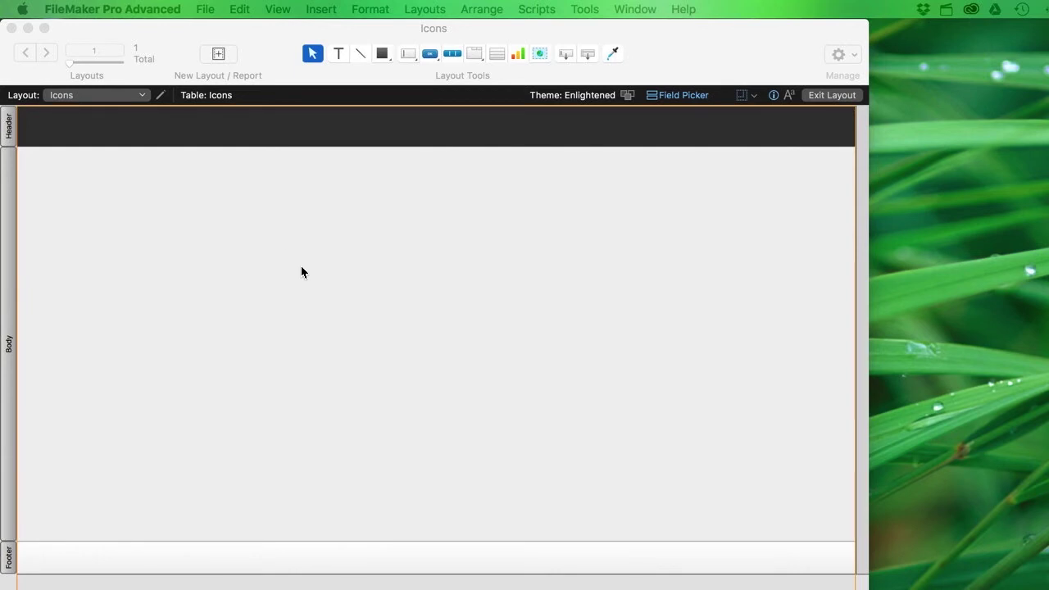
- Open the database field definitions for the Icons table and create a Number field named Id
key("super+shift+d")
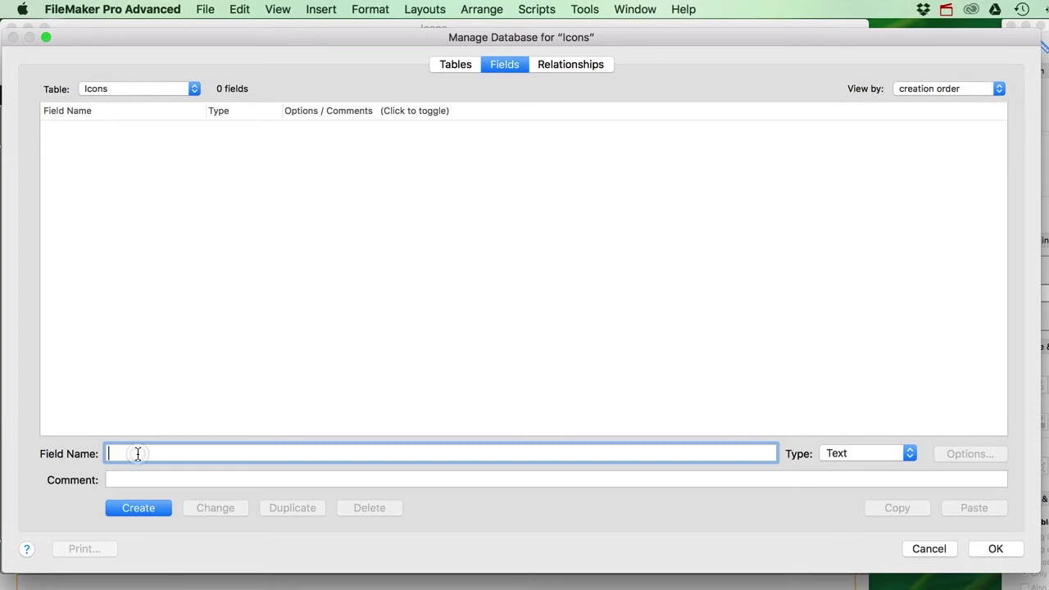
key("super+n")
key("Return")
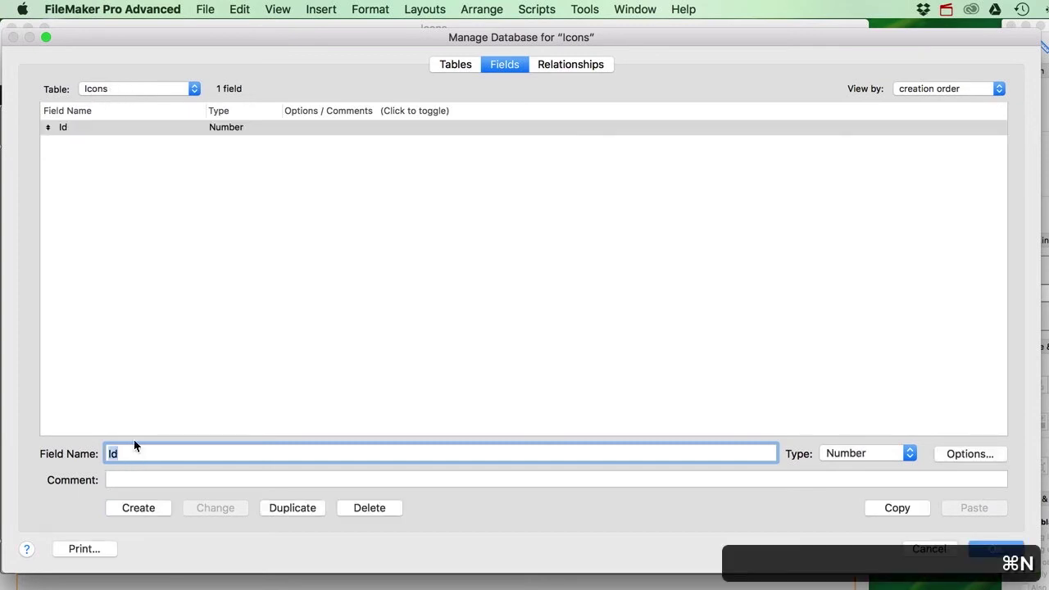
- Set the Id field to auto-enter a serial number
double_click(119, 130)
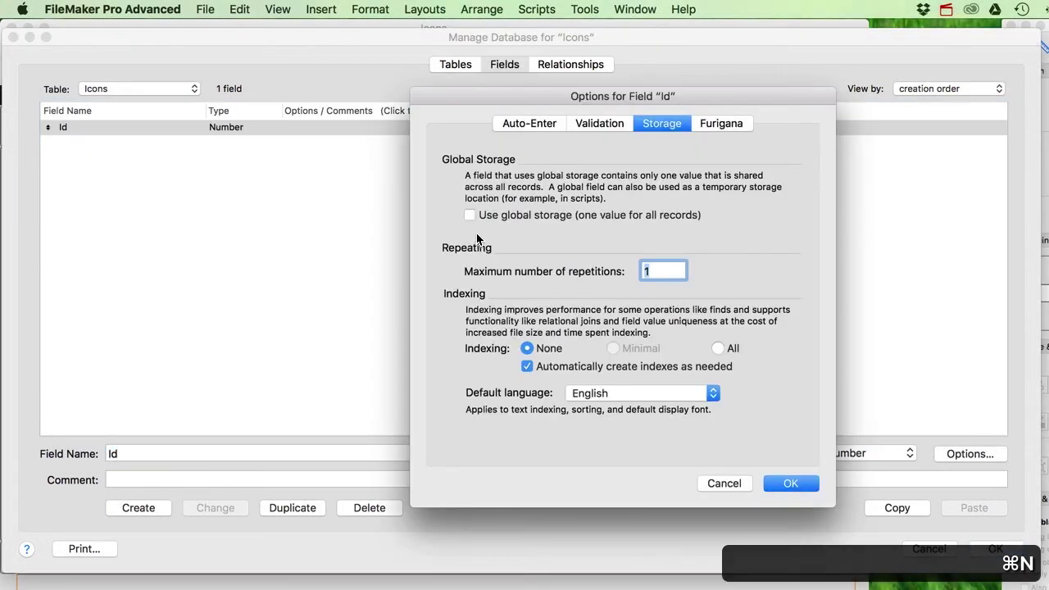
left_click(526, 127)
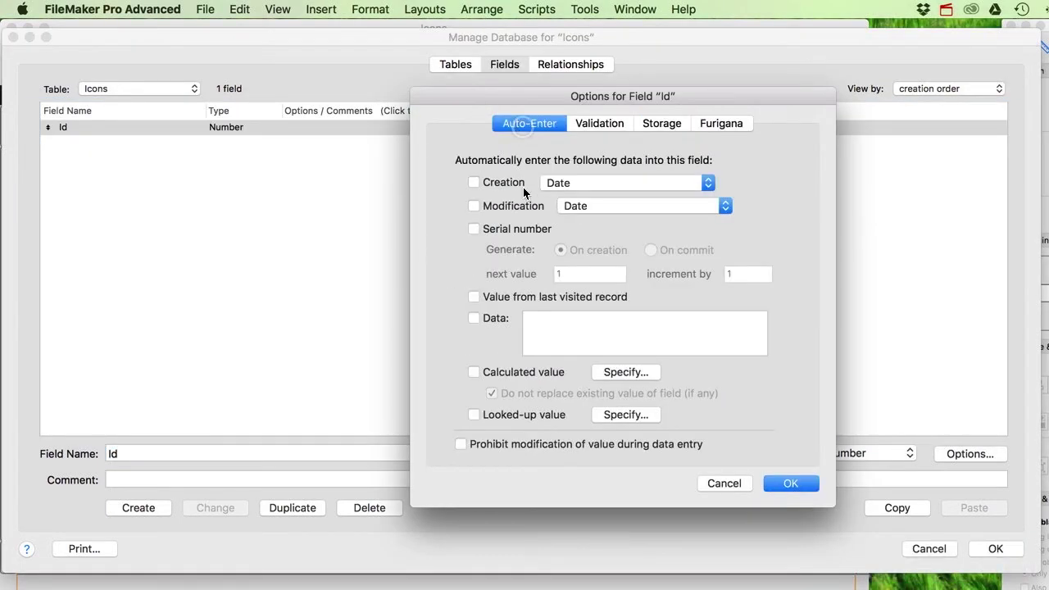
left_click(500, 229)
left_click(788, 483)
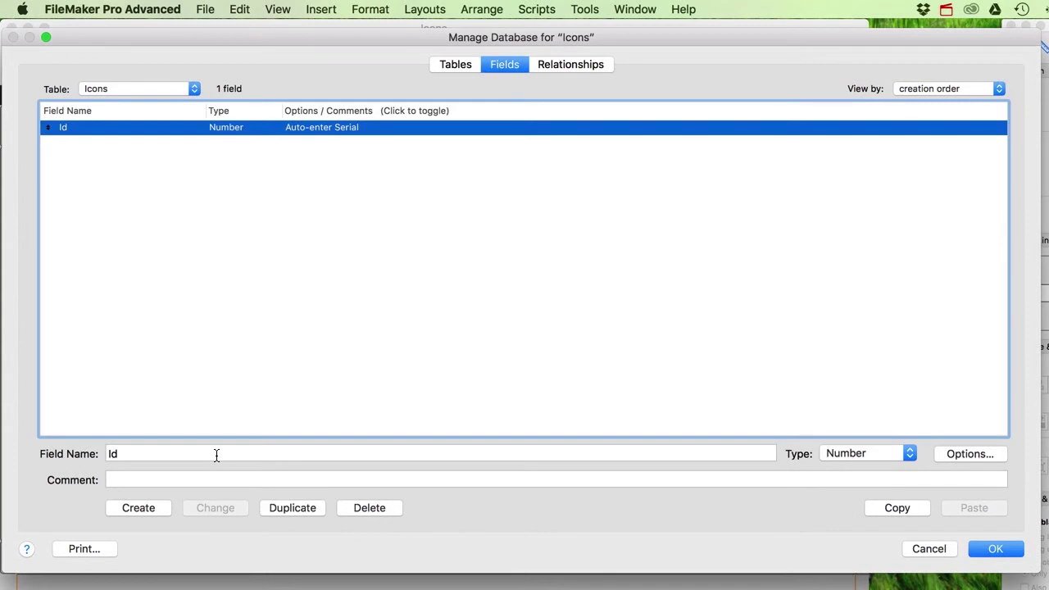
- Create a Text field named Value in the Icons table and save the database definition
key("Tab")
type("Value")
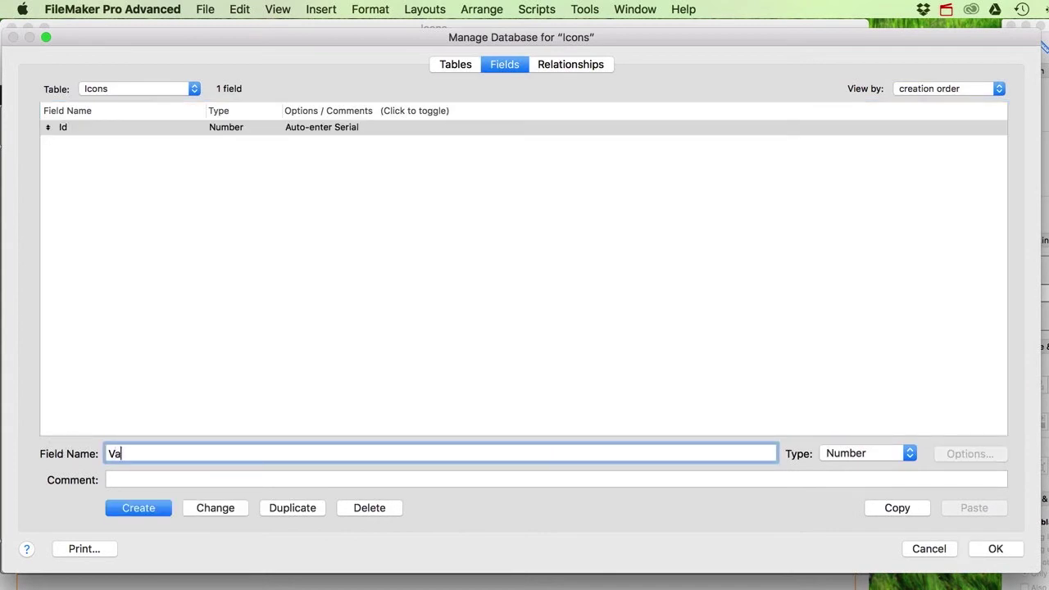
key("BackSpace")
key("BackSpace")
key("BackSpace")
key("BackSpace")
key("BackSpace")
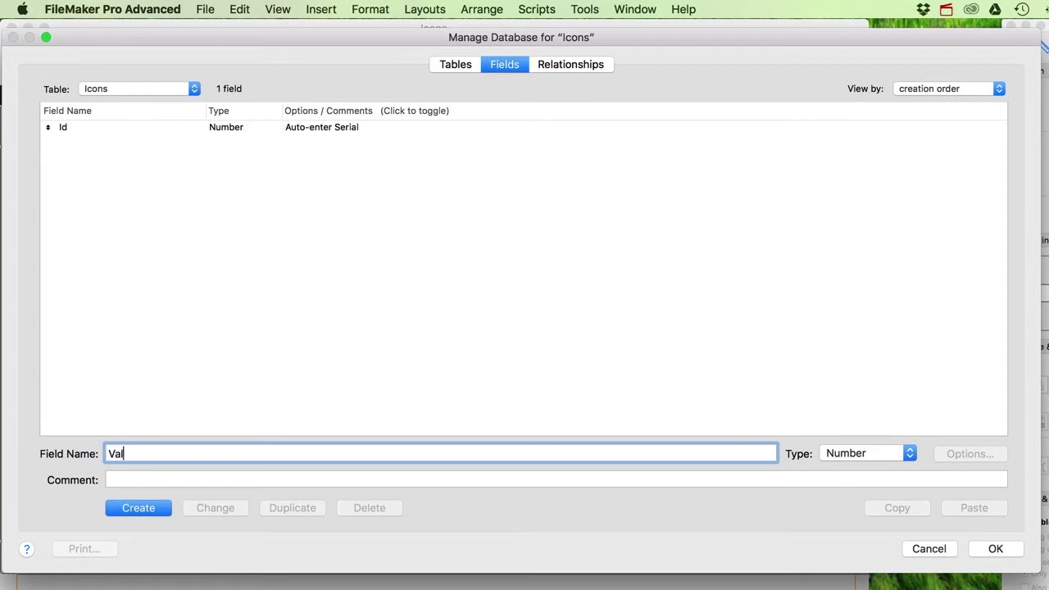
key("super+t")
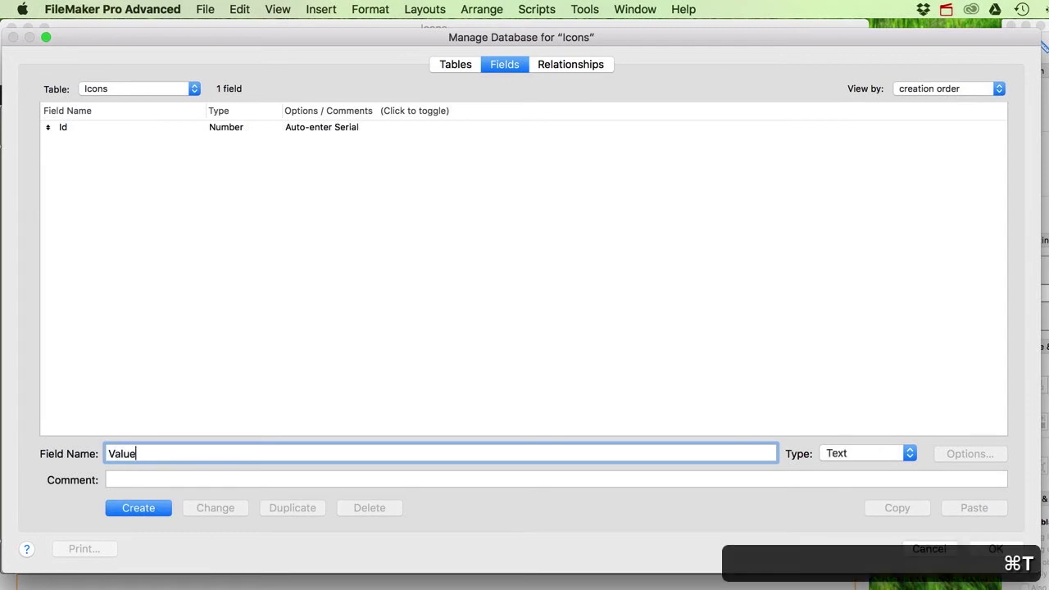
key("Return")
left_click(988, 552)
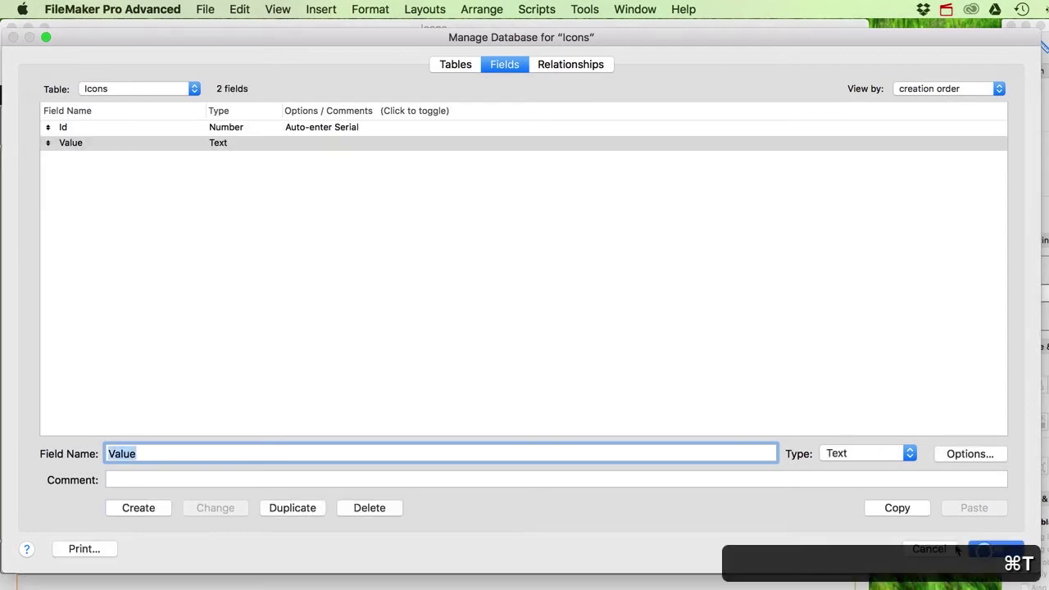
- Place the Value field with its label near the top of the layout body and dismiss the Field Picker
left_click_drag(590, 236, 152, 189)
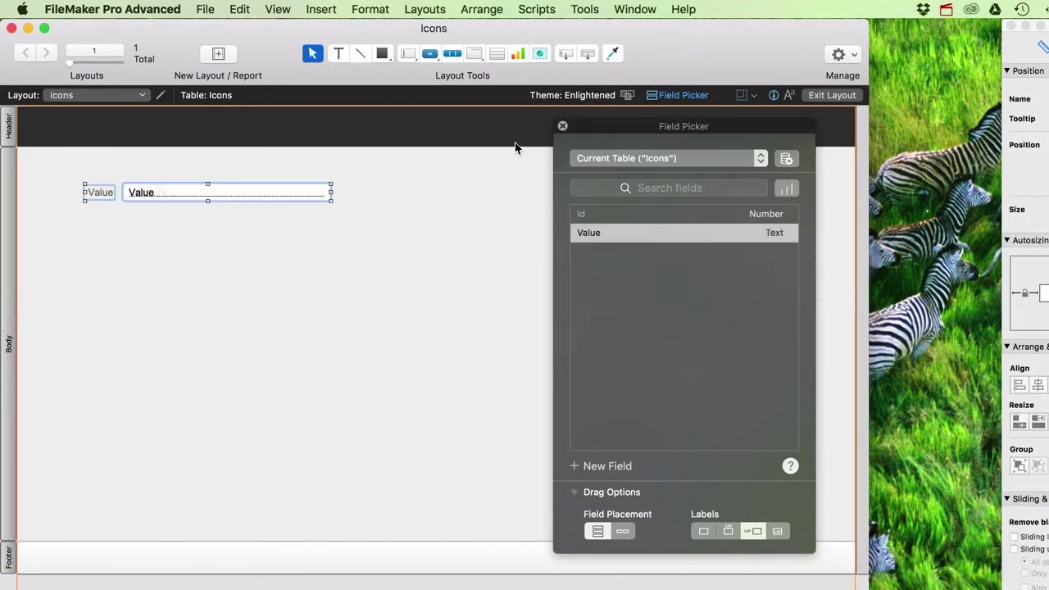
left_click(563, 127)
- Insert a second Value field with a label below the first one, and delete it again
left_click_drag(565, 55, 194, 237)
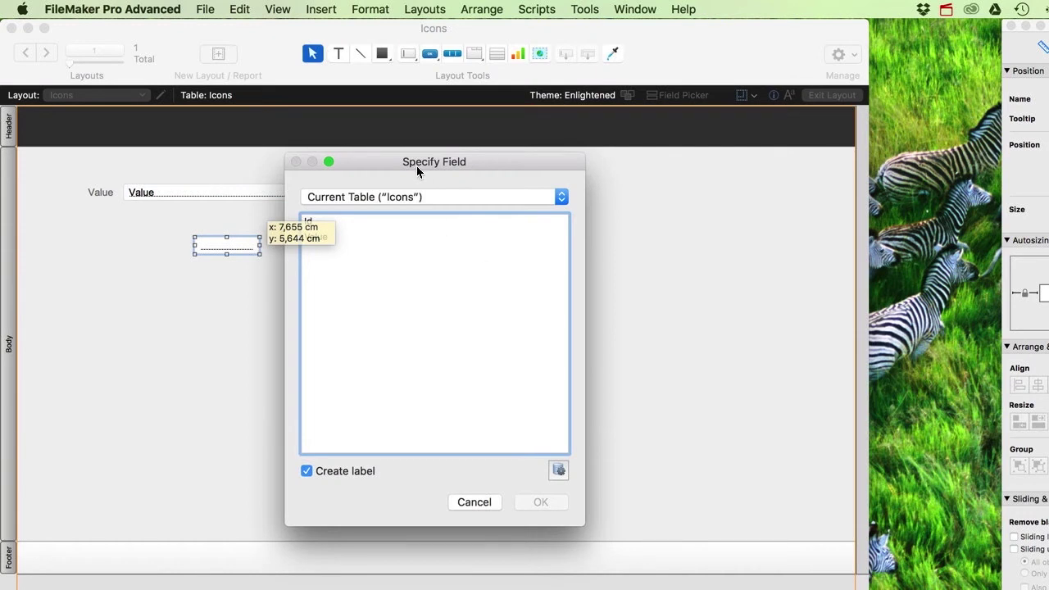
left_click_drag(417, 169, 504, 171)
left_click(403, 239)
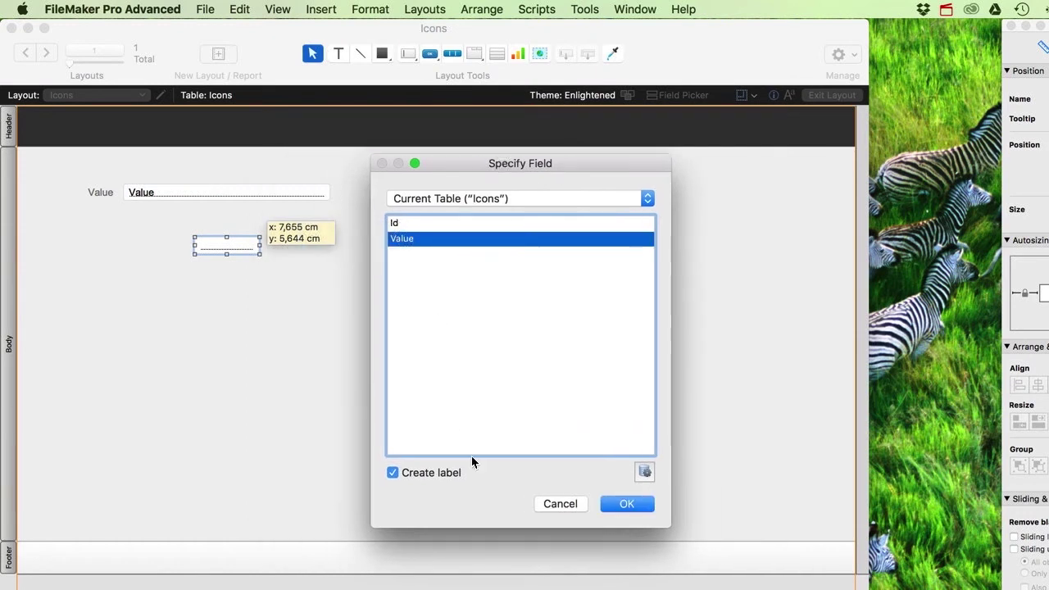
left_click(616, 506)
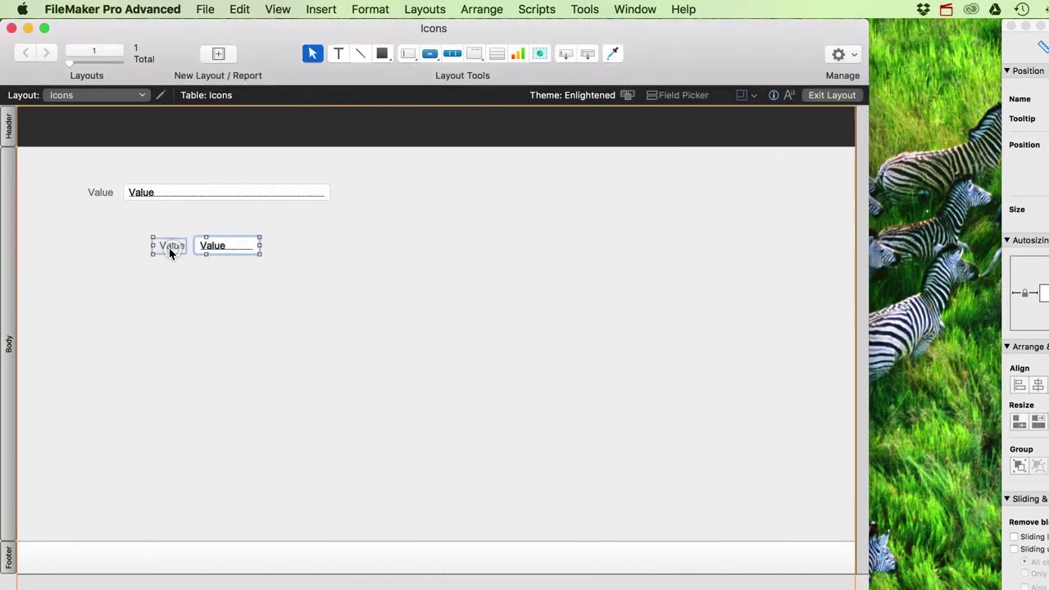
key("Delete")
- Shorten the Value field on the layout to about 4.97 cm wide
left_click(282, 196)
left_click_drag(330, 193, 237, 189)
left_click(235, 217)
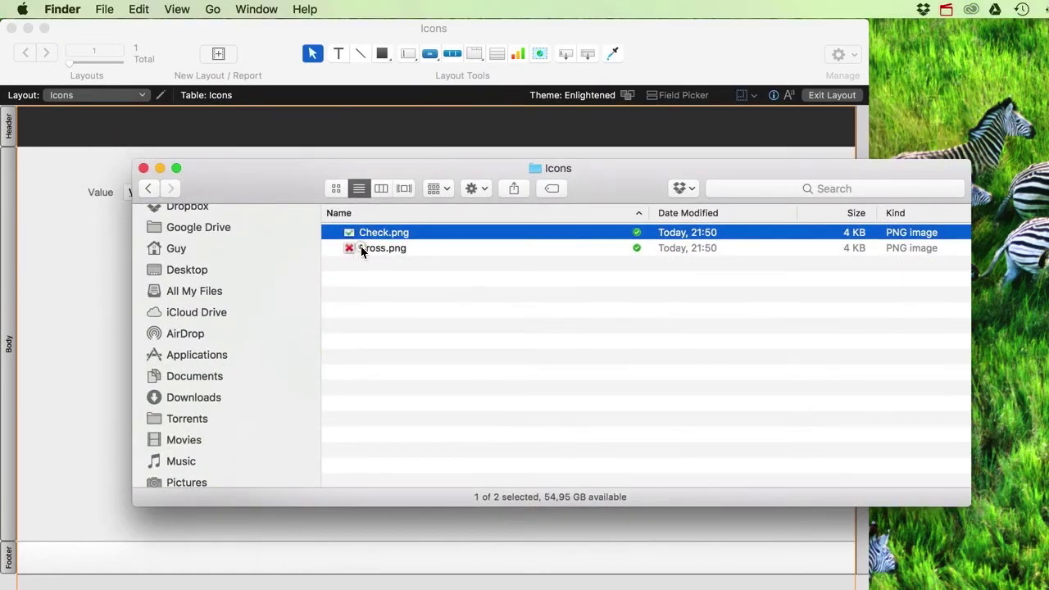
- View the Cross.png icon file in Finder's Icons folder and close the folder window
left_click(376, 250)
left_click_drag(476, 170, 539, 153)
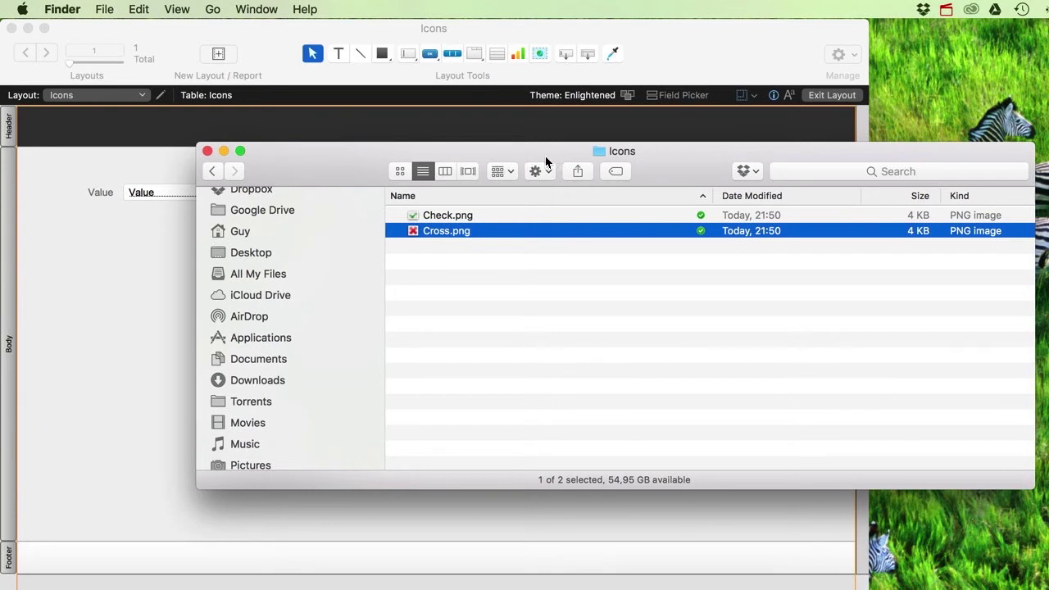
key("super+w")
- Arrange the Inspector beside a narrowed layout window and set the Value field's control style to Drop-down list
left_click(187, 197)
left_click(185, 198)
left_click_drag(1048, 26, 1014, 28)
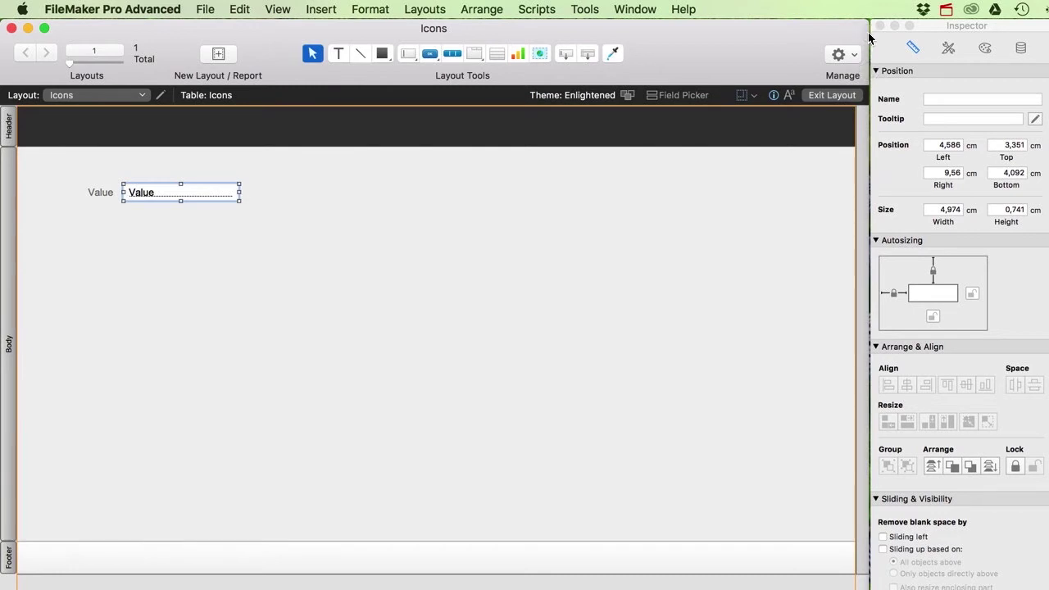
left_click_drag(869, 37, 852, 37)
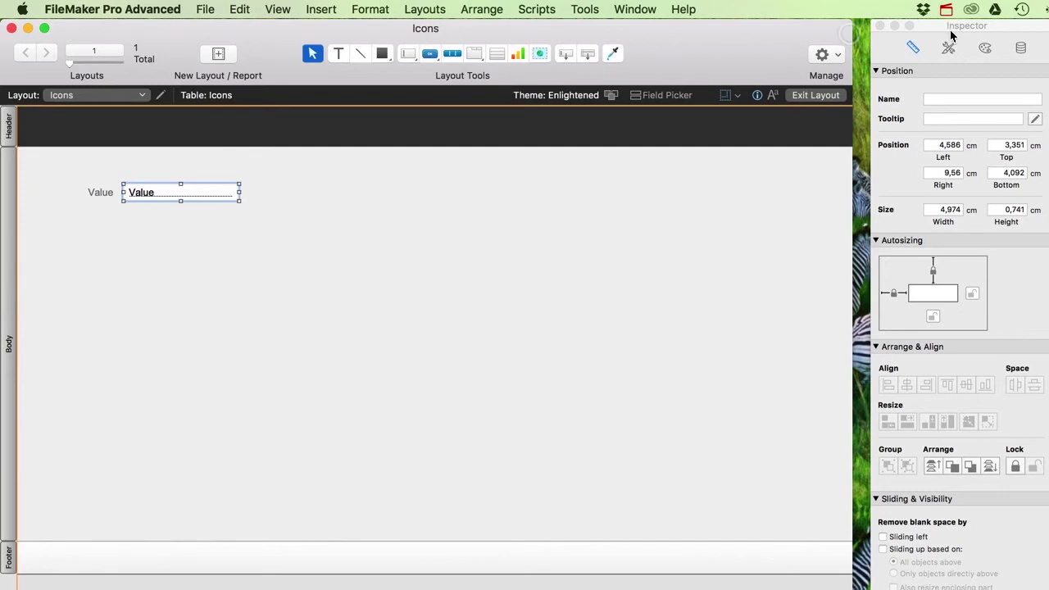
left_click_drag(951, 34, 934, 35)
left_click(1004, 47)
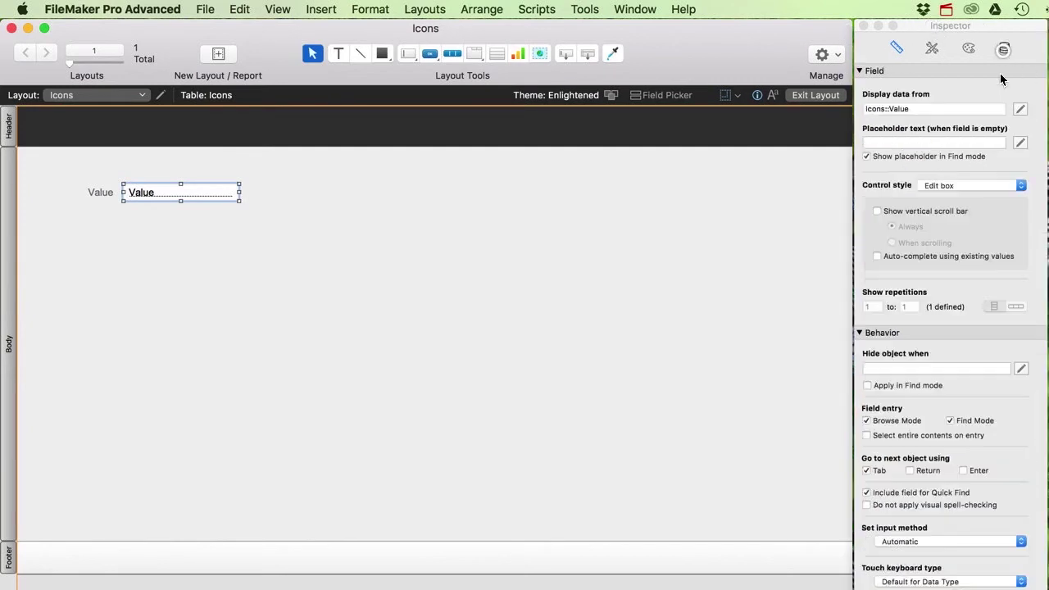
left_click(934, 185)
left_click(951, 195)
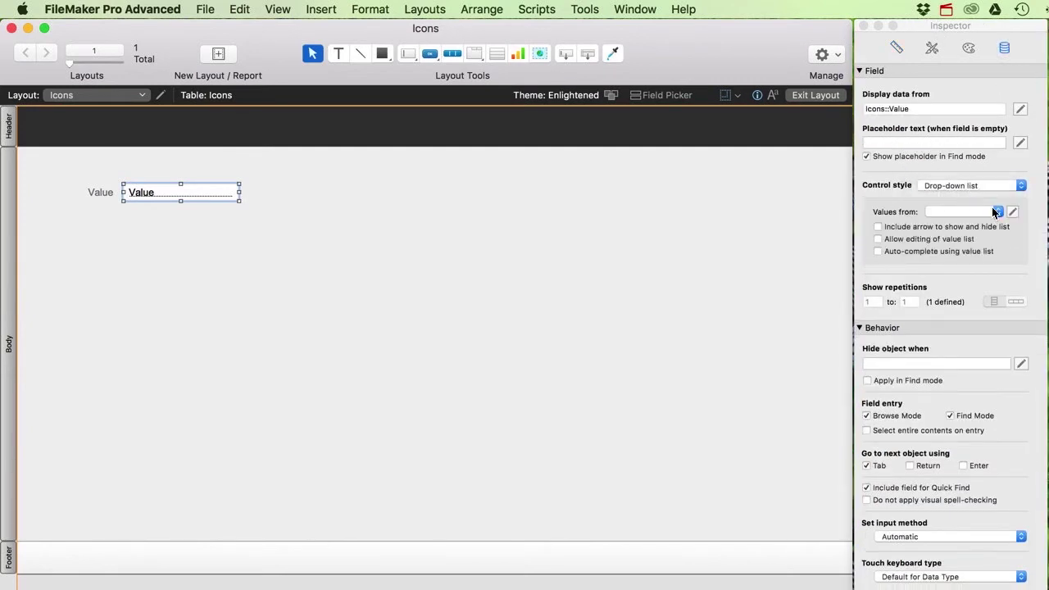
- Create a value list named True or False with the custom values True and False for the Value field
left_click(1013, 211)
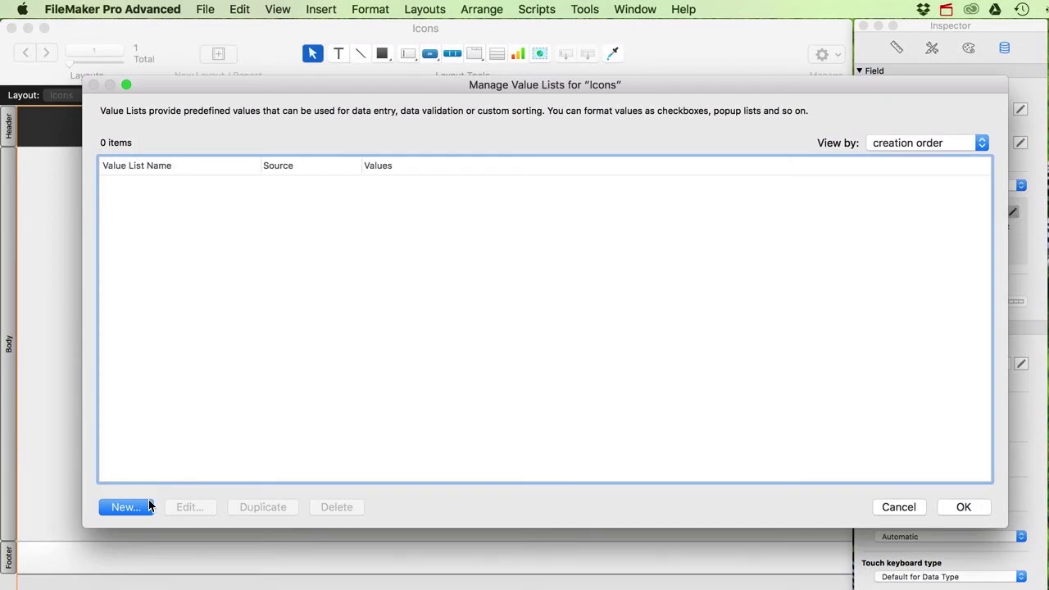
left_click(131, 507)
type("Tr")
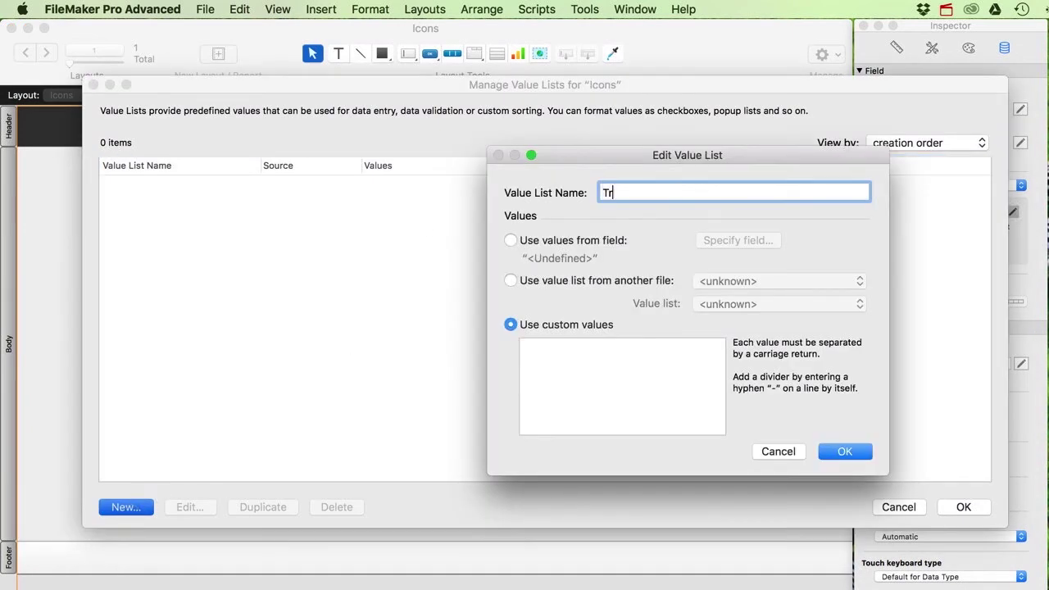
type("ue or False")
key("Tab")
type("True")
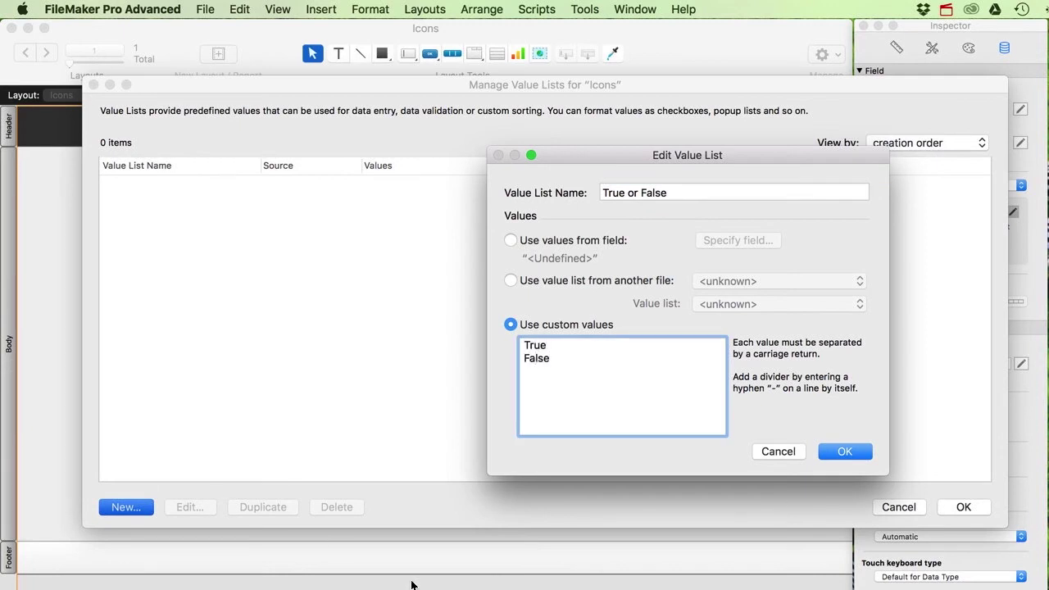
left_click(838, 457)
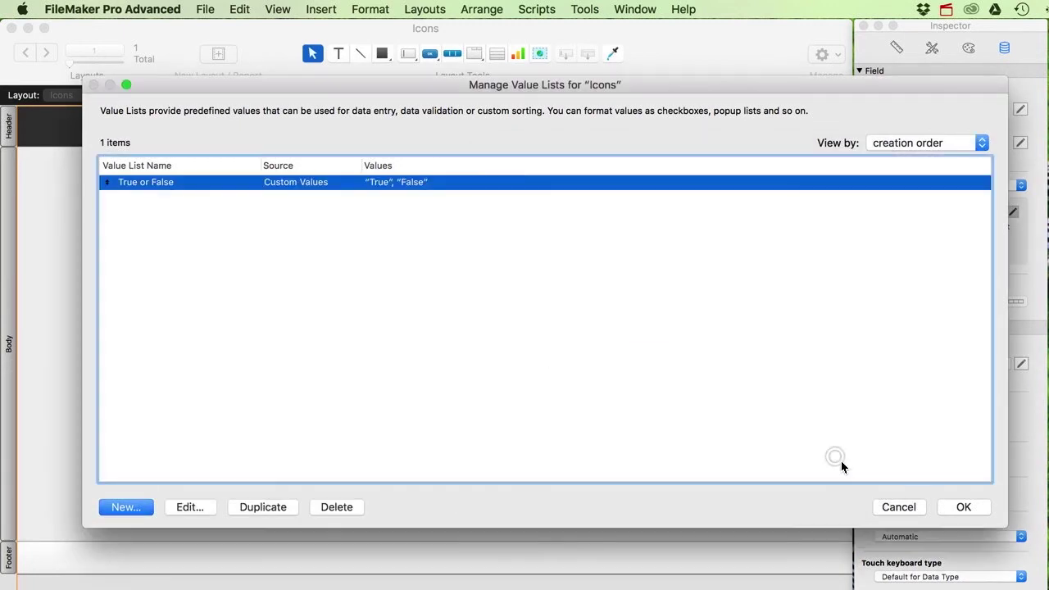
left_click(945, 509)
- Narrow the Value field slightly and create a new record in Browse mode
left_click_drag(237, 192, 222, 193)
left_click(816, 95)
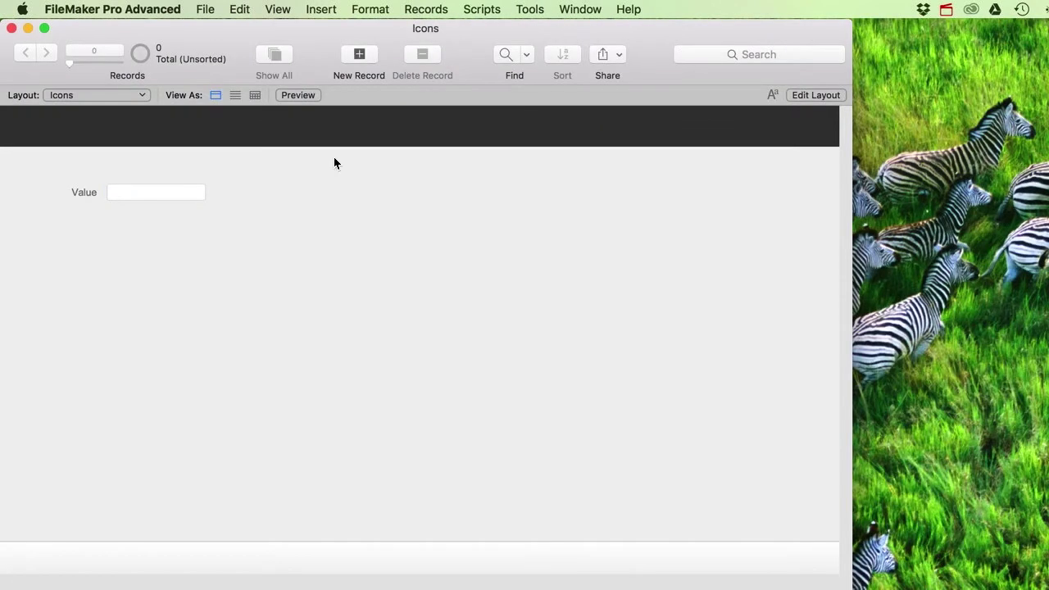
left_click(156, 194)
left_click(812, 299)
left_click(359, 55)
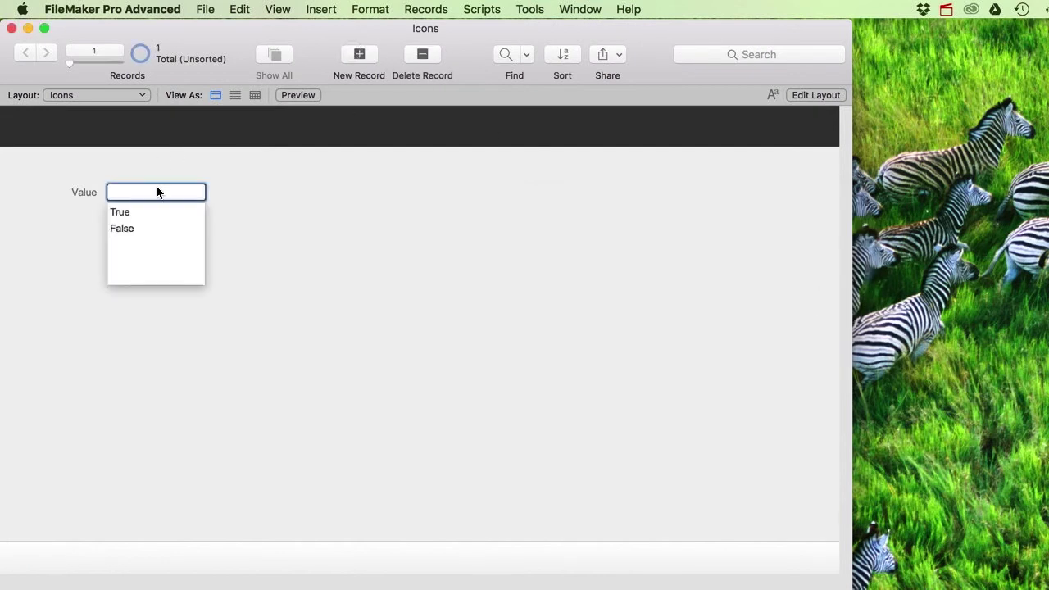
- Try the values in the new record's Value list, finishing with False, and commit the record
left_click(128, 211)
left_click(121, 233)
key("Down")
left_click(74, 264)
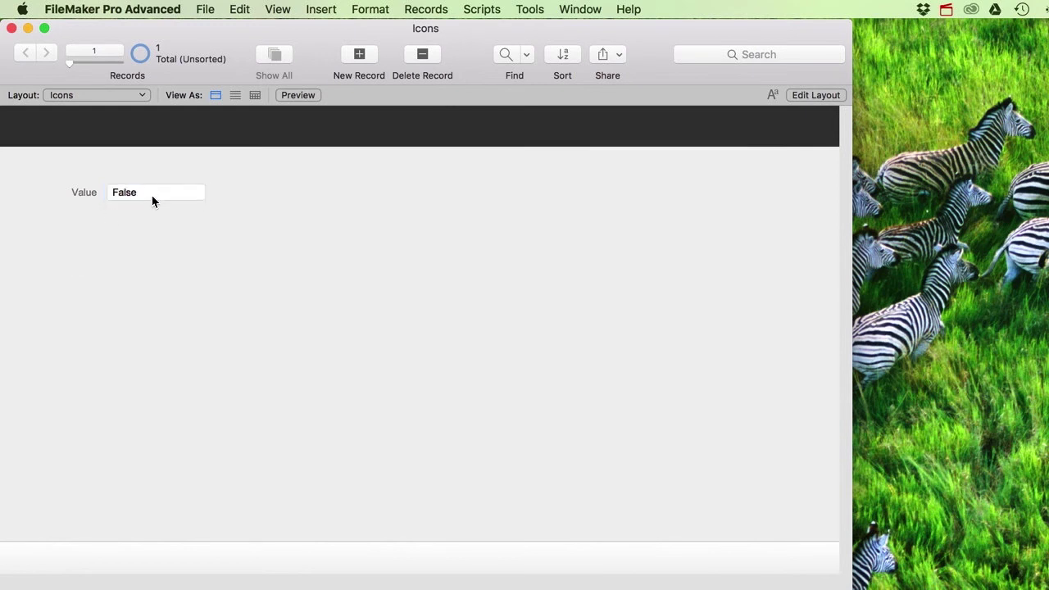
- Test the Value drop-down by switching to True and back to False, and reopen the list without changing it
left_click(154, 199)
key("Up")
left_click(81, 228)
left_click(144, 200)
left_click(127, 228)
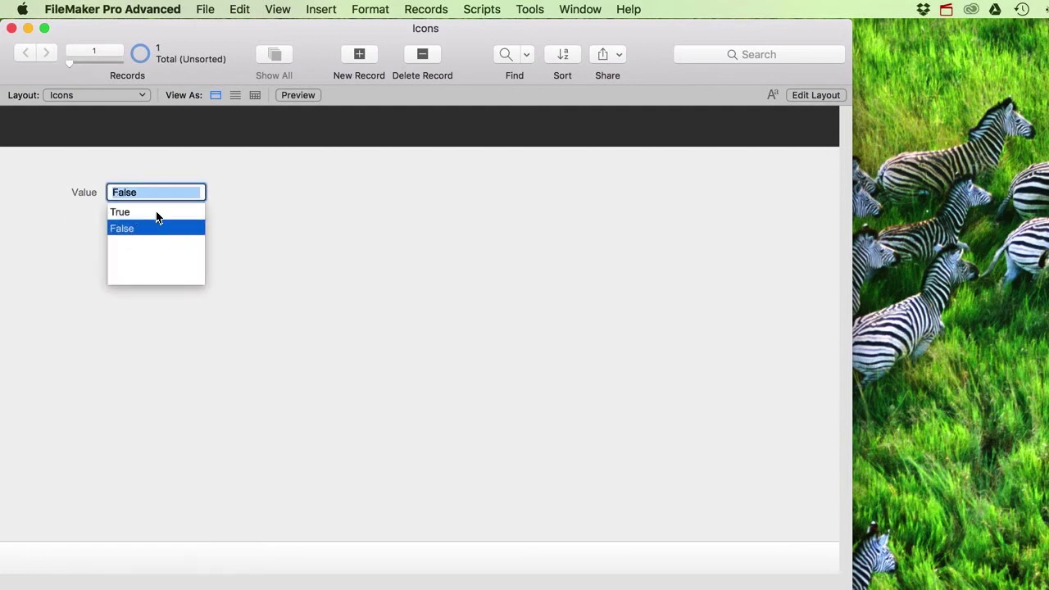
left_click(234, 198)
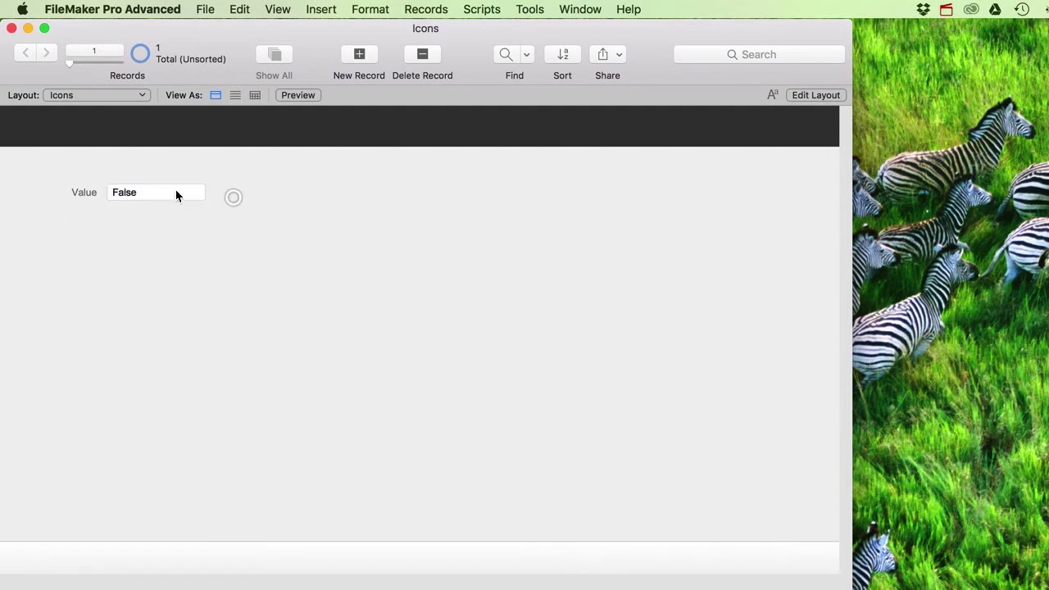
left_click(133, 193)
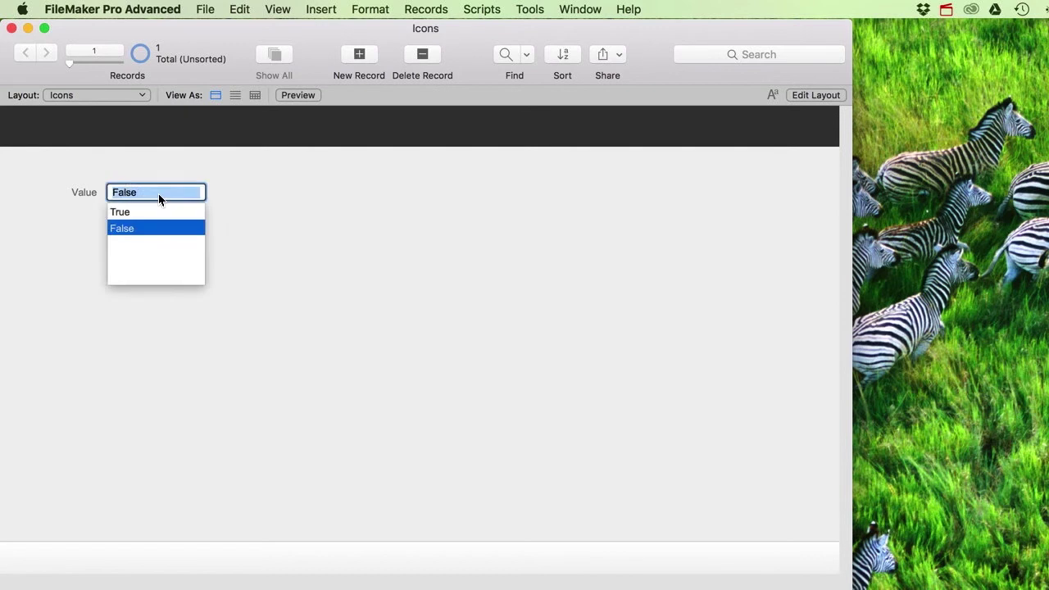
left_click(259, 203)
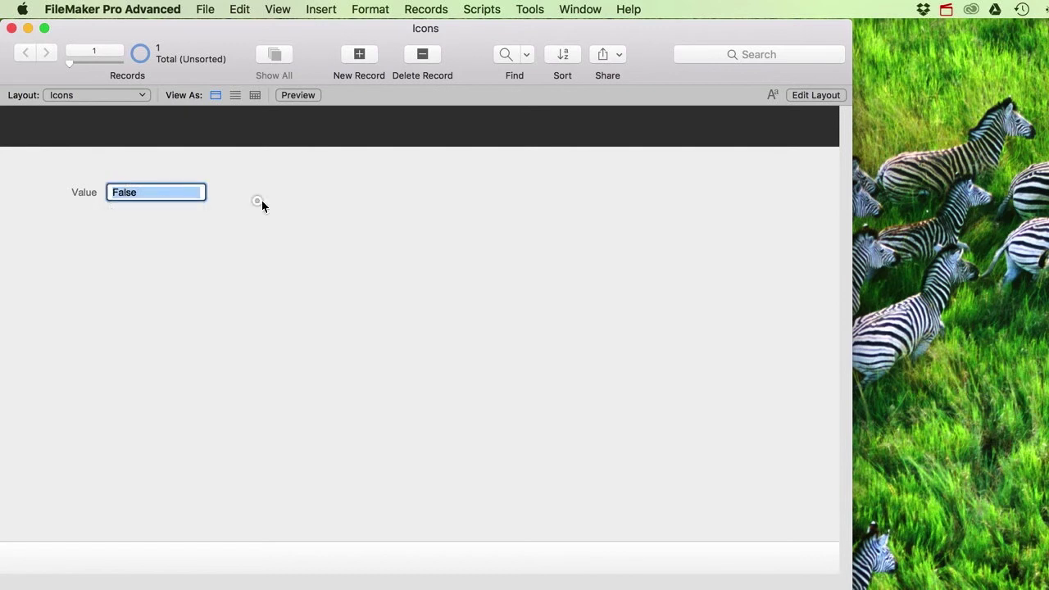
- Clear the layout's tab order so that no object is included, and return to Browse mode
left_click(814, 96)
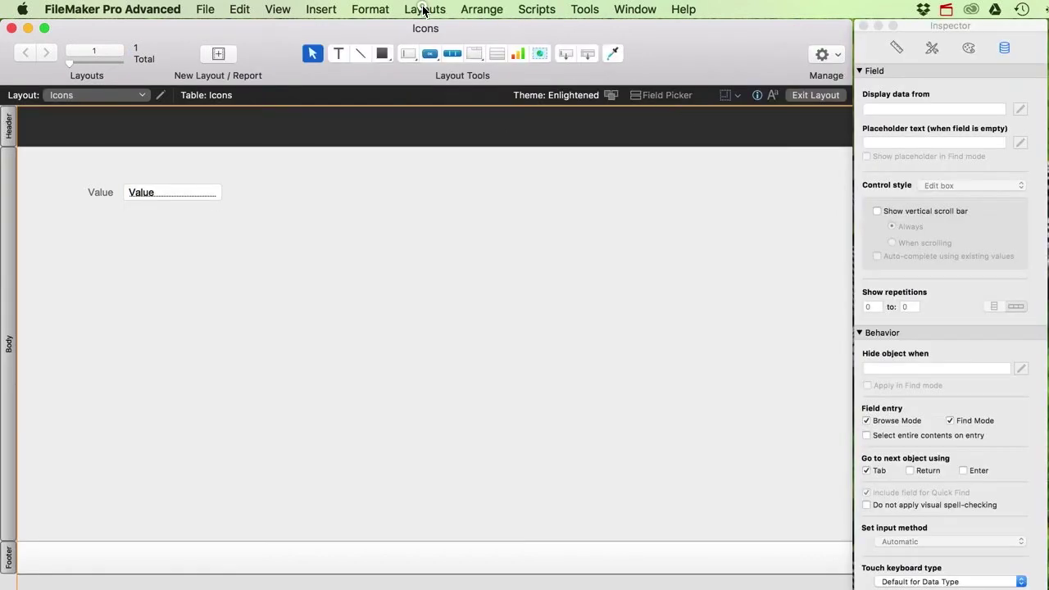
left_click(425, 9)
left_click(443, 168)
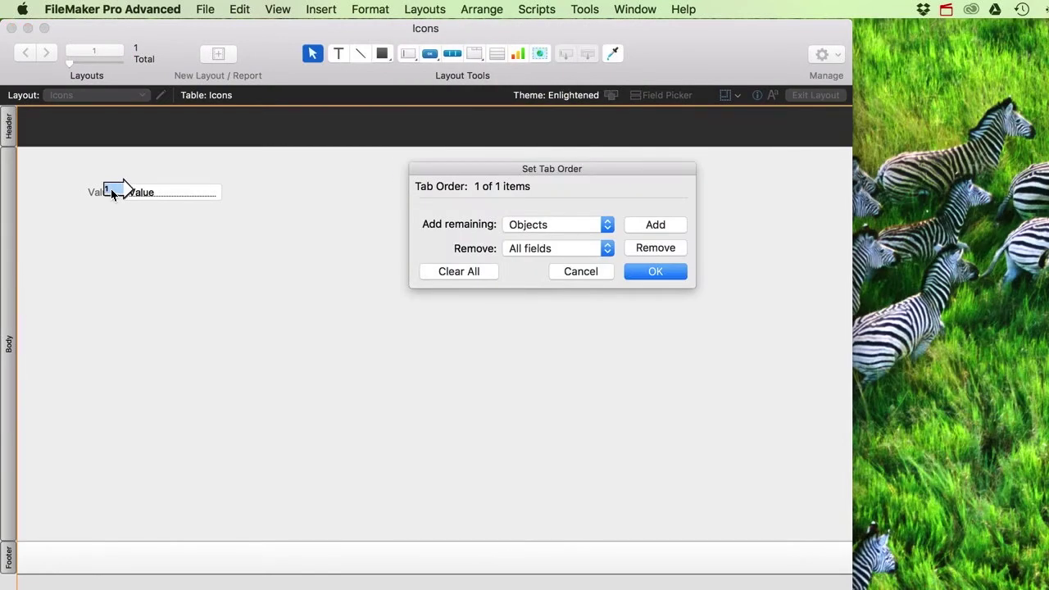
left_click(459, 271)
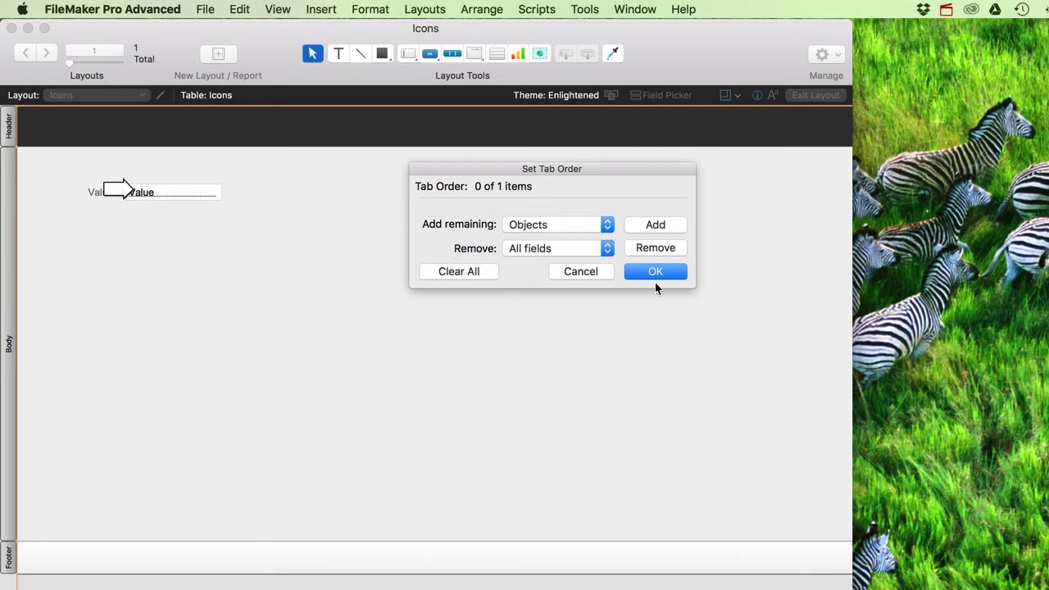
left_click(656, 273)
left_click(816, 95)
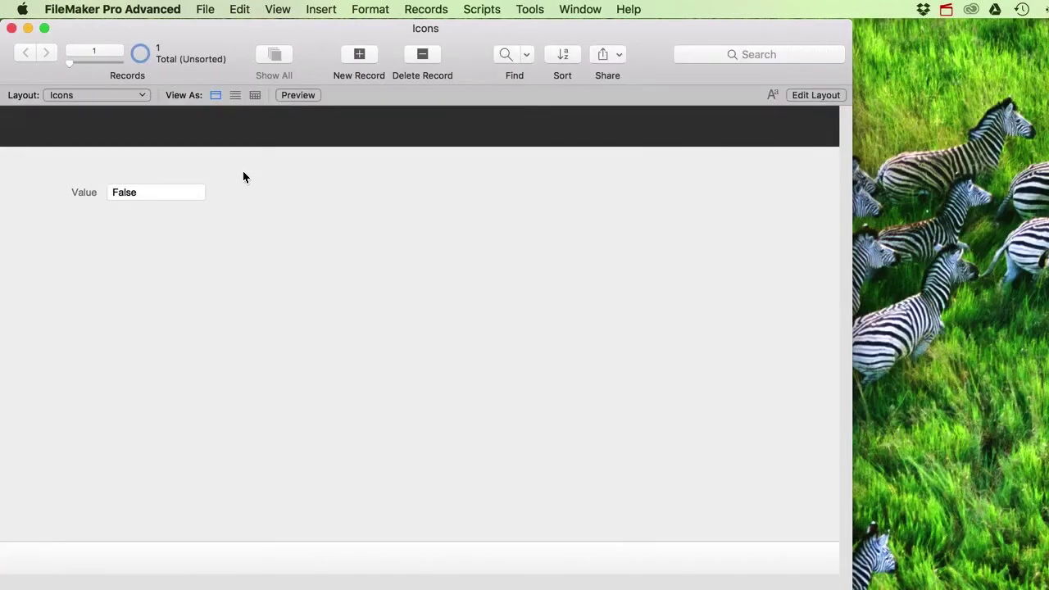
- Check the Value field again by choosing True and then False, committing each choice
left_click(159, 192)
left_click(137, 214)
left_click(89, 227)
left_click(152, 197)
left_click(123, 229)
left_click(277, 223)
- In Layout mode, add an OnObjectModify script trigger to the Value field and create a new script for it named Commit Record
left_click(806, 96)
left_click(154, 193)
right_click(154, 193)
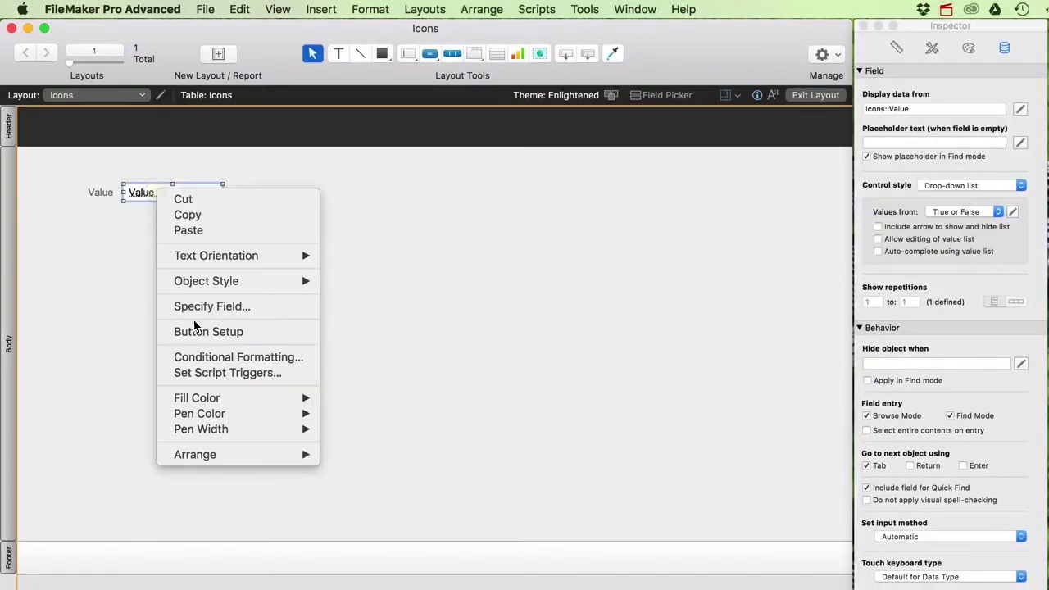
left_click(246, 372)
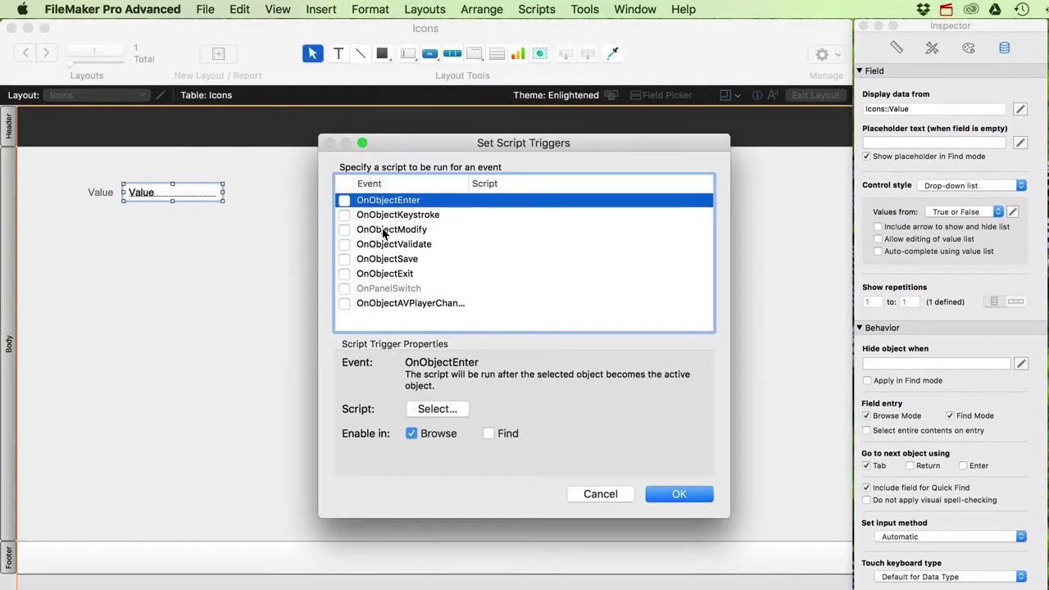
left_click(344, 230)
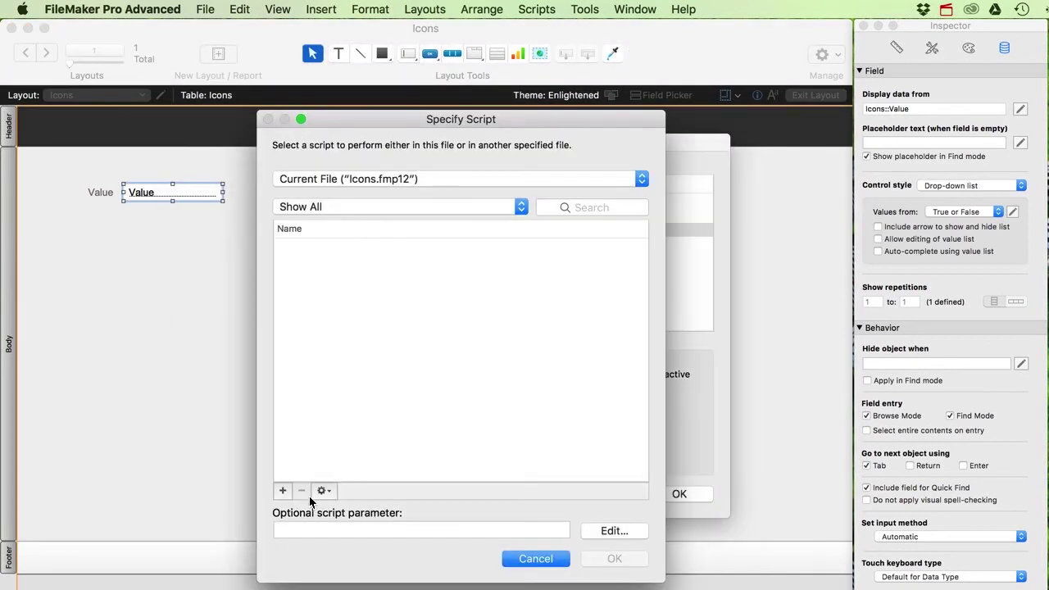
left_click(282, 490)
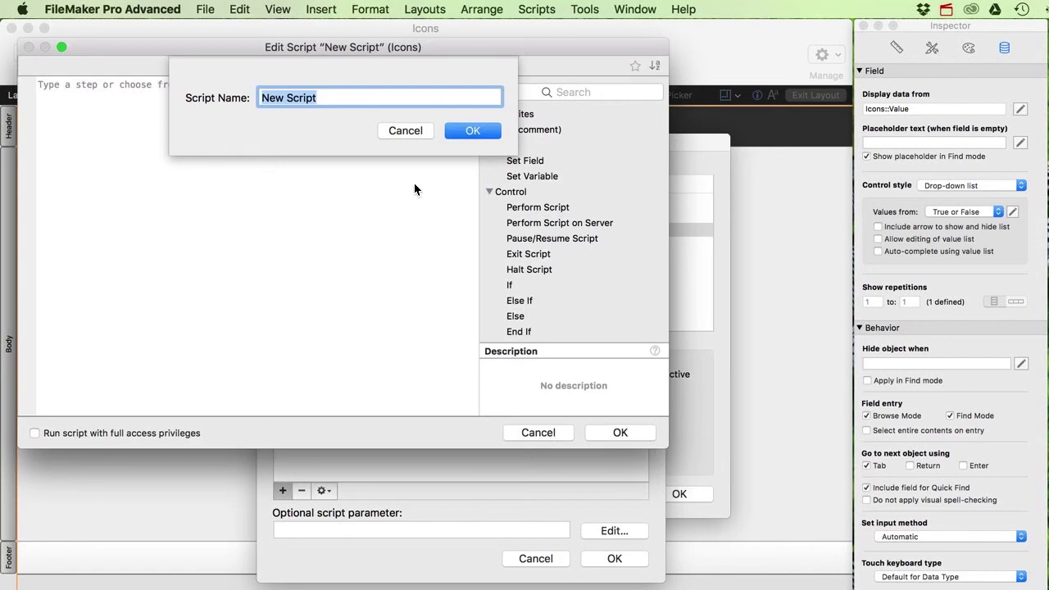
type("Commit")
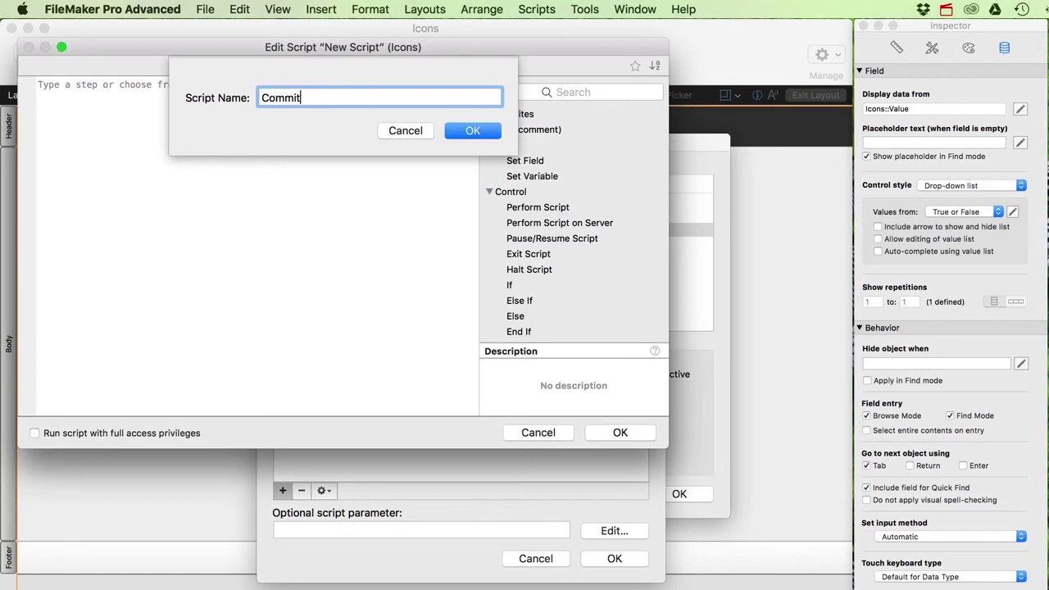
type(" Record")
left_click(456, 135)
- Add a Commit Records/Requests step with its dialog set to Off, and save the script and the field's trigger
left_click(158, 95)
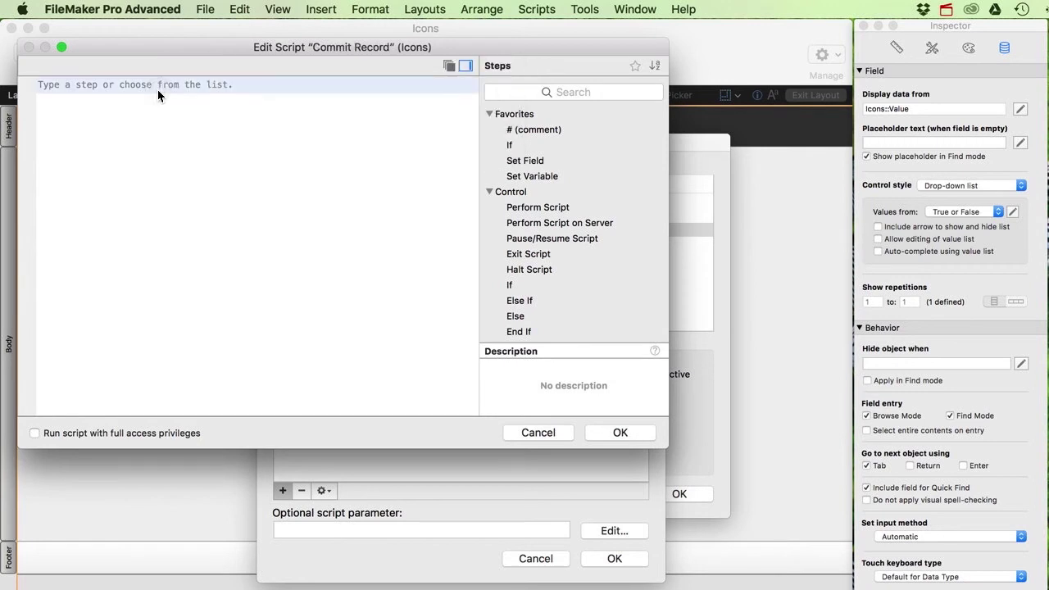
type("Commit")
key("Return")
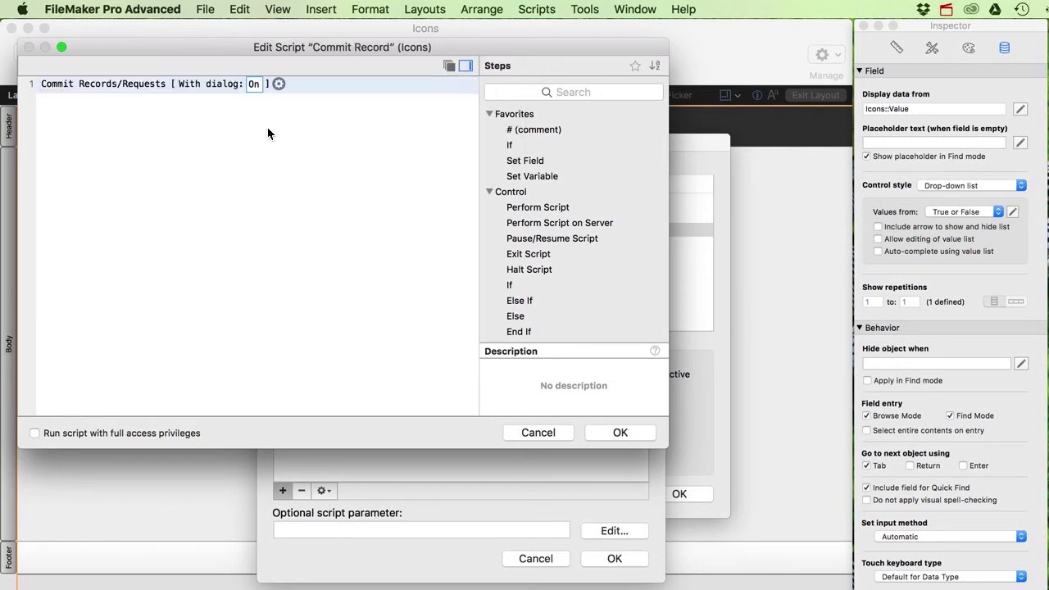
type("off")
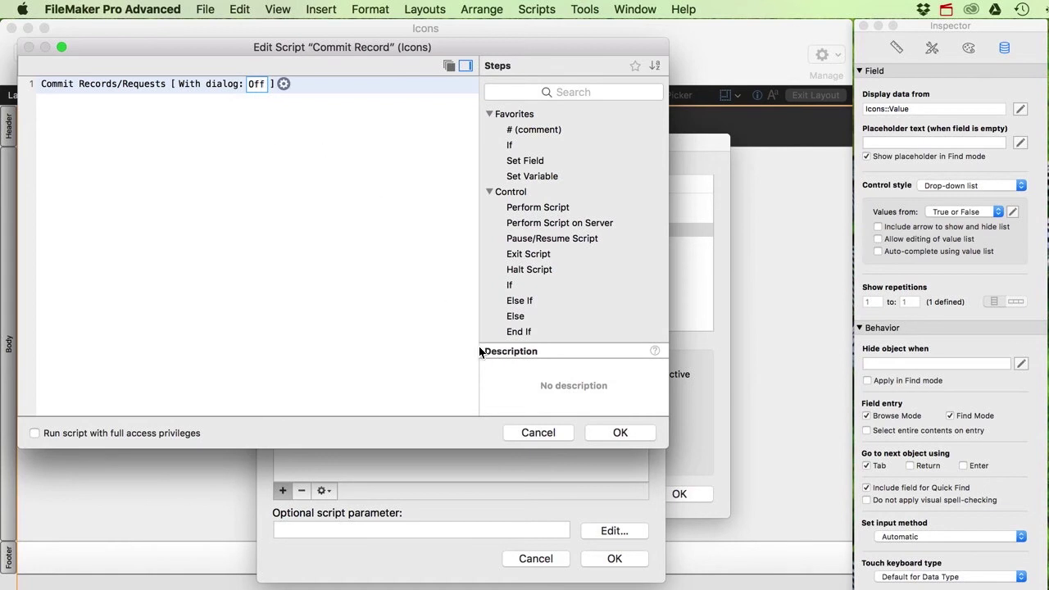
left_click(621, 433)
left_click(615, 558)
left_click(678, 495)
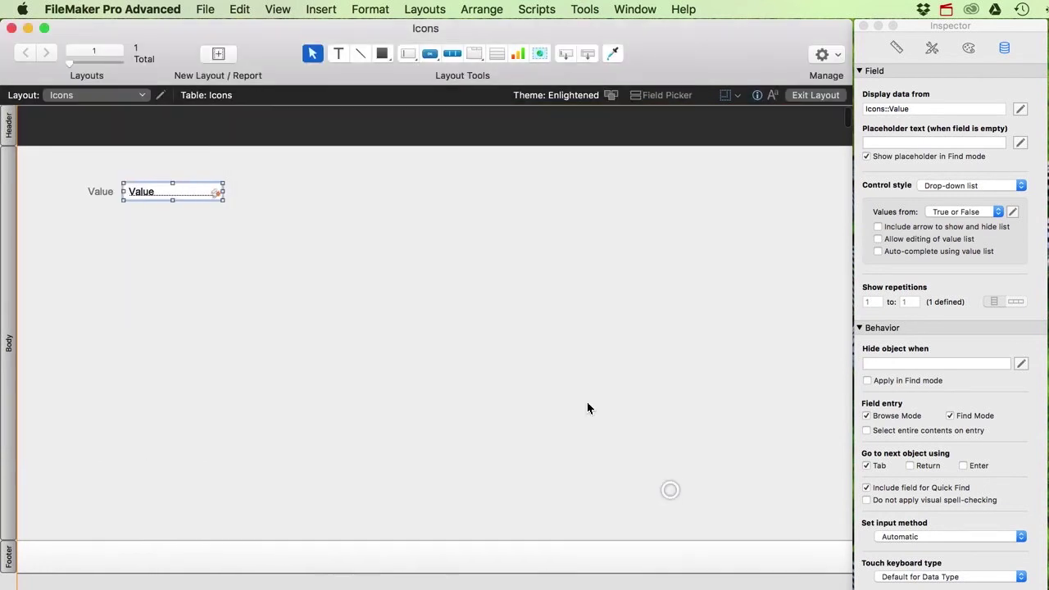
- Return to Browse mode and test the Value field's trigger by alternating twice between True and False, ending on False
left_click(815, 95)
left_click(159, 197)
left_click(140, 210)
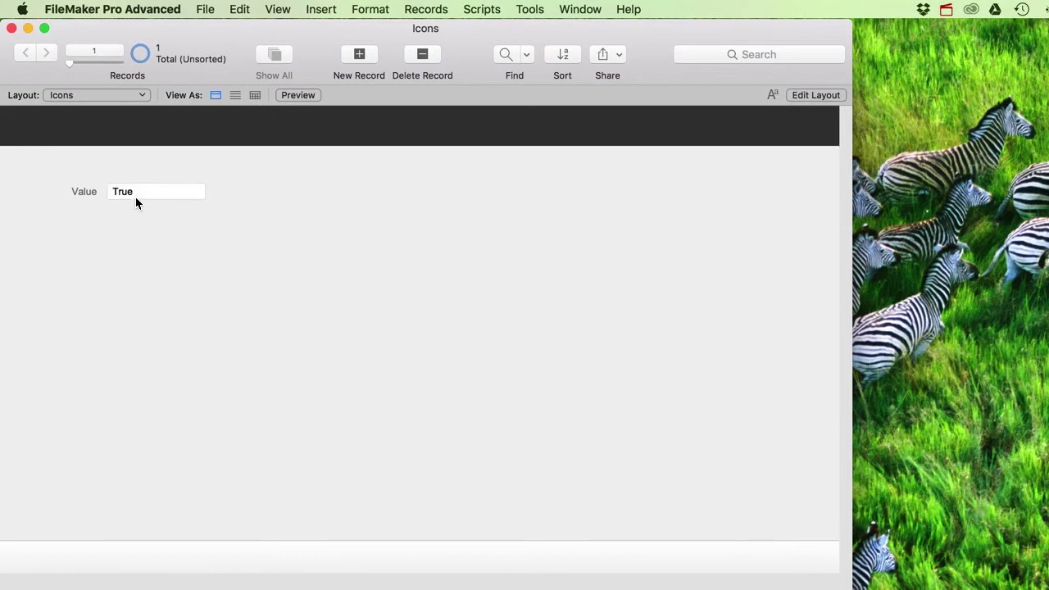
left_click(136, 197)
left_click(127, 226)
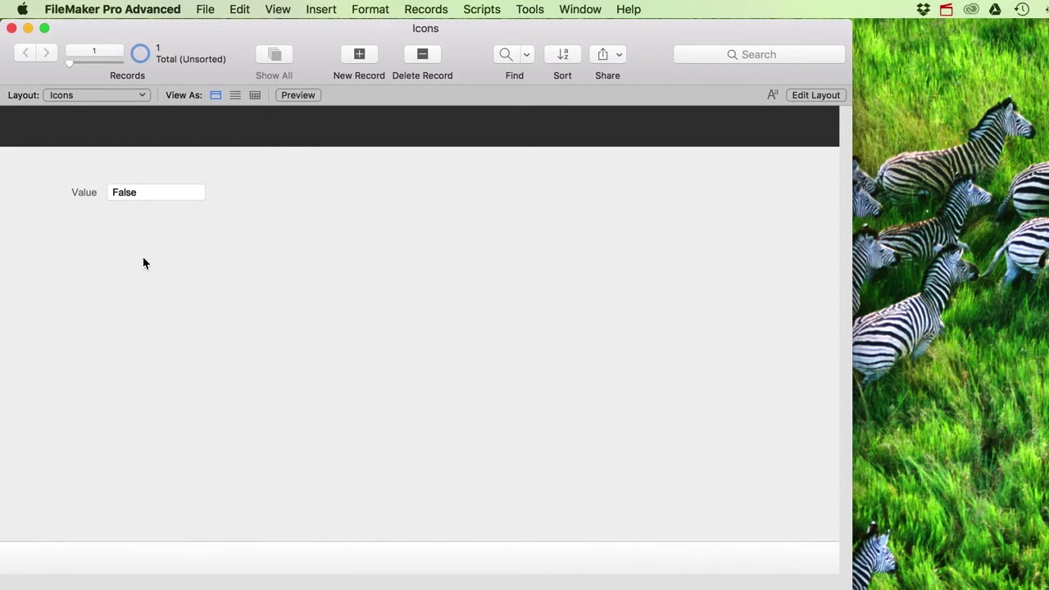
left_click(145, 199)
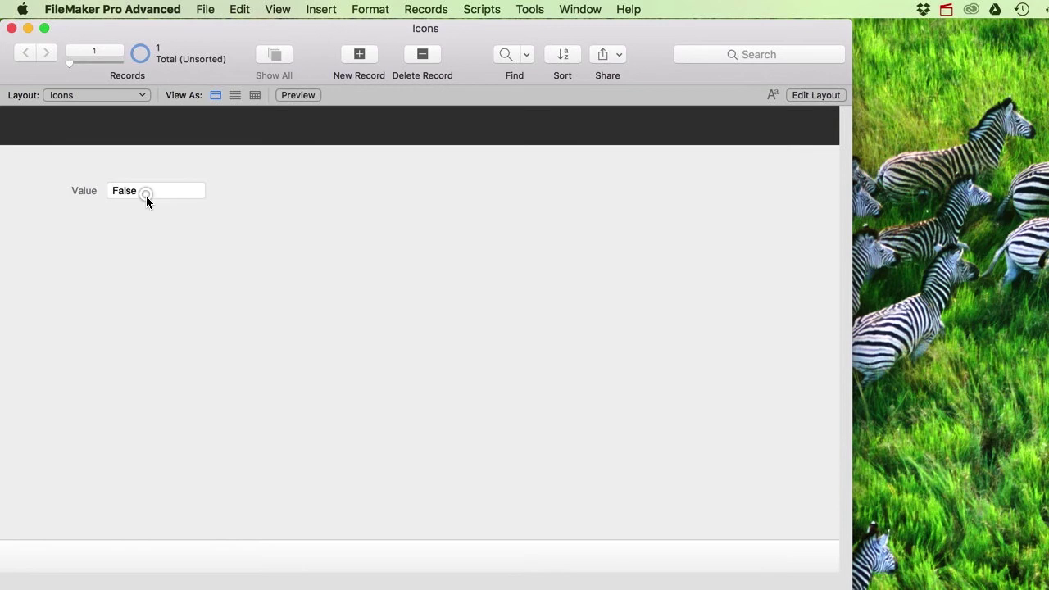
left_click(136, 209)
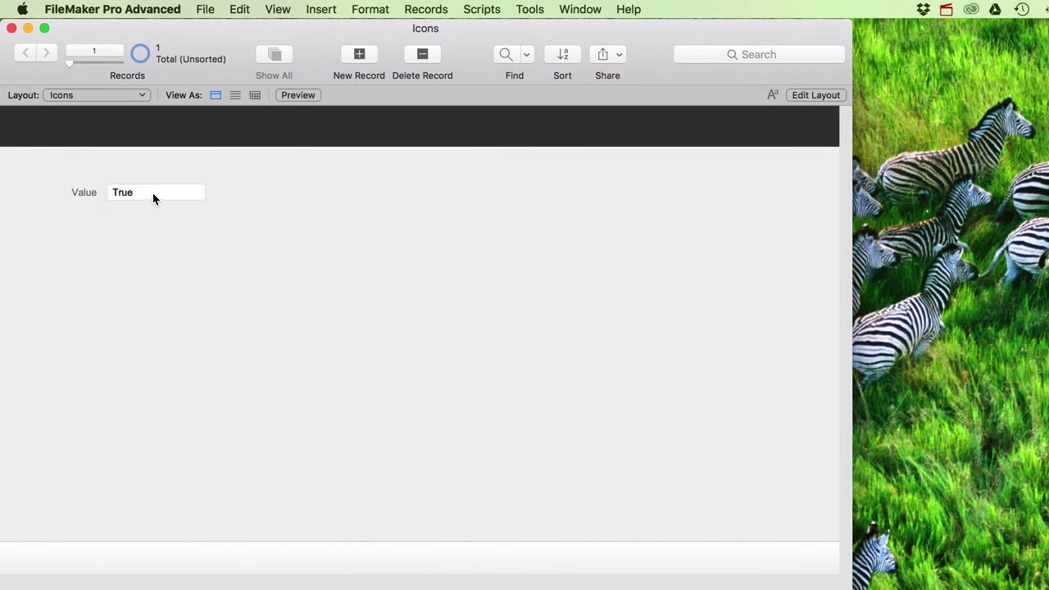
left_click(153, 198)
left_click(130, 228)
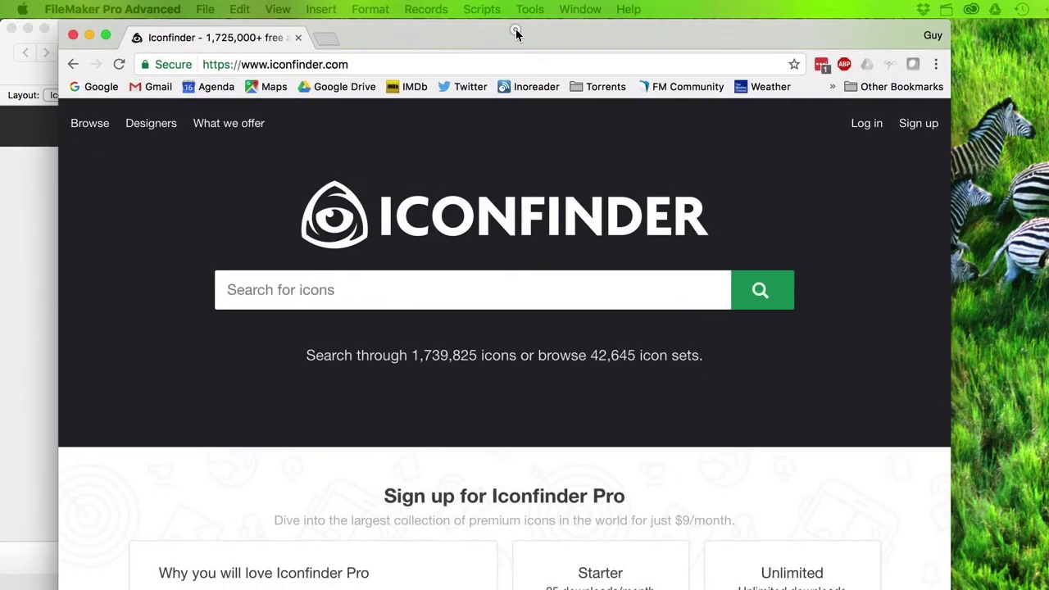
- Switch to Iconfinder in Chrome, search for "check" icons, view the free green check icon, and put the browser window away
left_click(508, 30)
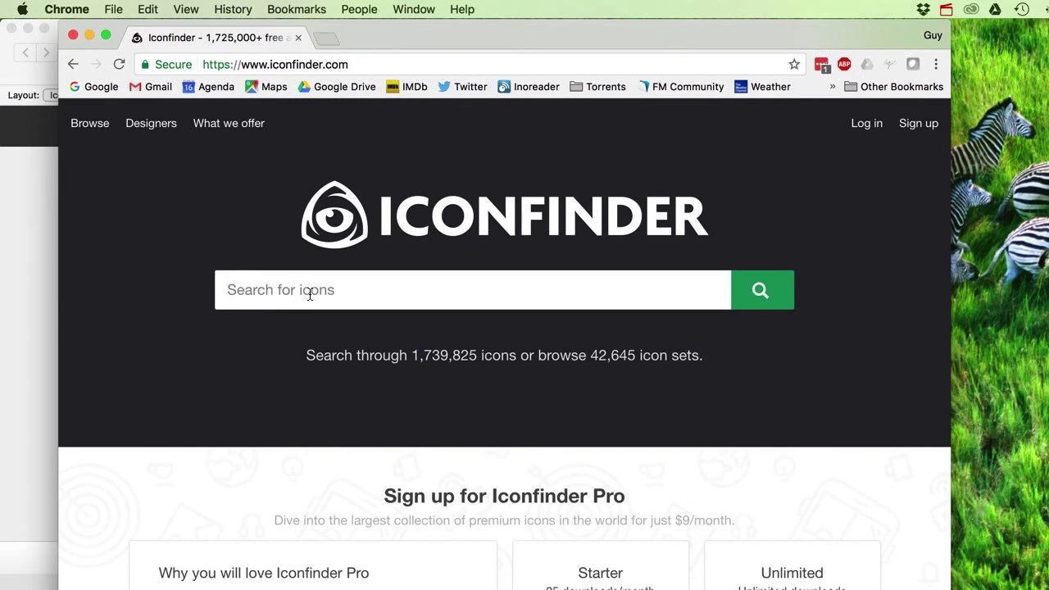
type("check")
key("Return")
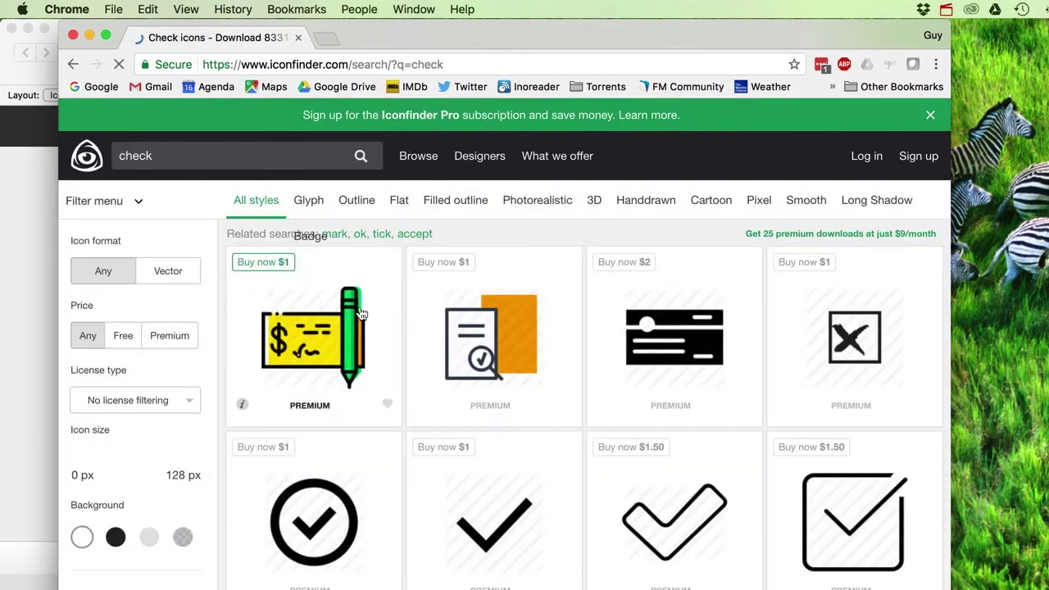
scroll(648, 349, "down", 7)
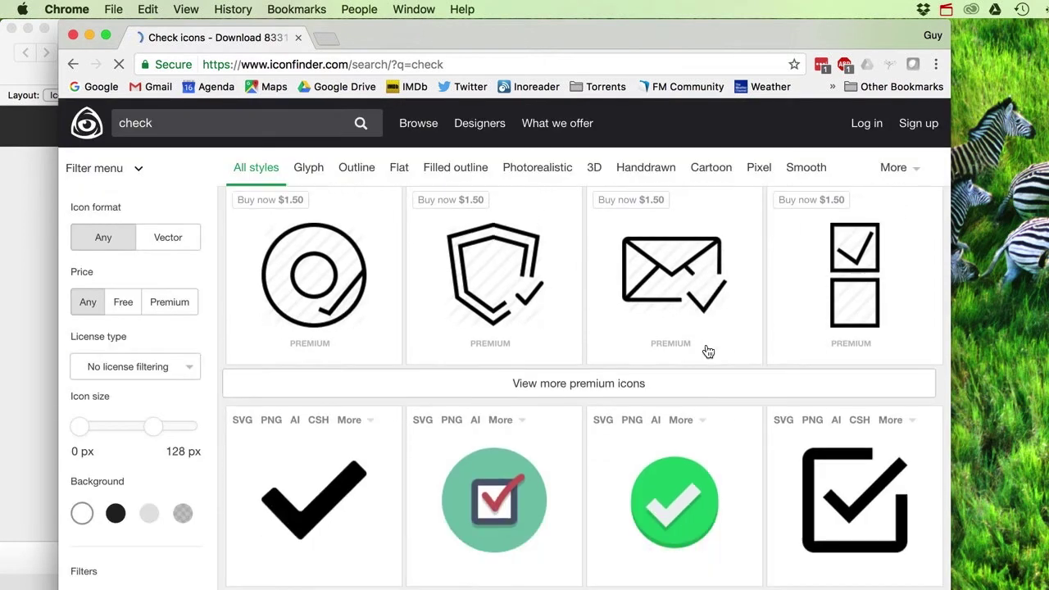
scroll(681, 348, "down", 3)
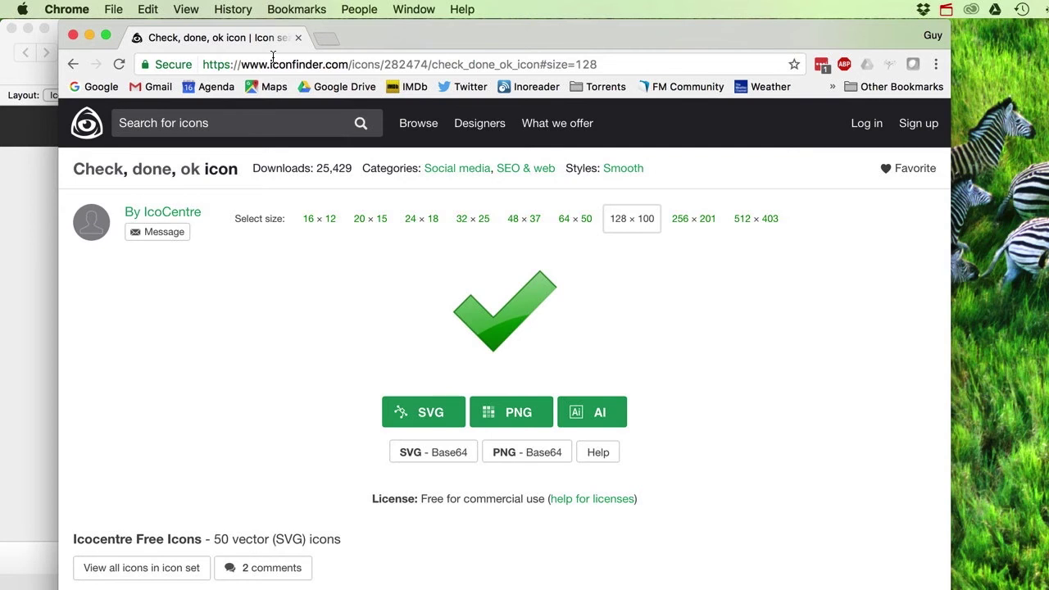
double_click(457, 37)
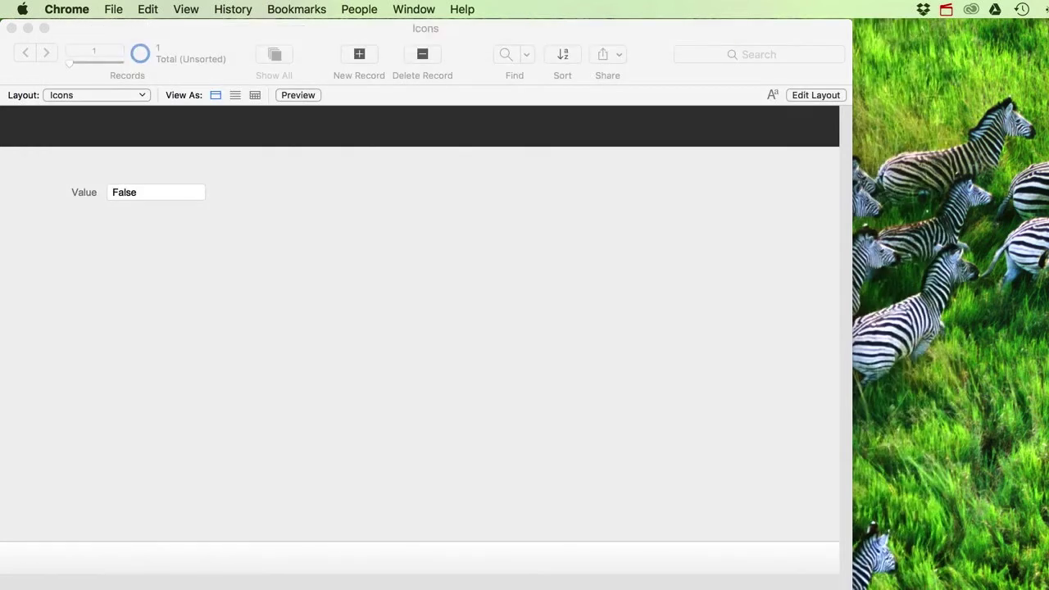
- Back in FileMaker, insert the picture Check.png into the Icons layout and place it just beside the Value field
left_click(365, 251)
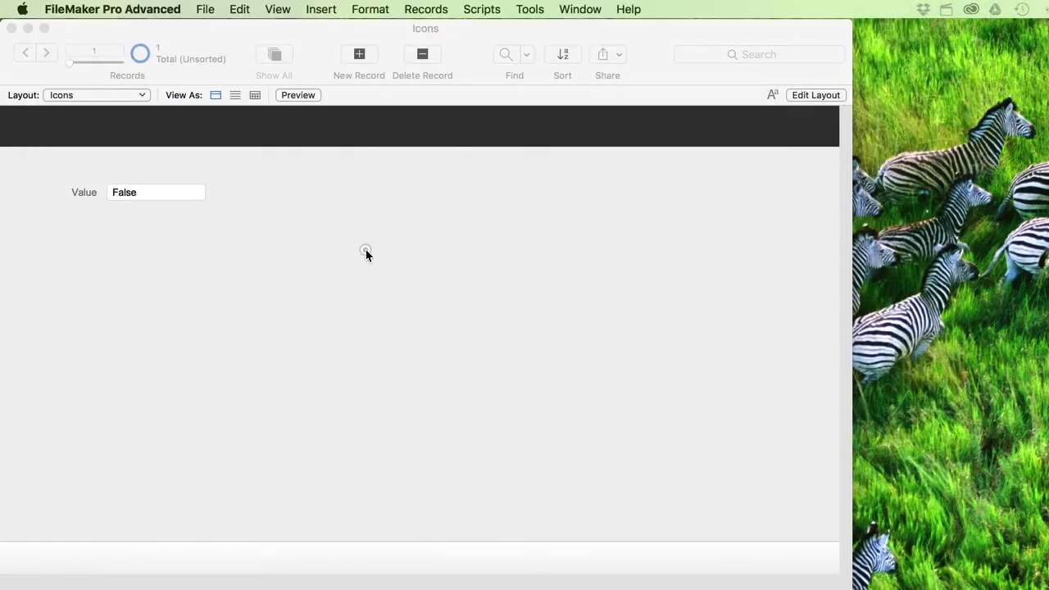
left_click(322, 9)
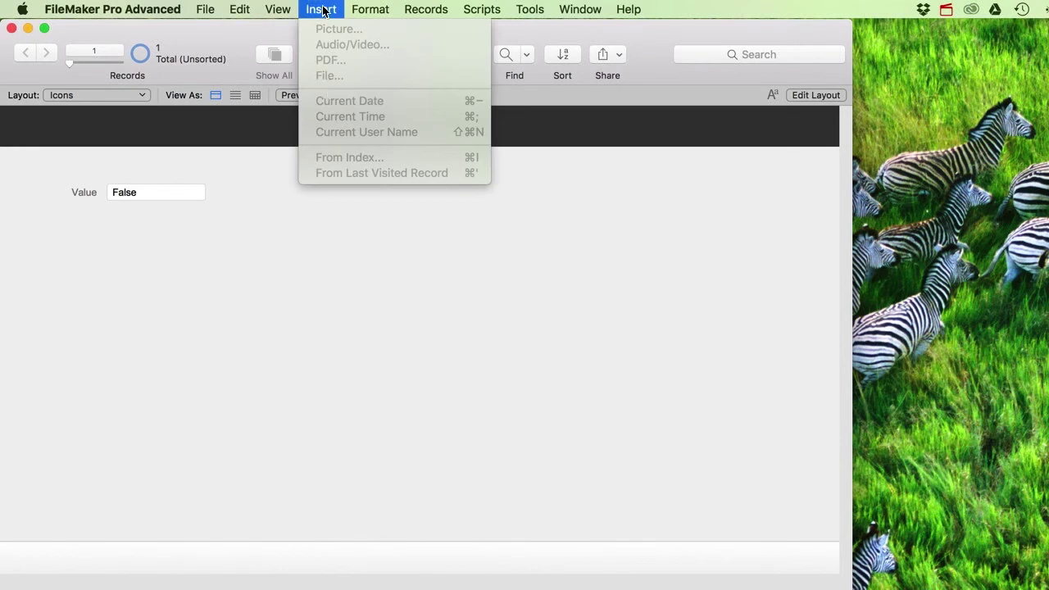
left_click(323, 11)
left_click(820, 97)
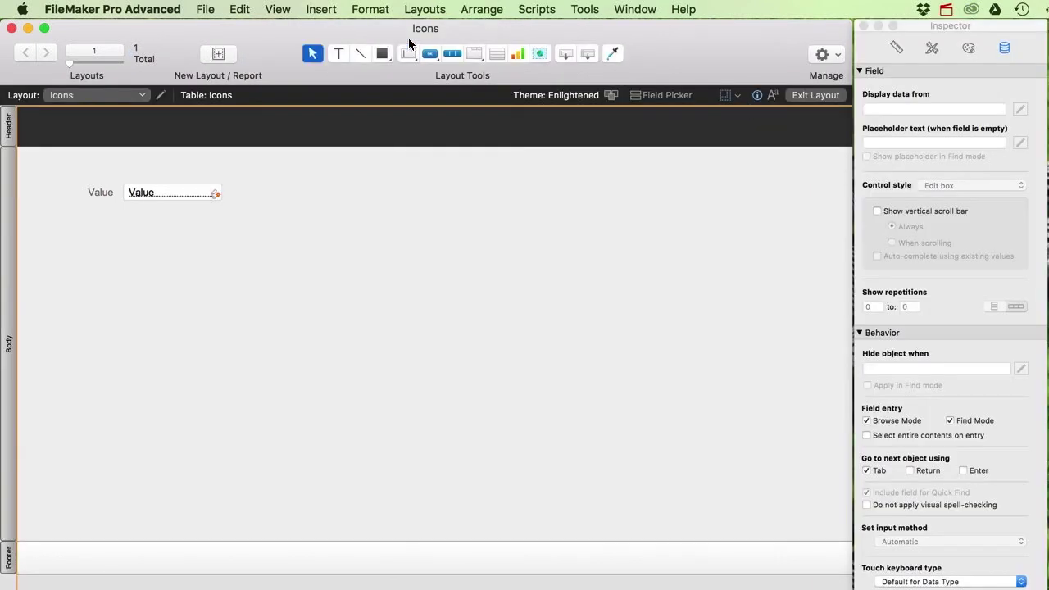
left_click(321, 9)
left_click(343, 237)
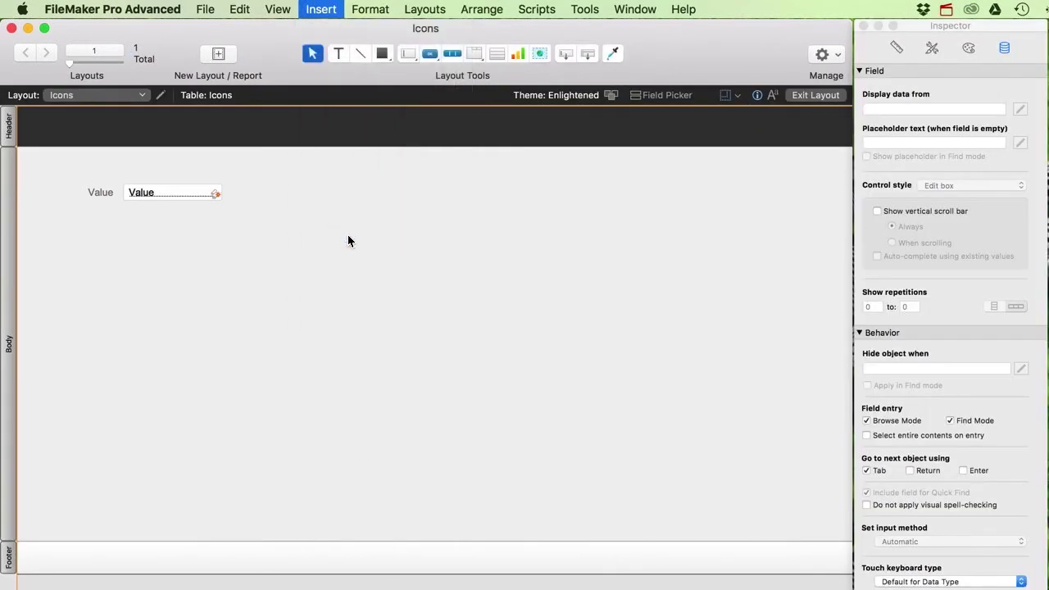
double_click(520, 175)
left_click(534, 174)
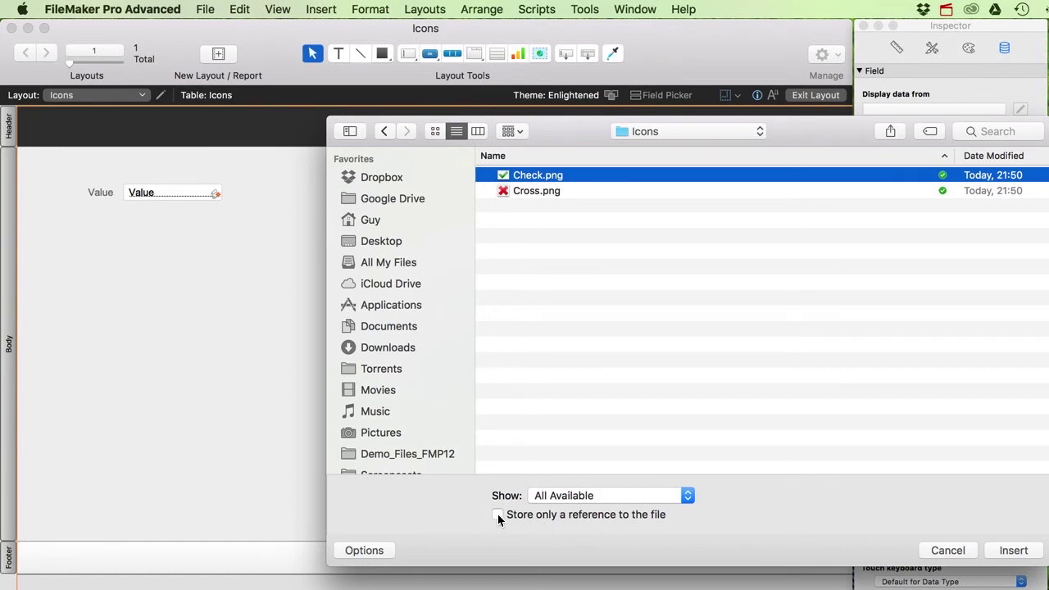
left_click(1014, 551)
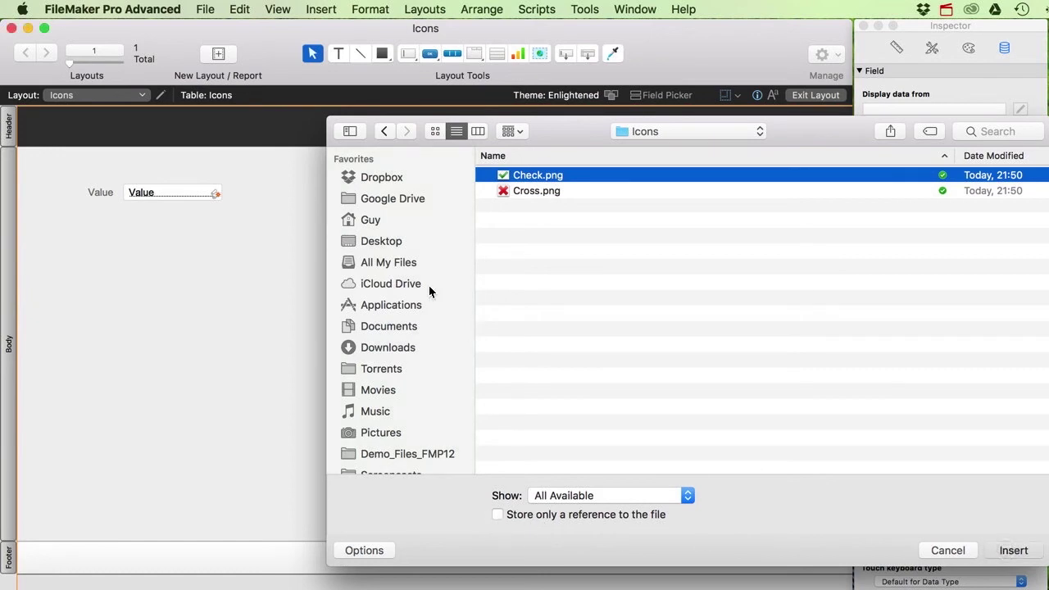
left_click_drag(287, 328, 300, 168)
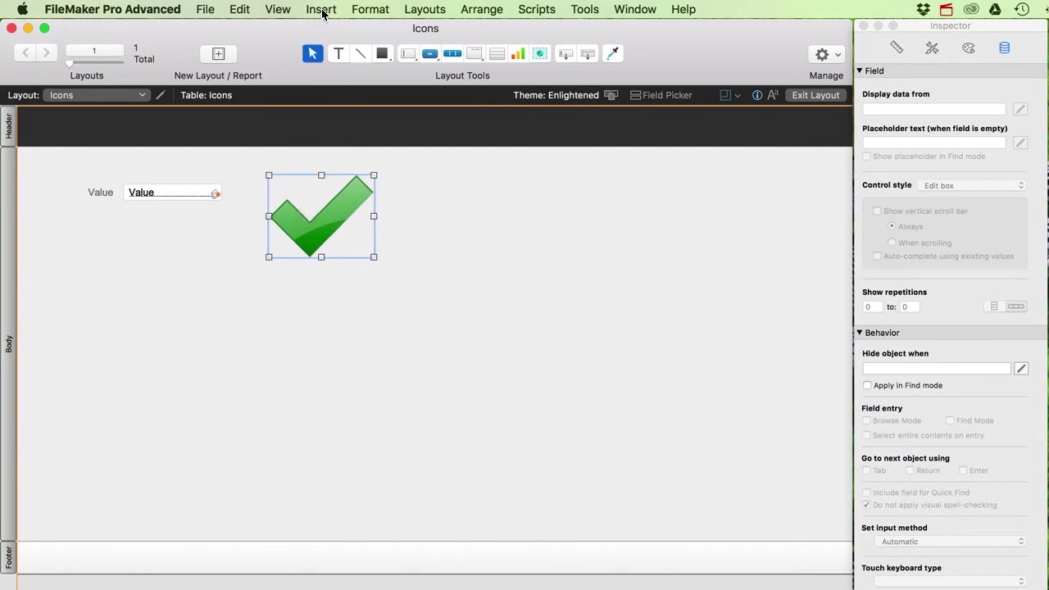
- Insert the picture Cross.png into the layout and place it directly below the green check, aligned with it
left_click(321, 9)
left_click(398, 237)
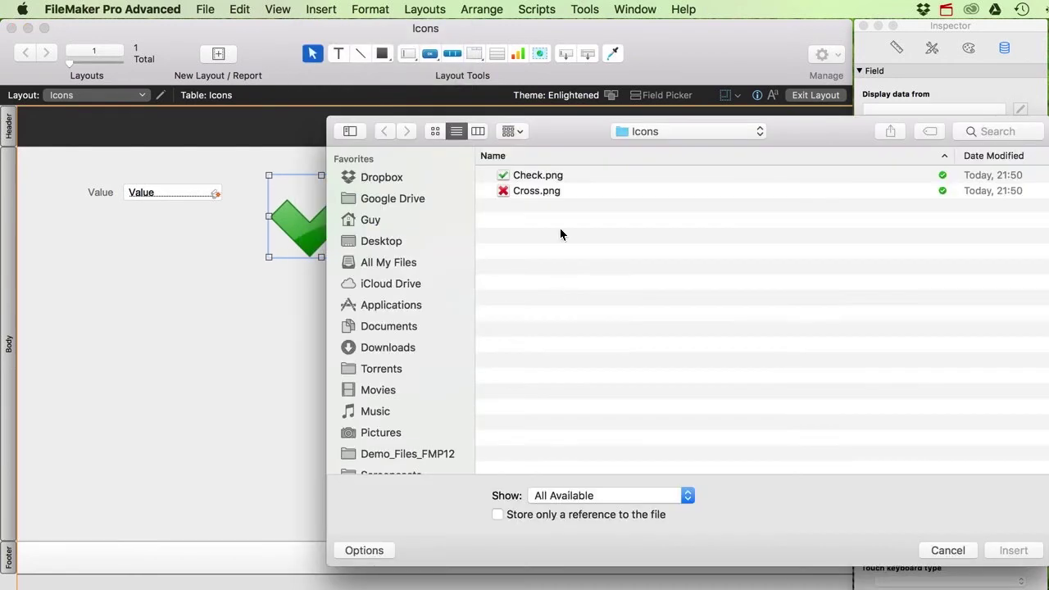
left_click(546, 192)
left_click(1013, 551)
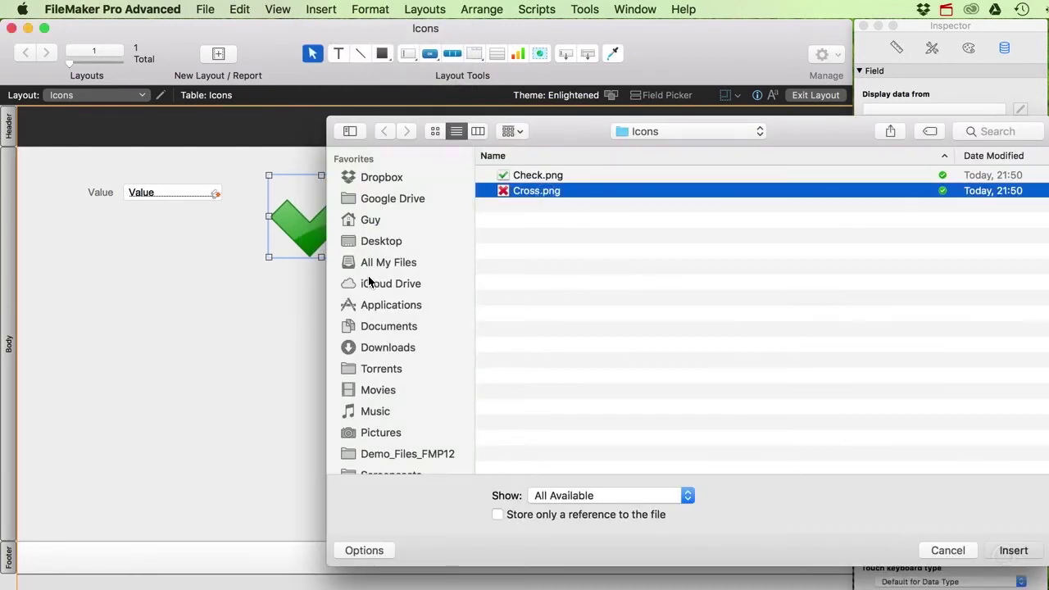
left_click_drag(281, 347, 316, 319)
- Inspect the check icon's size, try shrinking it to about 59 × 46 pt, undo the resize, and leave both icons deselected
left_click(290, 222)
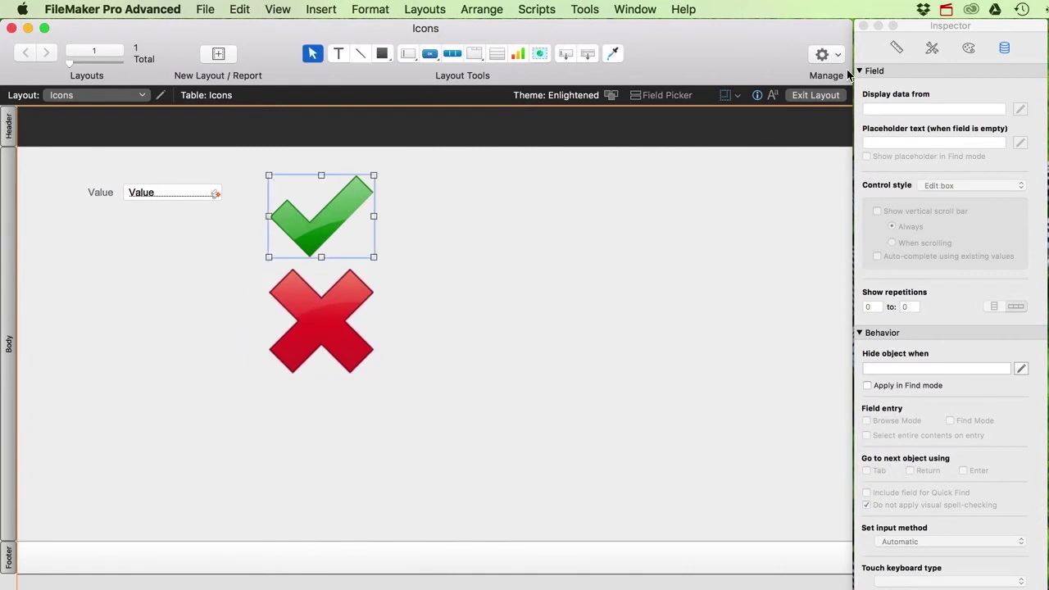
left_click(897, 49)
left_click(955, 213)
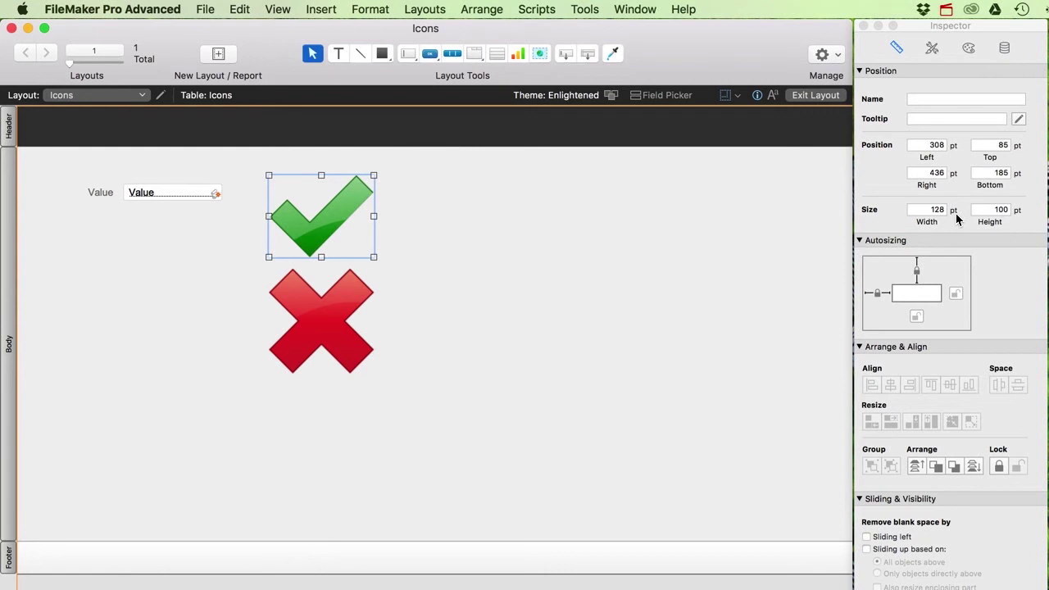
left_click_drag(374, 258, 326, 216)
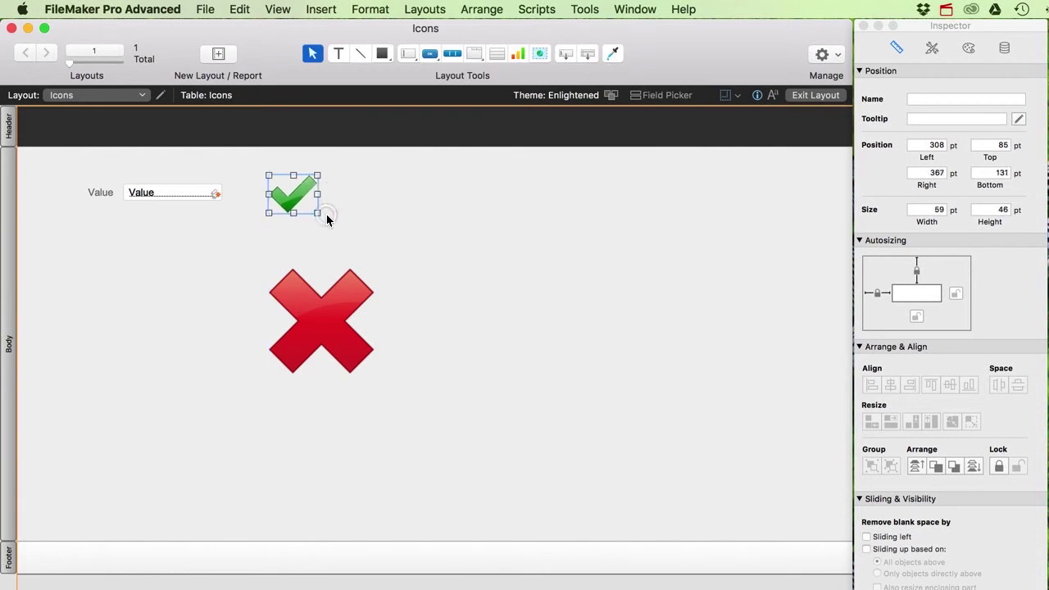
key("super+z")
left_click(336, 312)
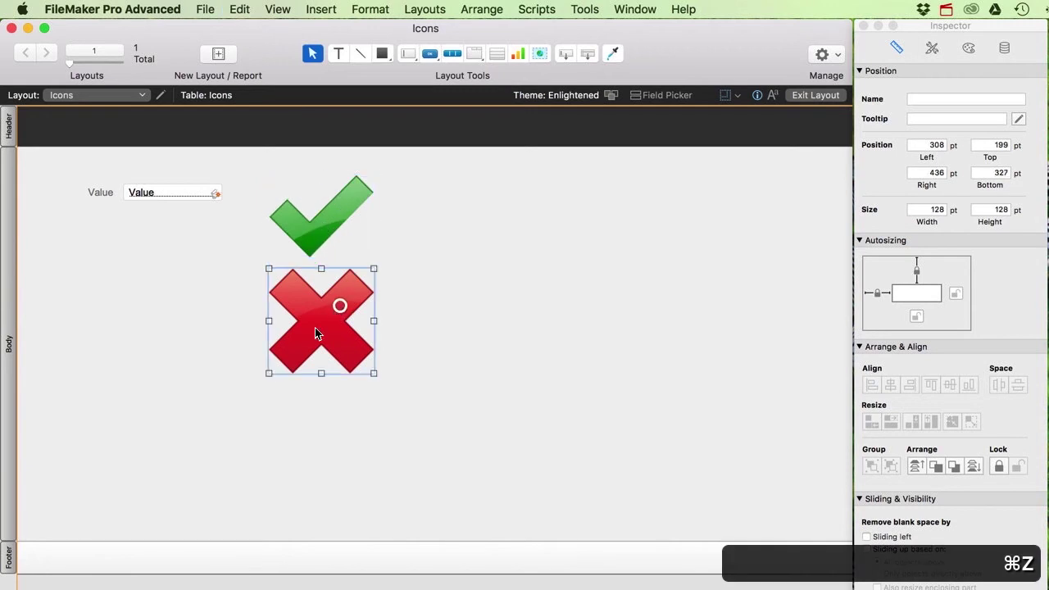
left_click(328, 216)
left_click(476, 300)
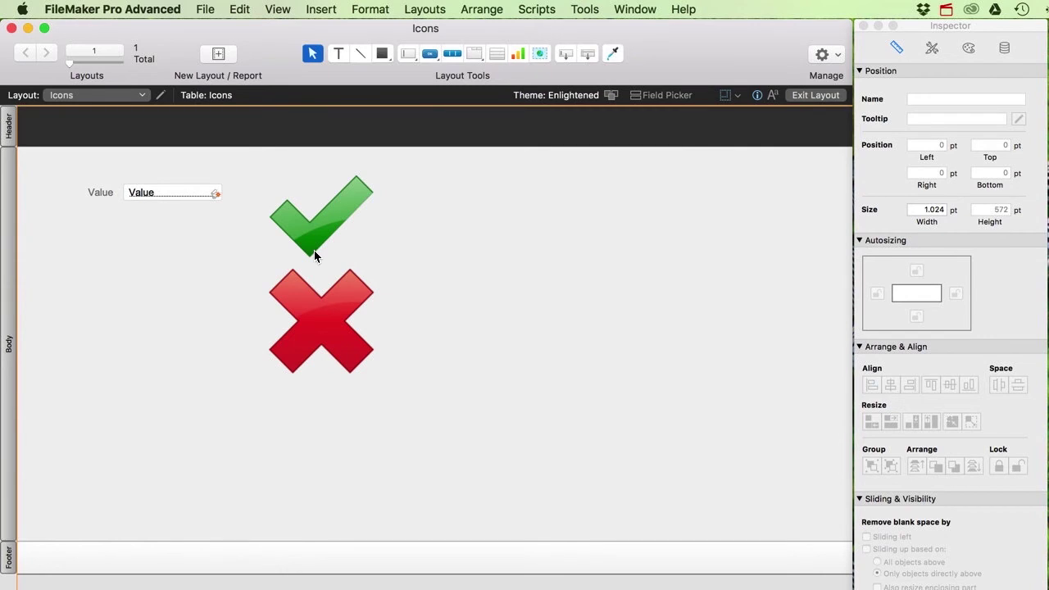
- Switch to the check icon's Iconfinder page in Chrome and preview the 32 × 25 and 48 × 37 sizes
left_click(501, 311)
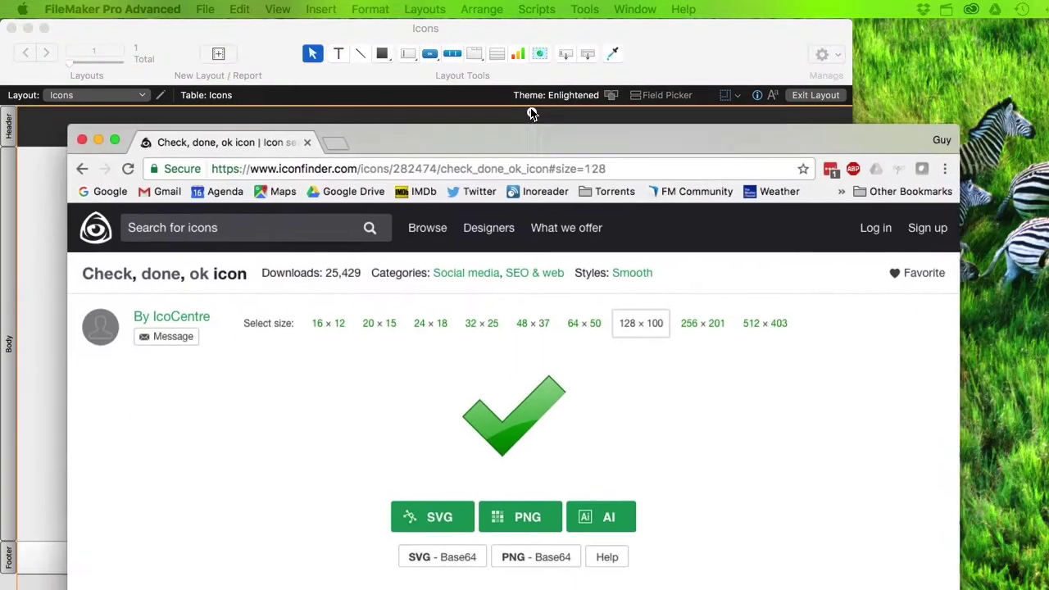
left_click(470, 292)
left_click(513, 291)
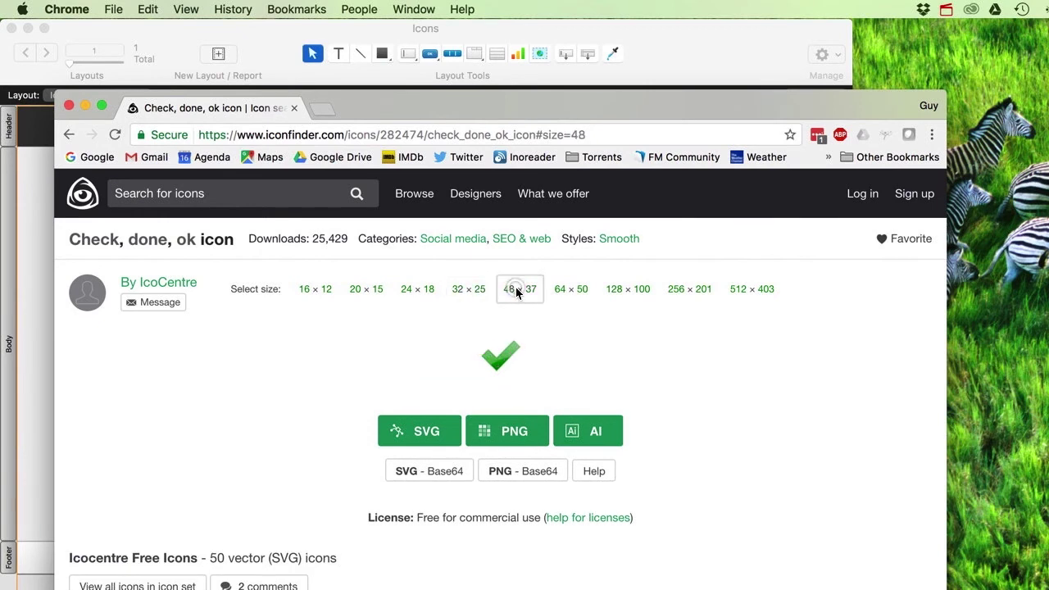
- Preview the check icon at 32 × 25, 24 × 18, 48 × 37, 64 × 50 and 128 × 100 on its Iconfinder page
left_click(473, 293)
left_click(412, 292)
left_click(468, 292)
left_click(516, 291)
left_click(577, 294)
left_click(623, 292)
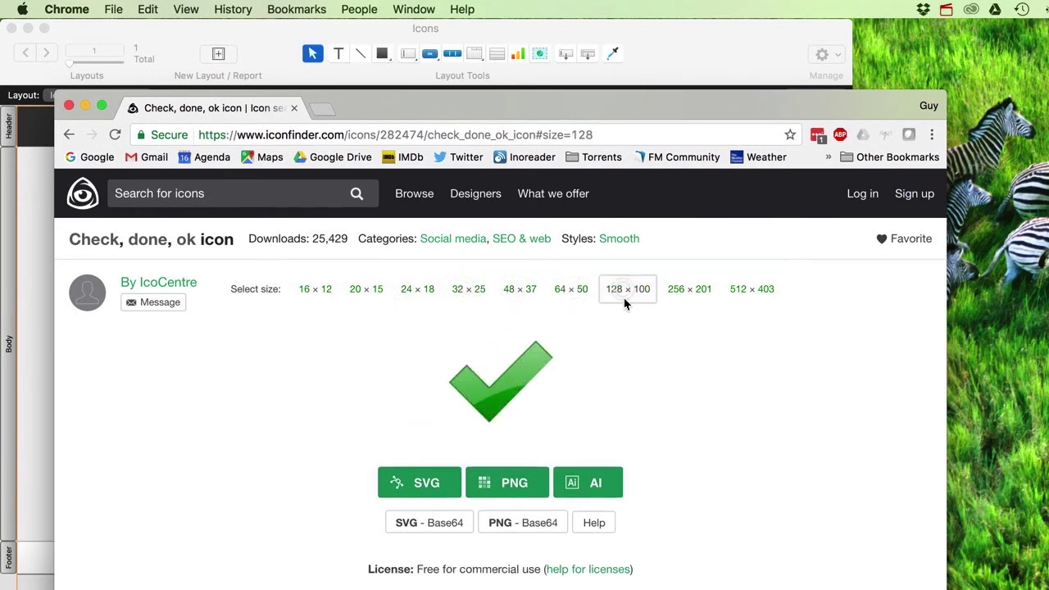
- Switch back to FileMaker and make the red cross hide when Icons::Value = "True"
left_click(40, 276)
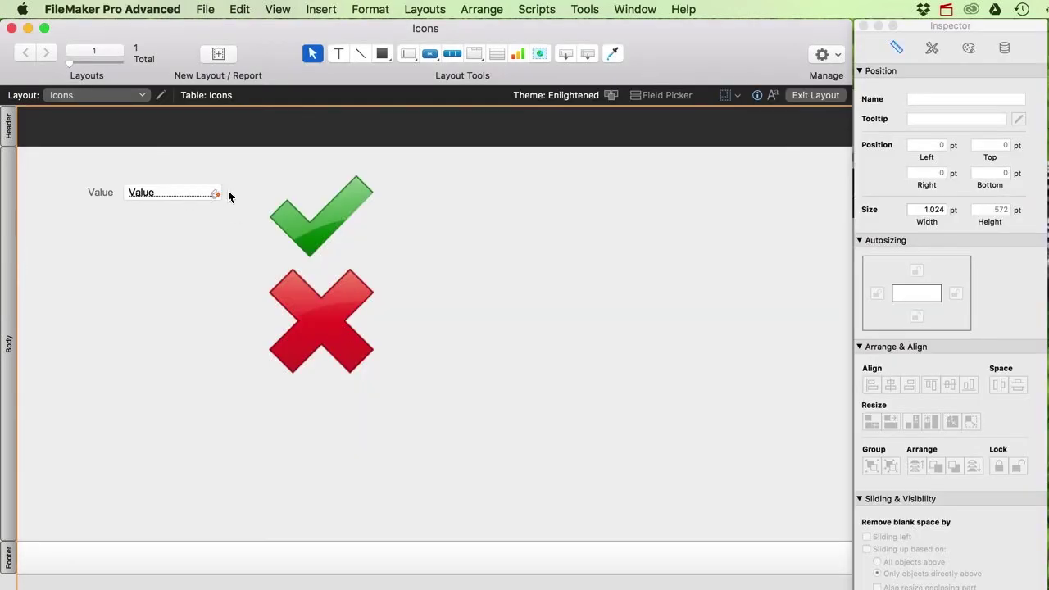
left_click(177, 197)
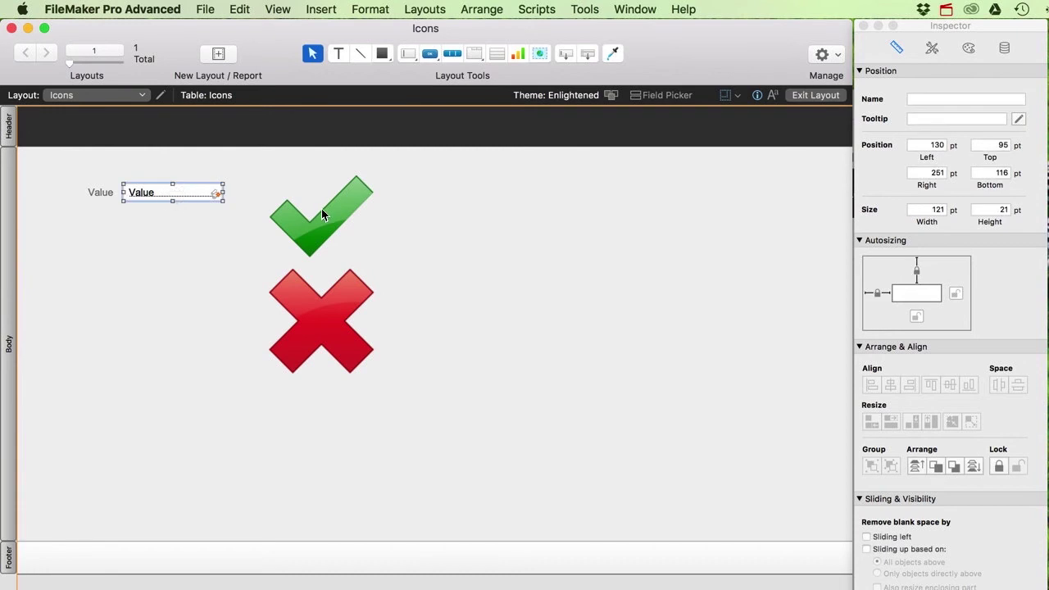
left_click(296, 245)
left_click(309, 300)
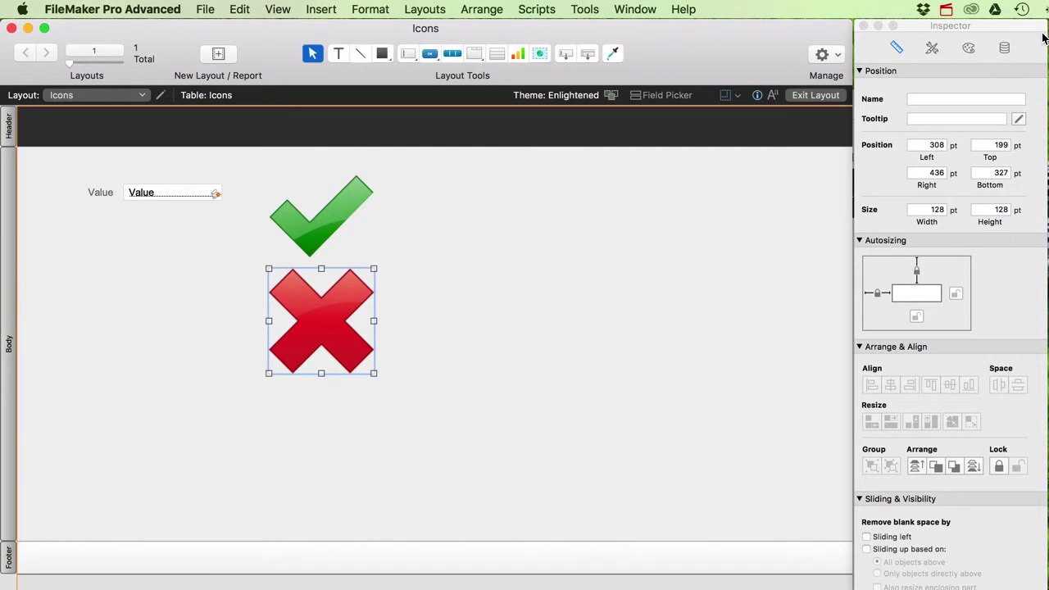
left_click(1004, 49)
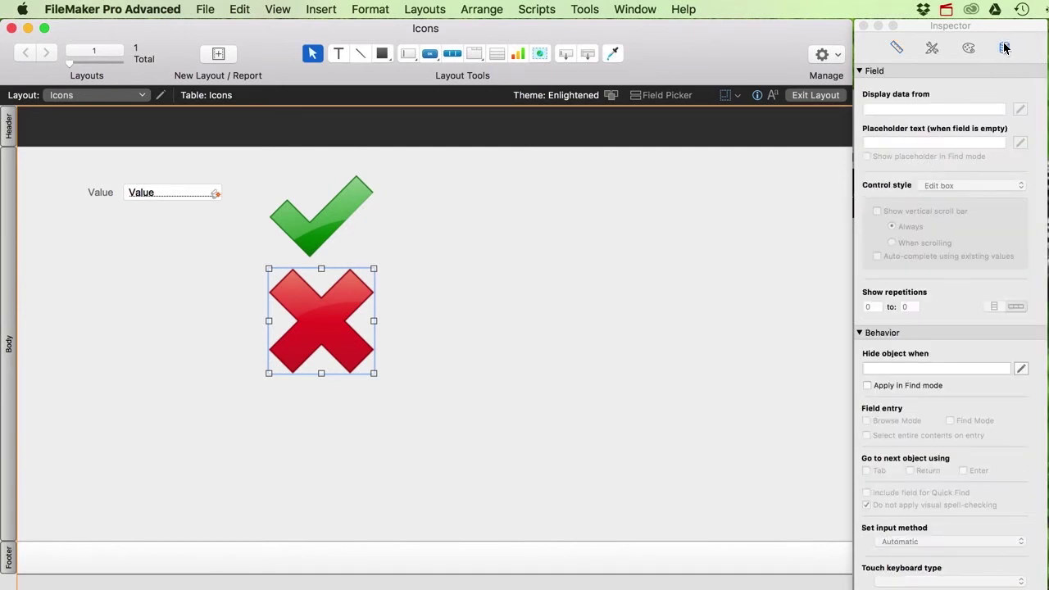
left_click(892, 369)
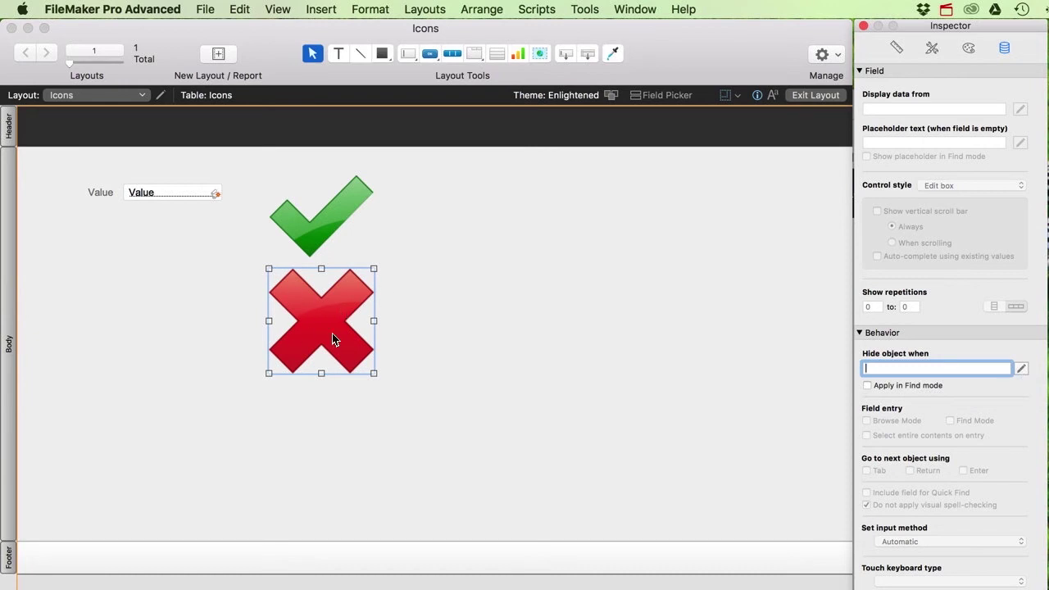
left_click(1021, 368)
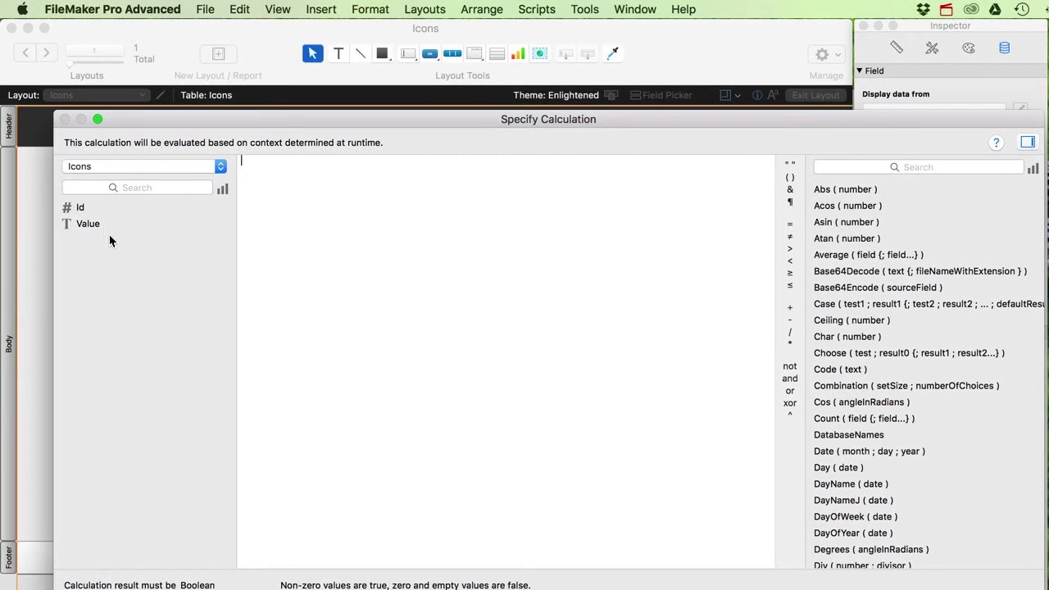
double_click(97, 225)
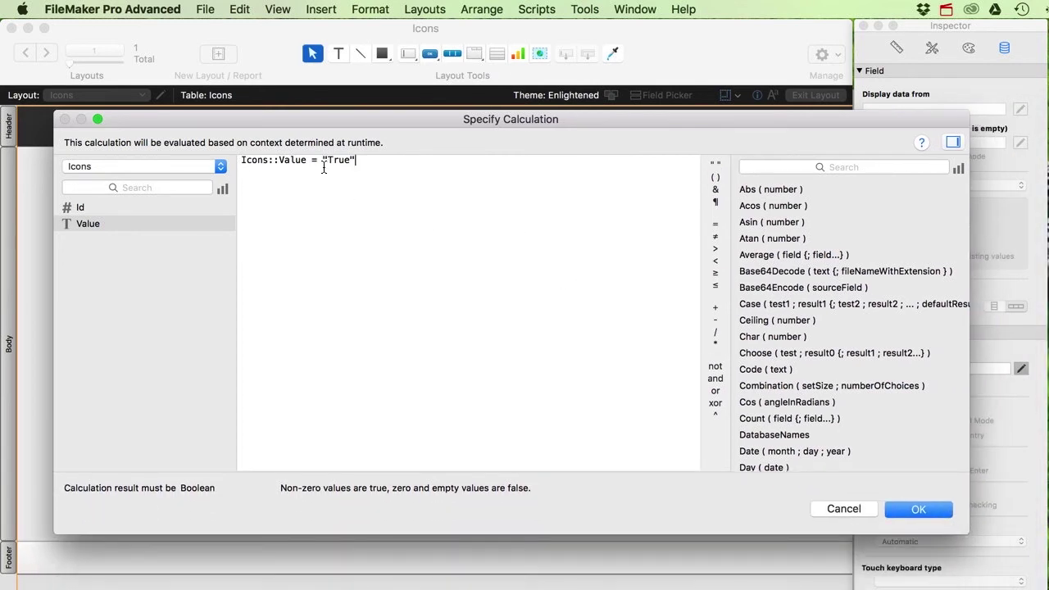
left_click(919, 509)
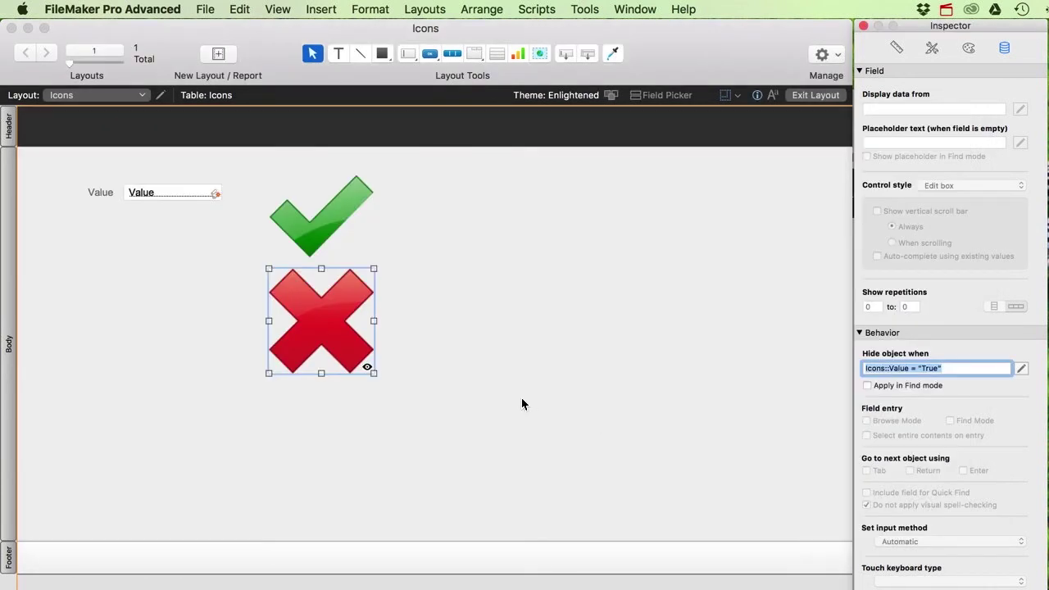
- Test the cross's hide condition in Browse mode by setting Value to True and back to False
left_click(802, 97)
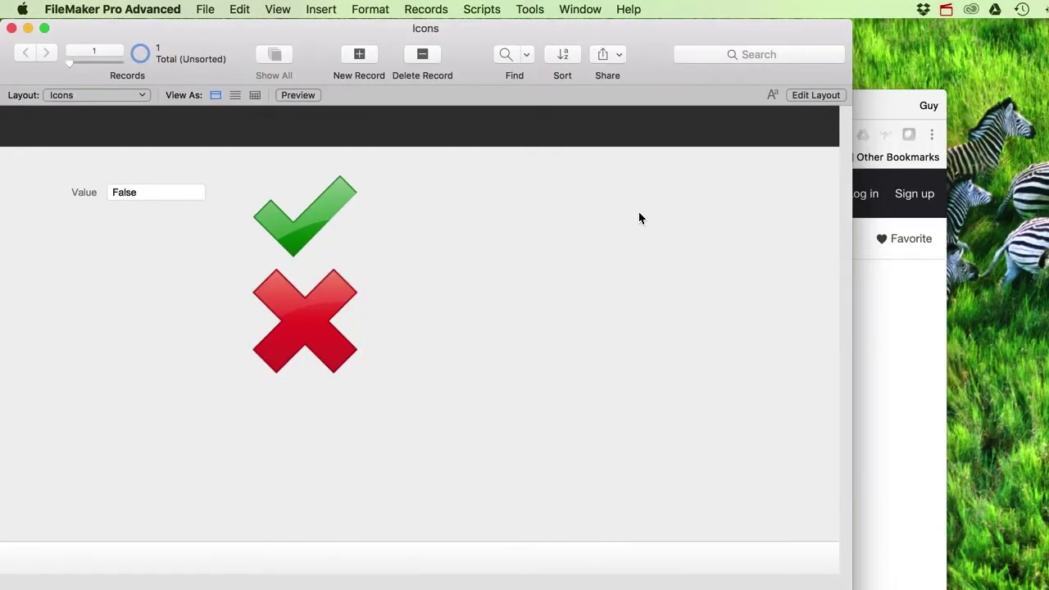
left_click(164, 194)
left_click(140, 208)
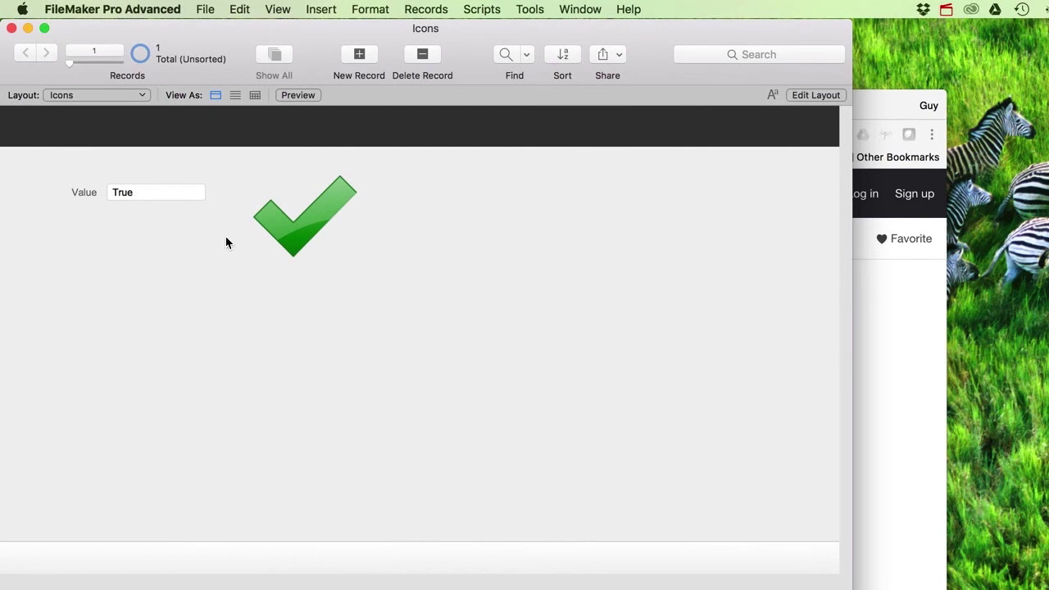
left_click(139, 193)
left_click(136, 225)
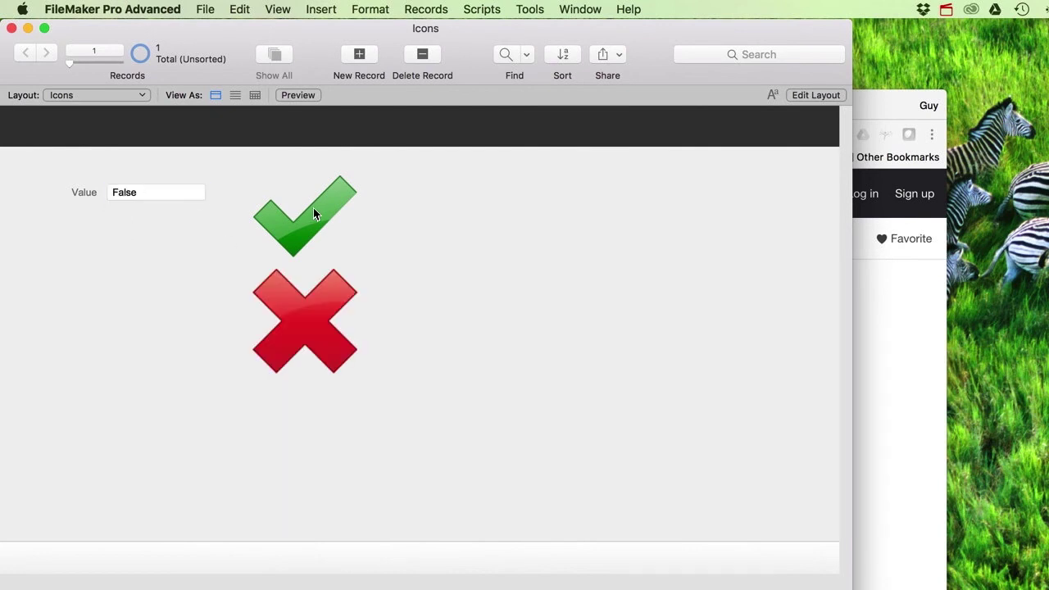
- Return to Layout mode and make the green check hide when Icons::Value = "False"
left_click(833, 94)
left_click(318, 227)
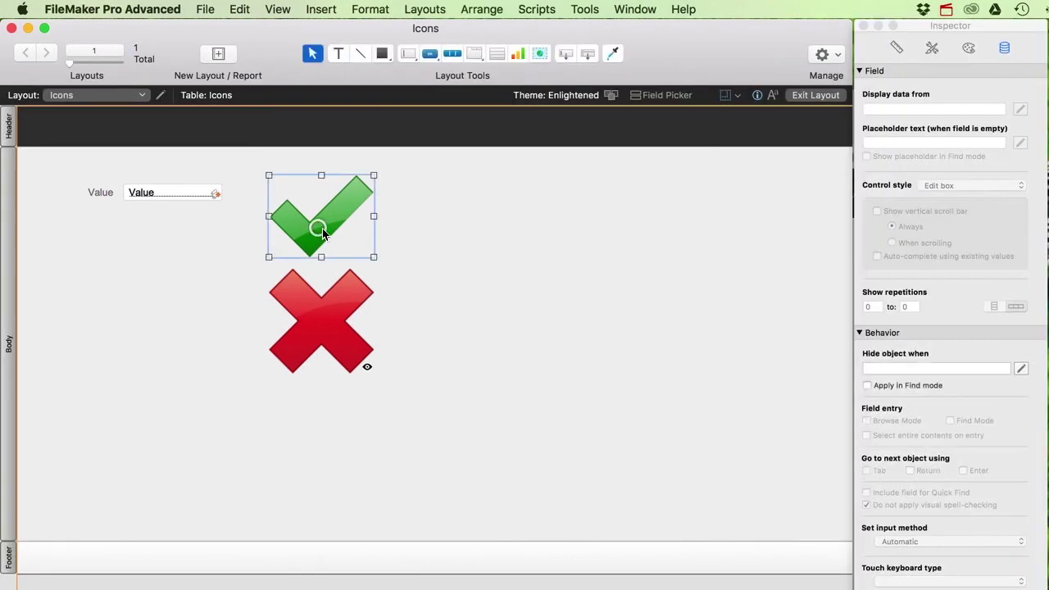
left_click(1021, 369)
double_click(90, 223)
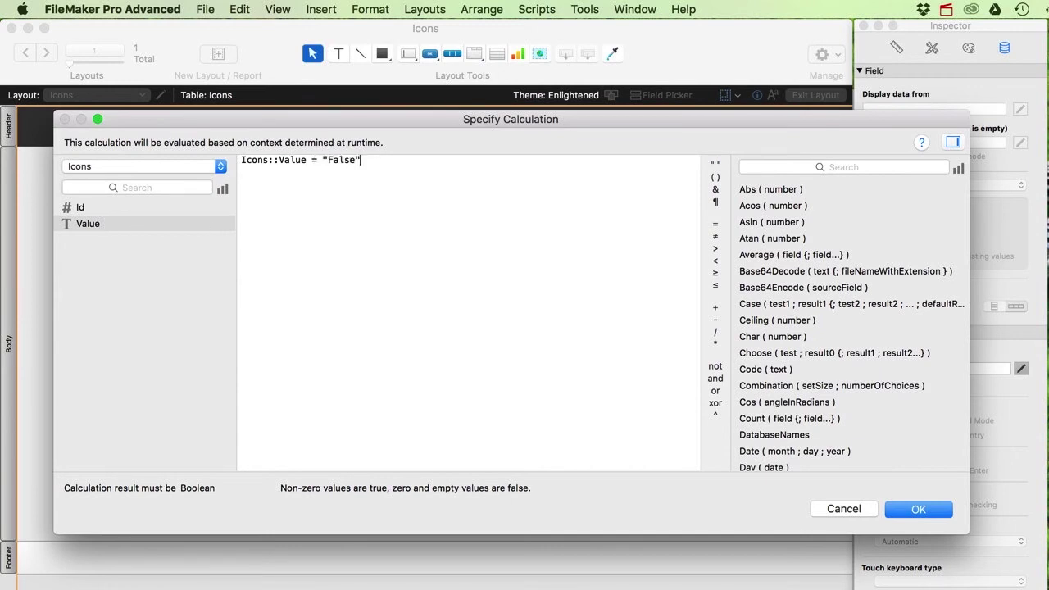
key("Return")
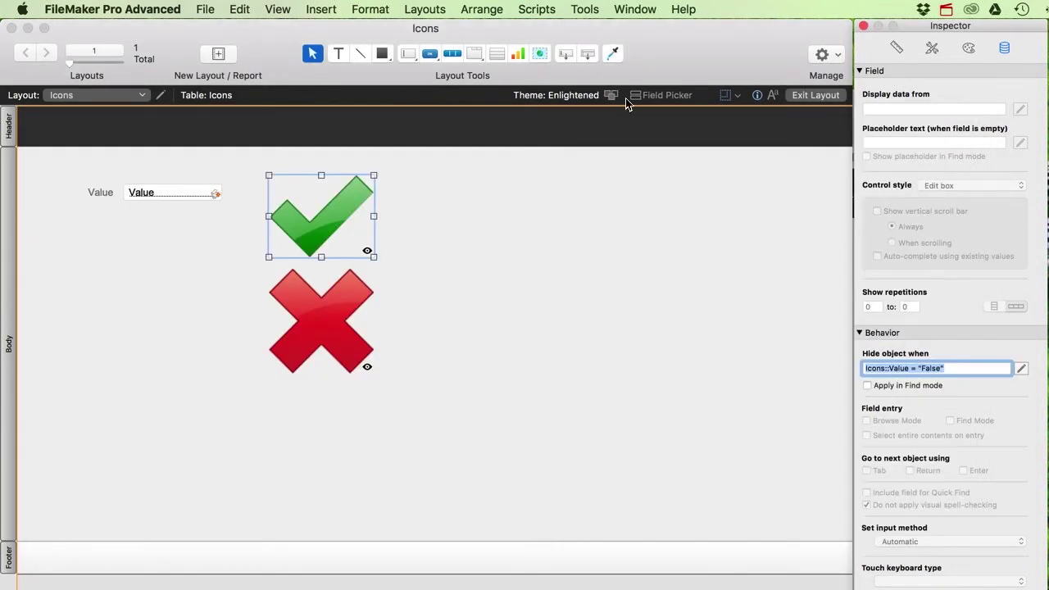
- Test both icons' hide conditions in Browse mode by changing Value from False to True
left_click(800, 95)
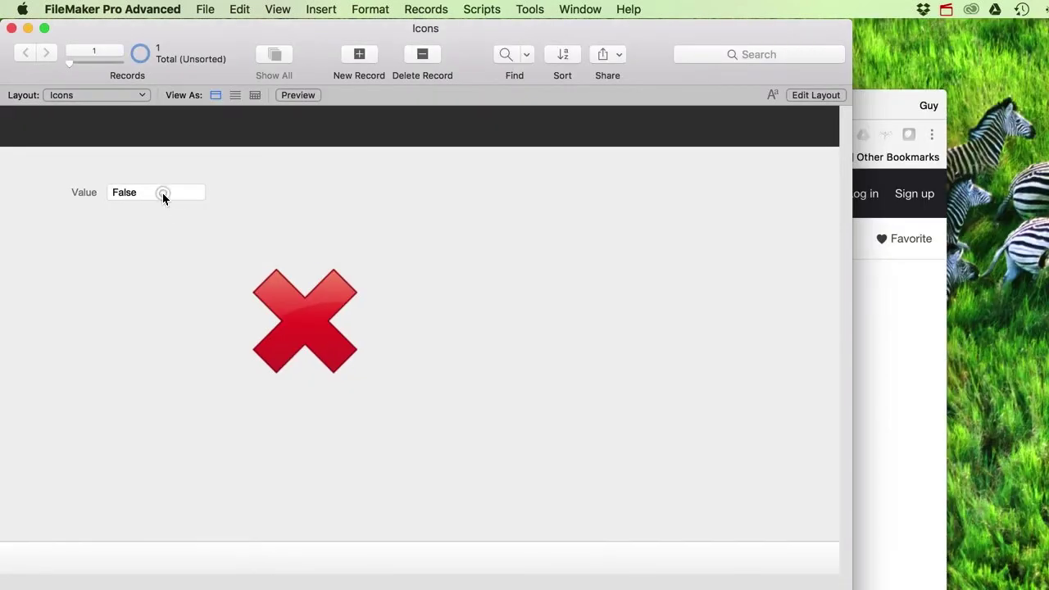
left_click(163, 194)
key("Escape")
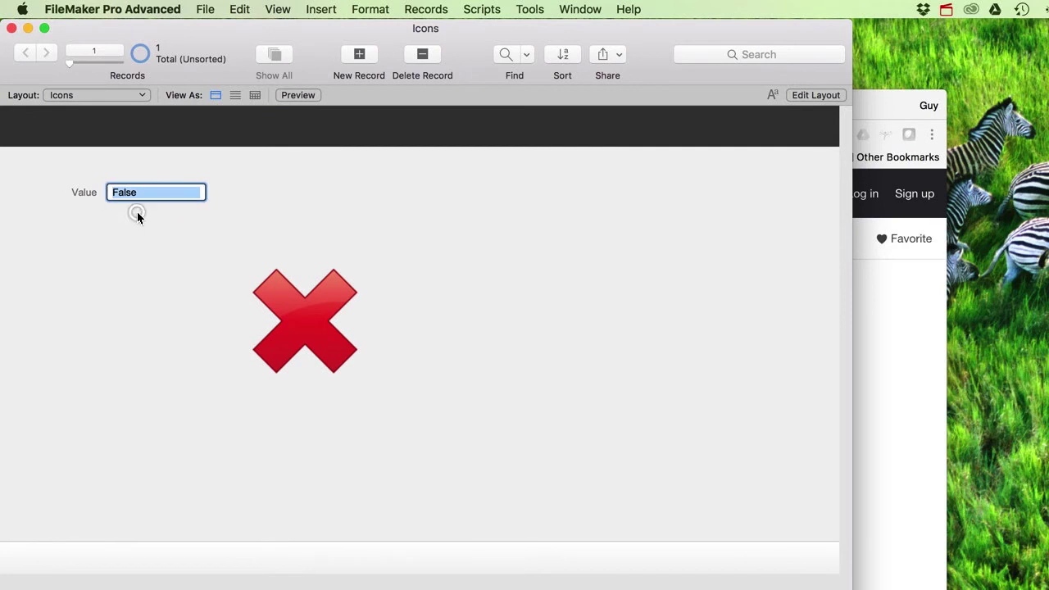
left_click(427, 212)
- In Layout mode, align the top edges of the check and cross so they overlap, and leave them deselected
left_click(796, 95)
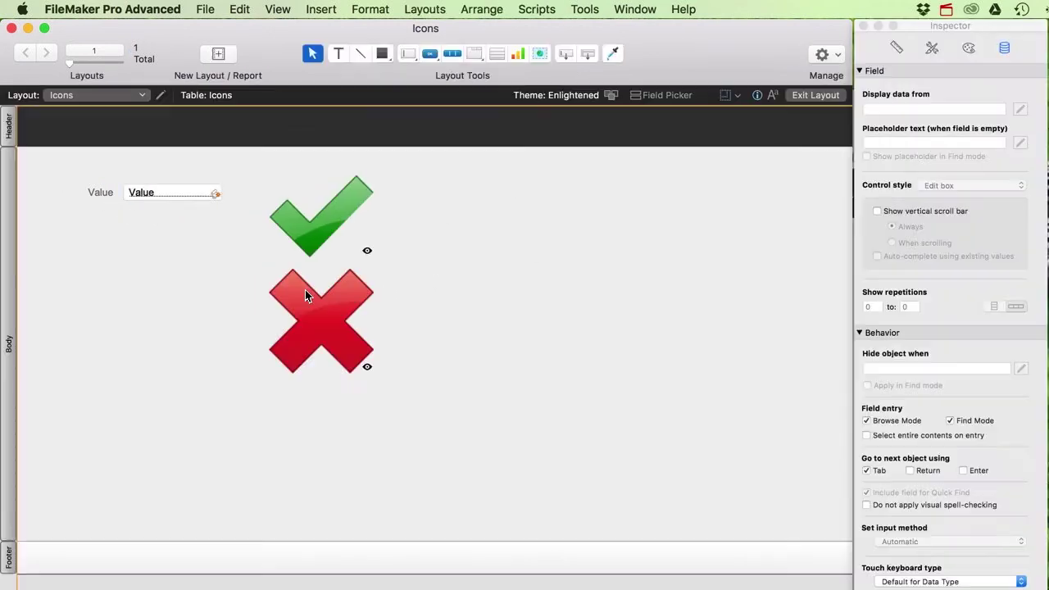
left_click(321, 246)
left_click(336, 304, "shift")
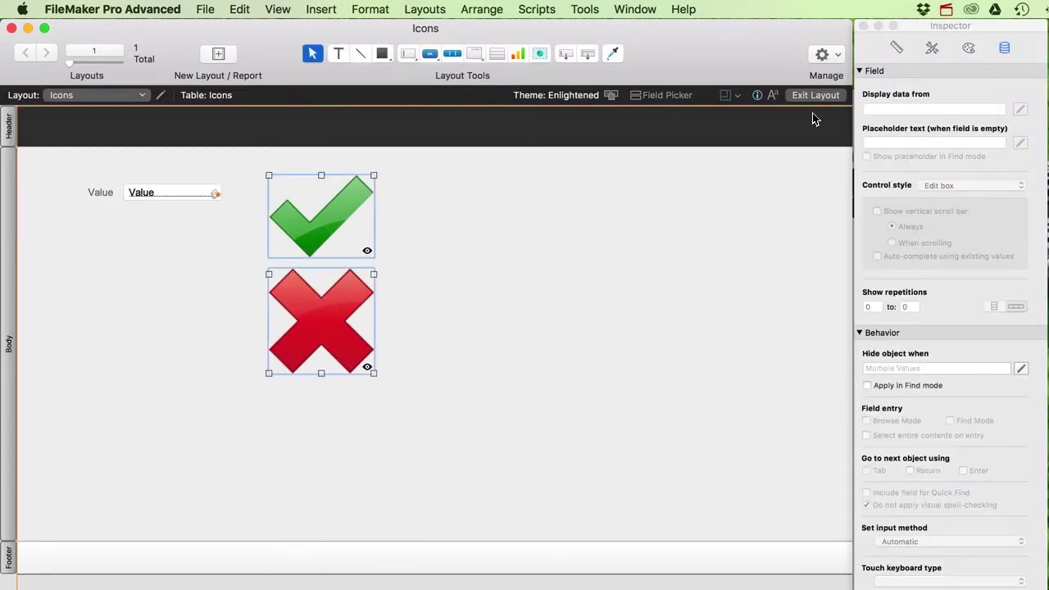
left_click(893, 47)
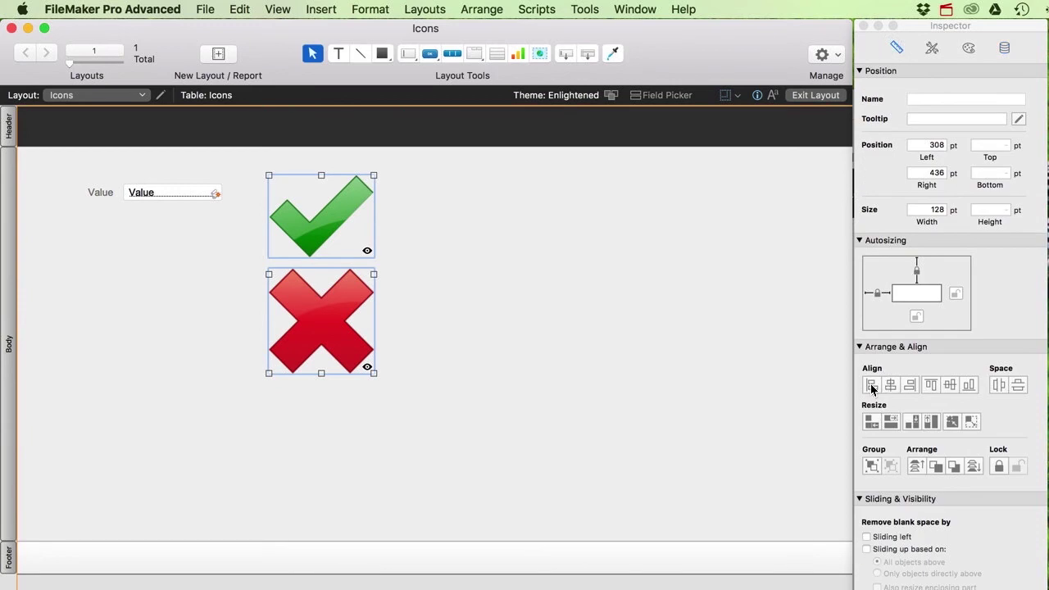
left_click(930, 384)
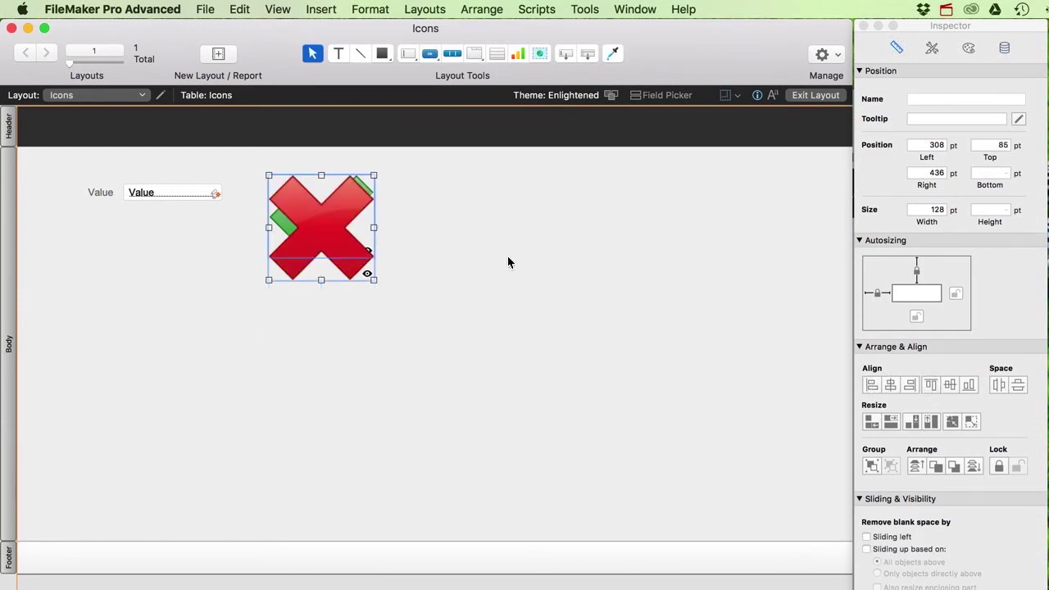
left_click(399, 235)
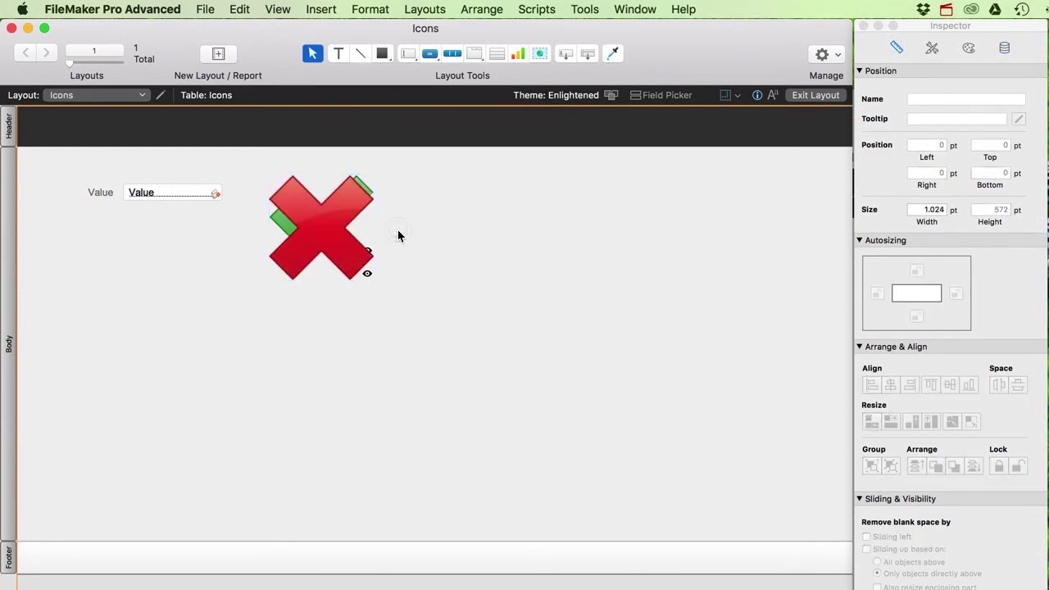
- Test the overlapping icons in Browse mode by setting Value to False, then True, and finally clearing it
left_click(815, 95)
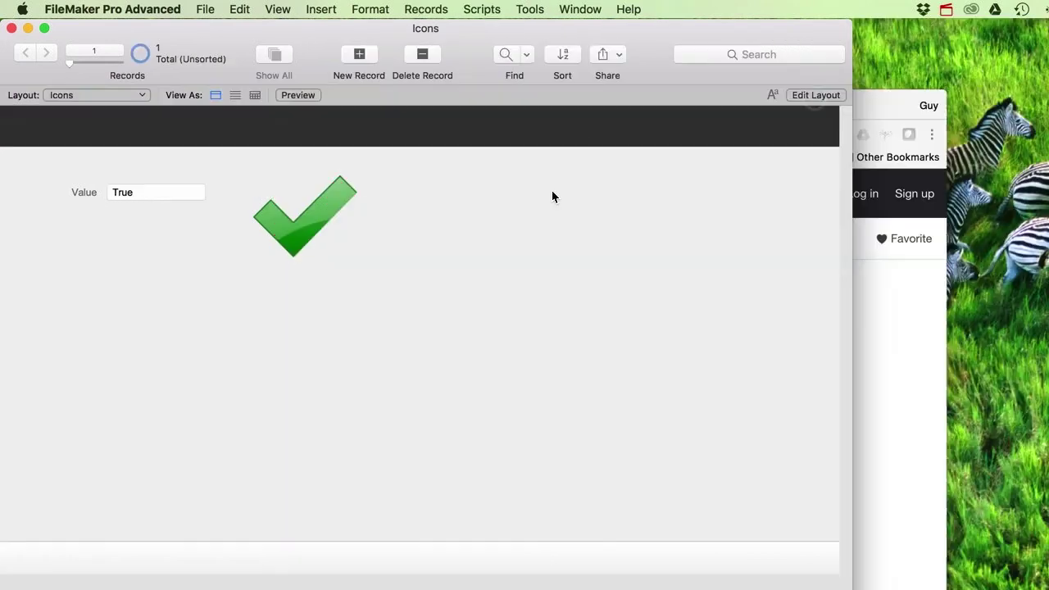
left_click(140, 194)
left_click(123, 228)
left_click(133, 196)
left_click(131, 212)
left_click(146, 195)
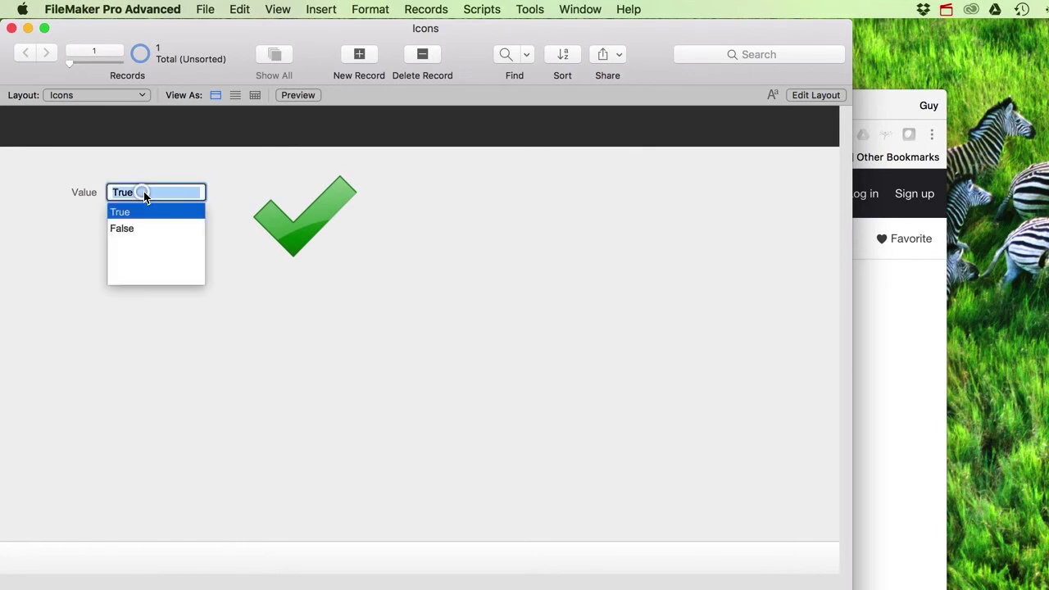
key("Escape")
key("BackSpace")
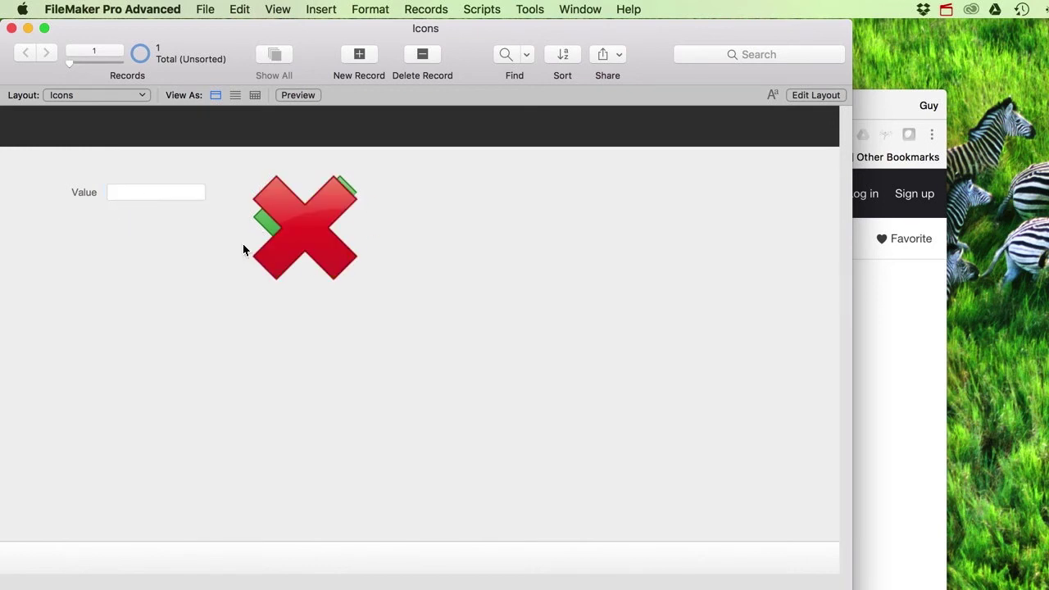
- In Layout mode, extend the red cross's hide condition with "and IsEmpty ( Icons::Value )"
left_click(815, 95)
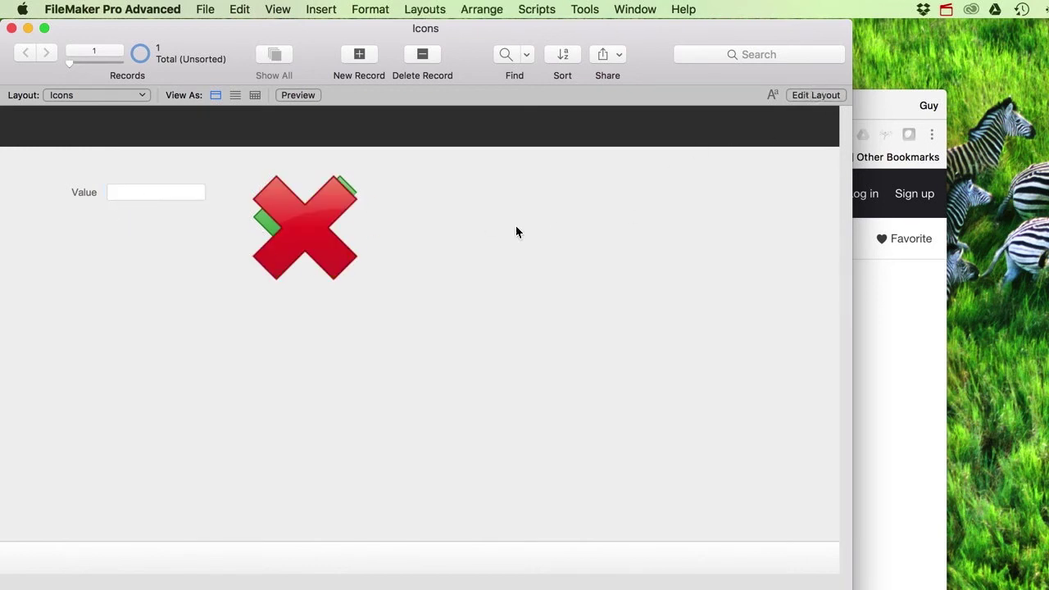
left_click(327, 224)
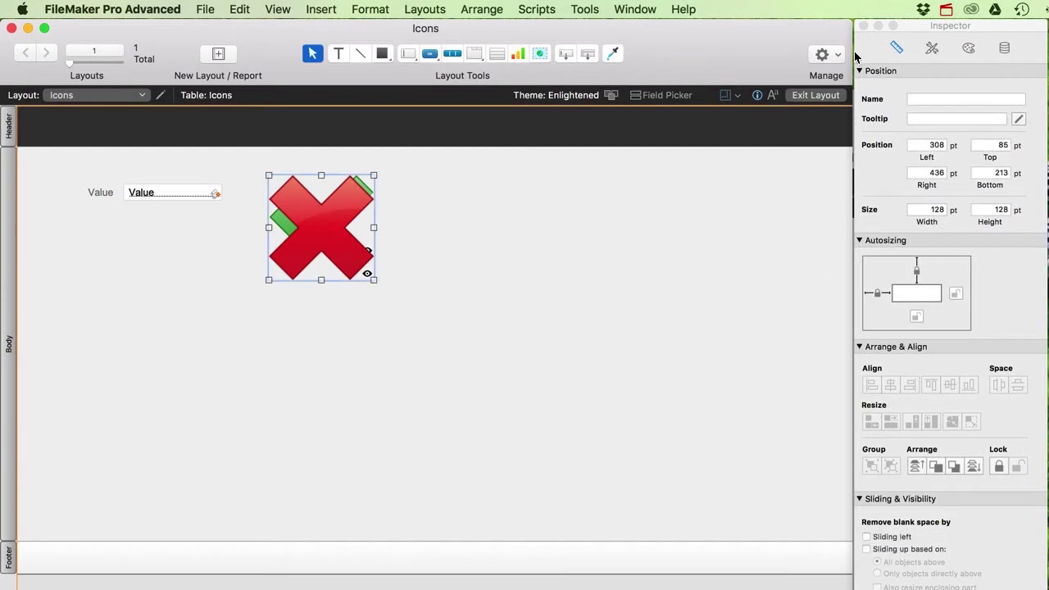
left_click(1005, 47)
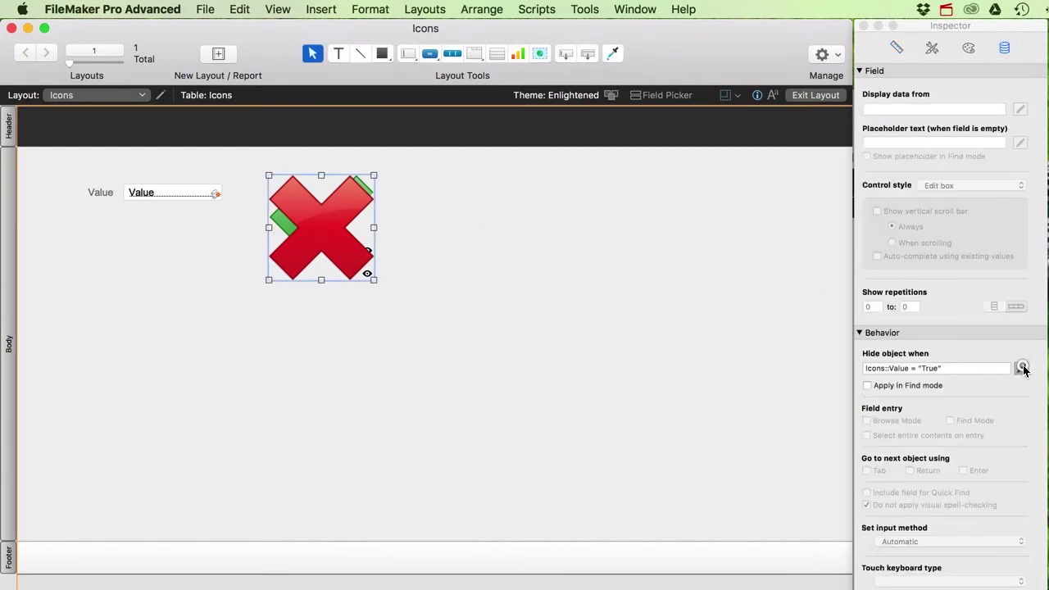
left_click(1021, 368)
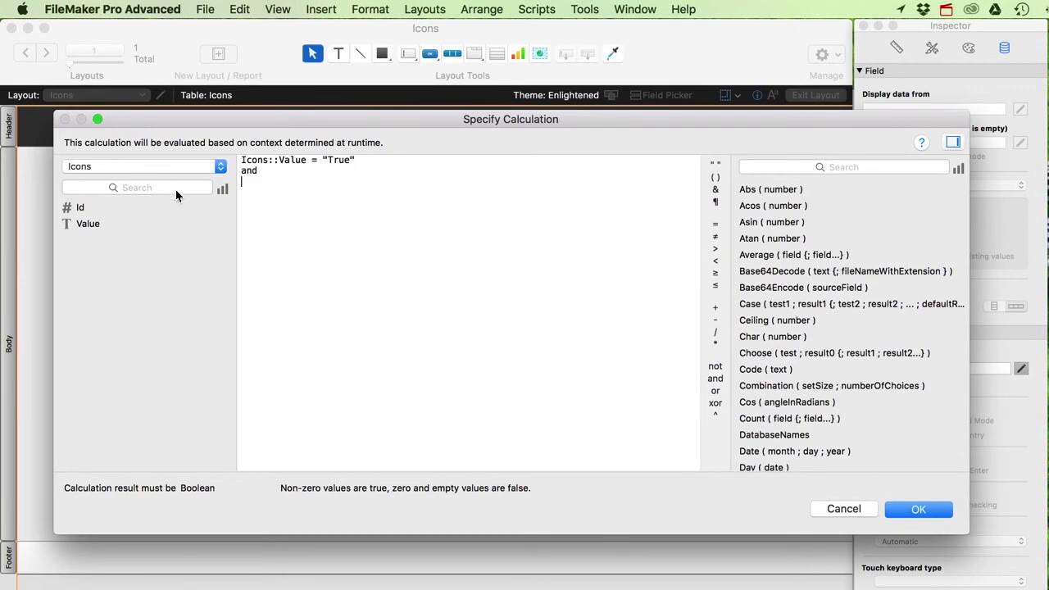
type("IsEmp")
key("Return")
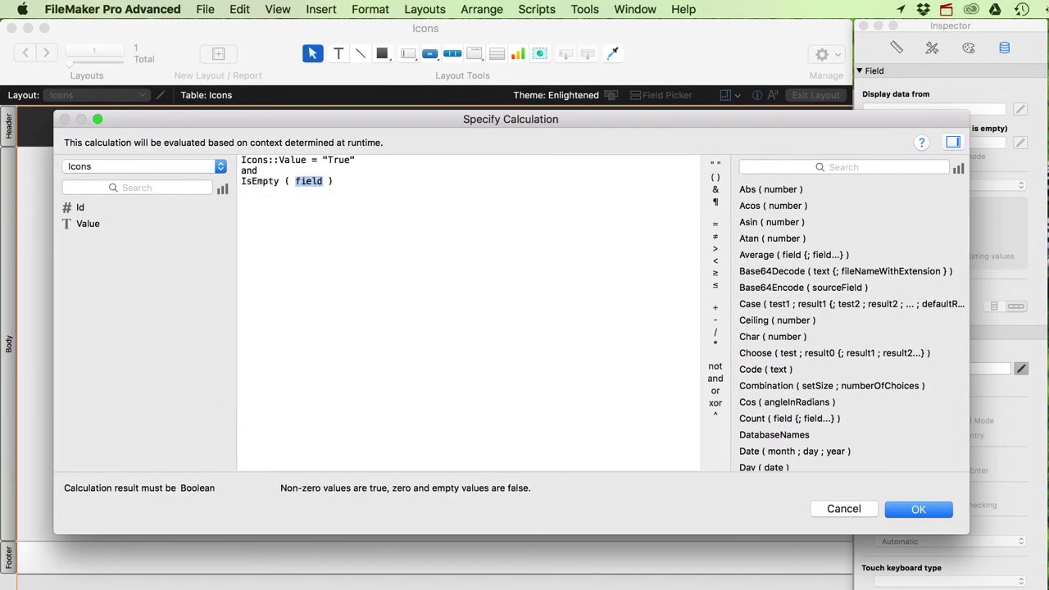
double_click(91, 225)
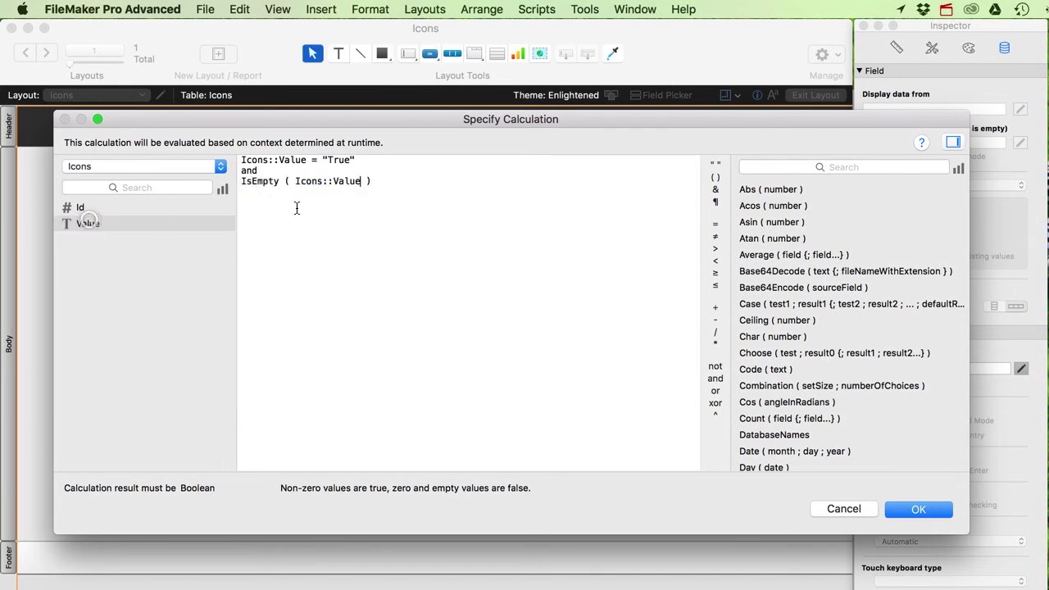
left_click(919, 509)
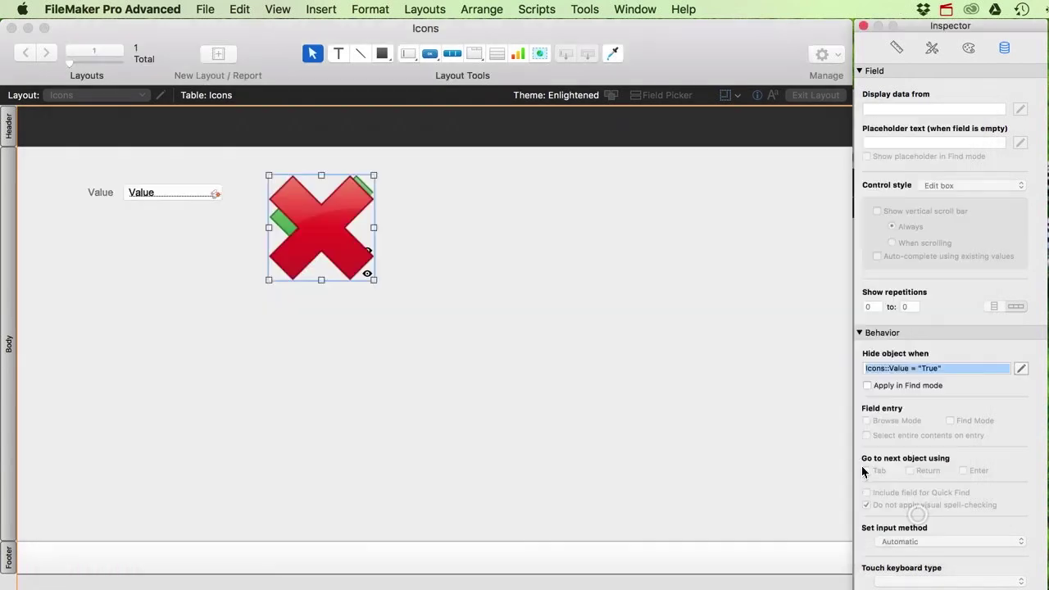
- Move the red cross off the green check, below and to its right, and inspect the check's hide condition
left_click_drag(318, 225, 414, 368)
left_click(324, 218)
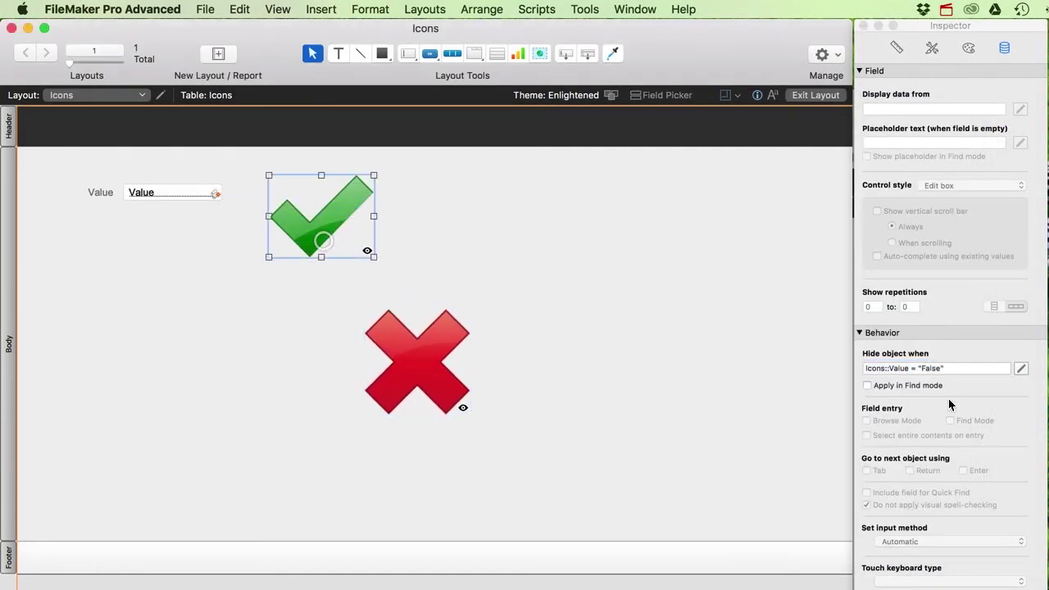
left_click(359, 347)
- Copy the "and IsEmpty ( Icons::Value )" clause from the red cross's hide condition and append it to the green check's hide condition
left_click(432, 350)
left_click(1020, 369)
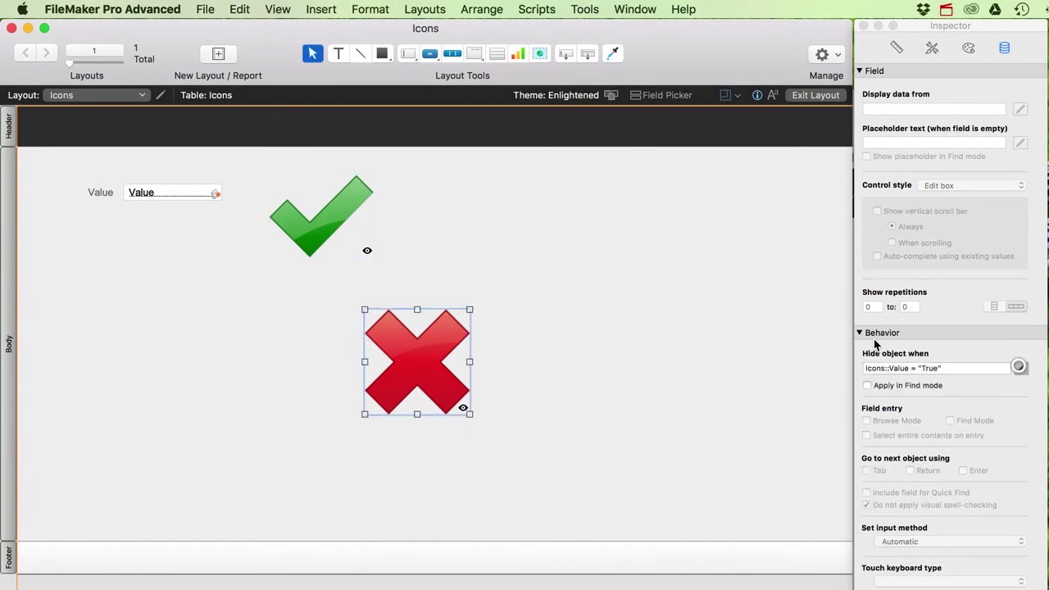
left_click_drag(377, 181, 222, 168)
key("super+c")
left_click(918, 509)
left_click(363, 206)
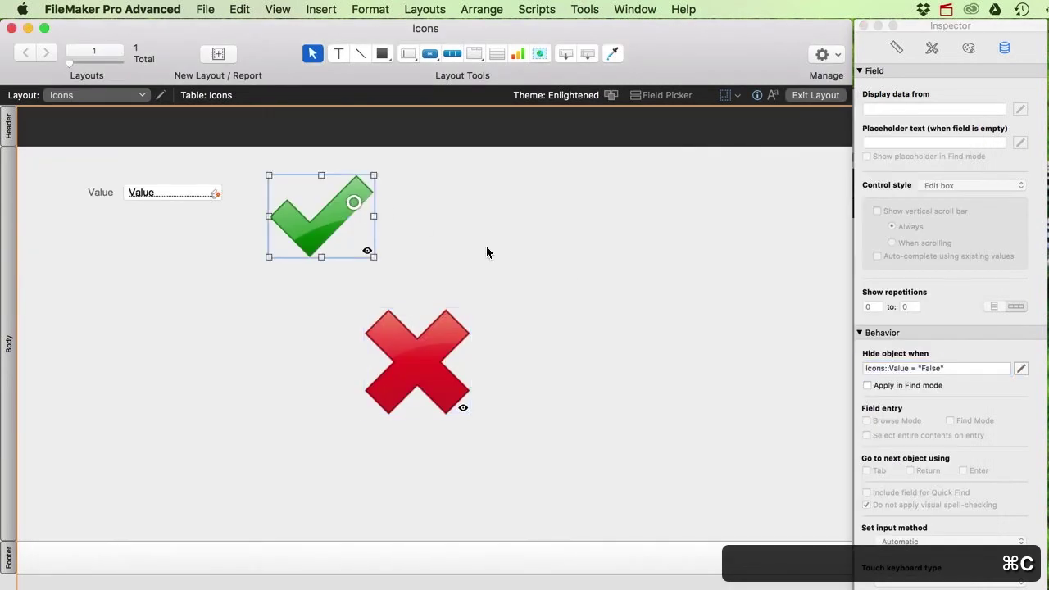
left_click(1018, 369)
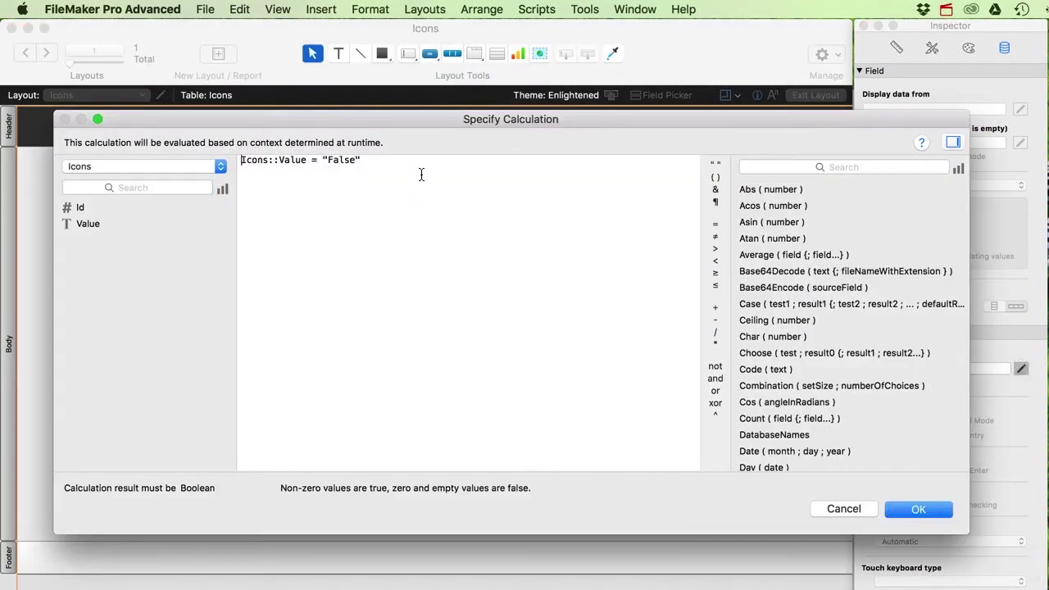
key("super+v")
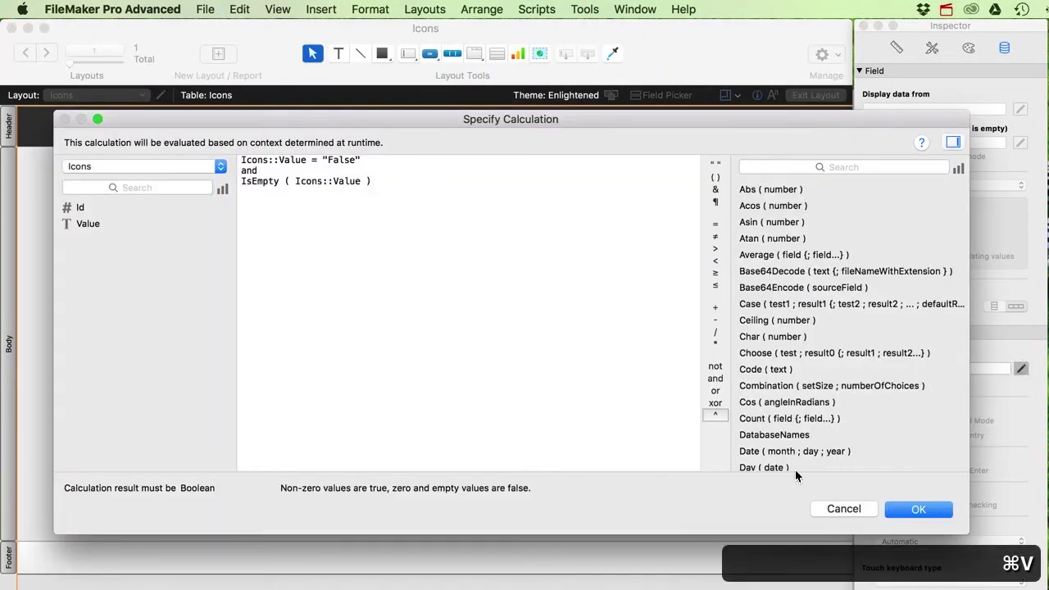
left_click(914, 510)
- Check in Browse mode how the two icons behave with the Value field empty
left_click(816, 95)
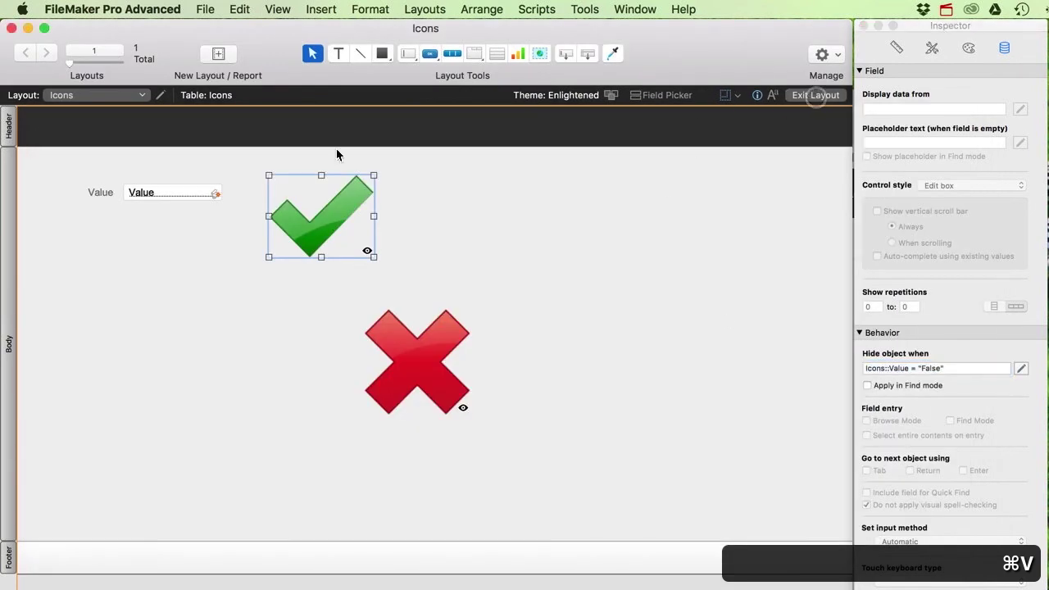
left_click(144, 196)
left_click(76, 215)
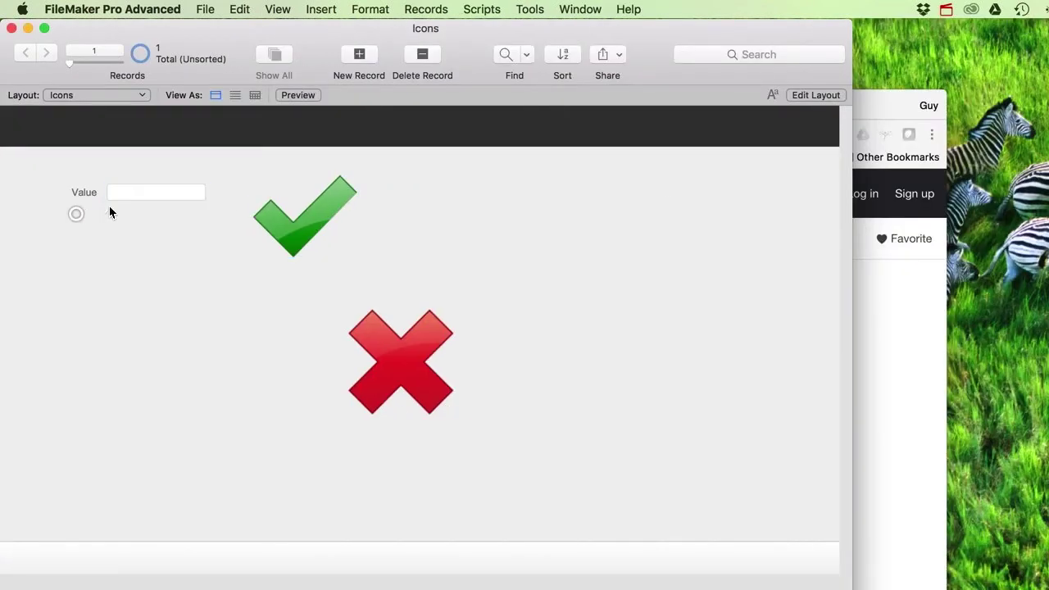
- In Layout mode, replace "and" with "or" in the green check's hide condition
left_click(815, 95)
left_click(324, 220)
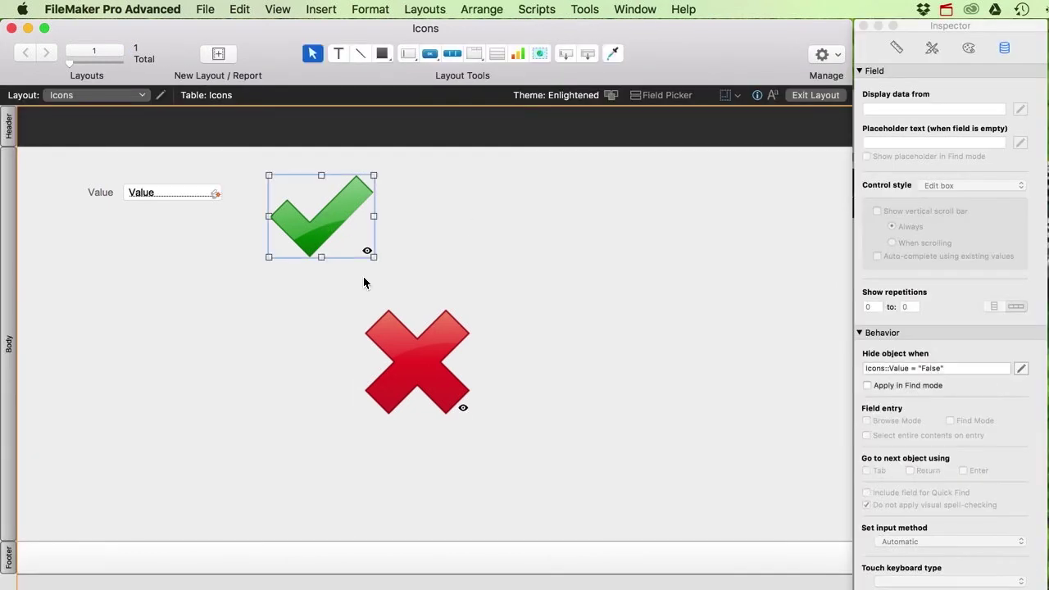
left_click(1021, 370)
left_click_drag(258, 171, 167, 164)
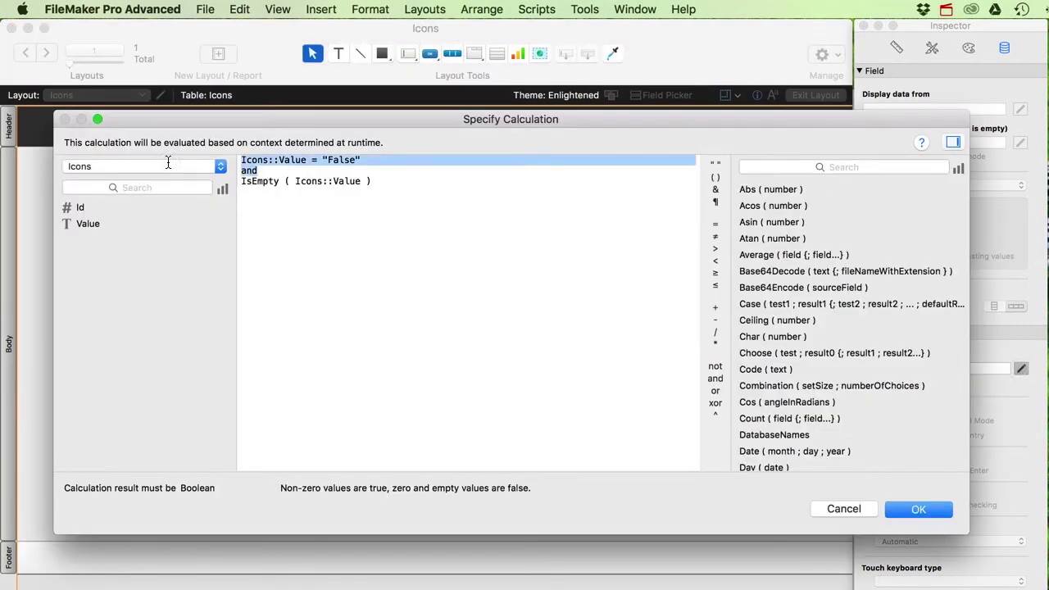
key("Right")
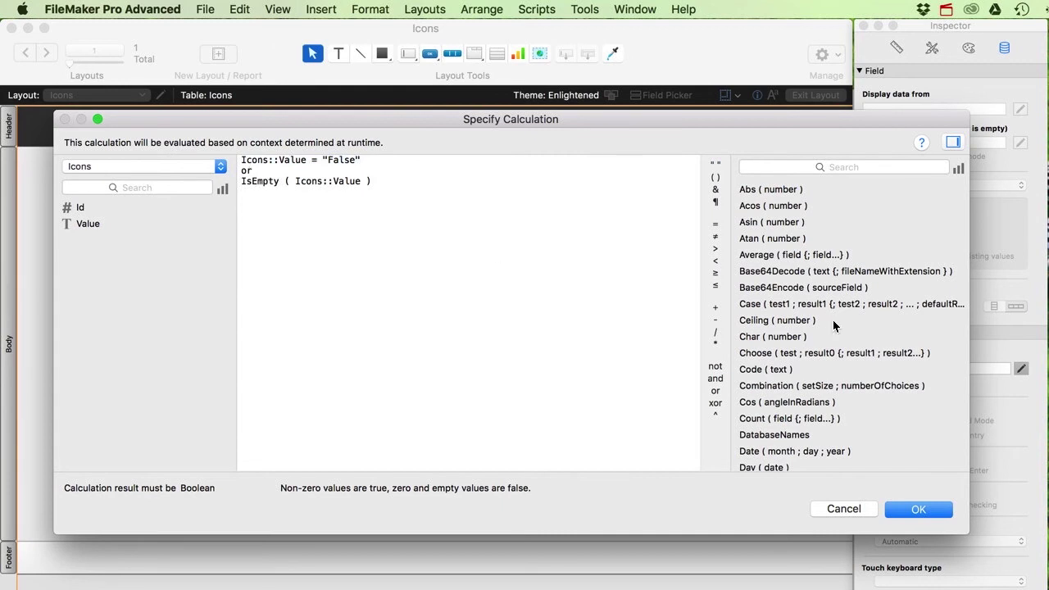
left_click(918, 510)
- Replace "and" with "or" in the red cross's hide condition
left_click(429, 370)
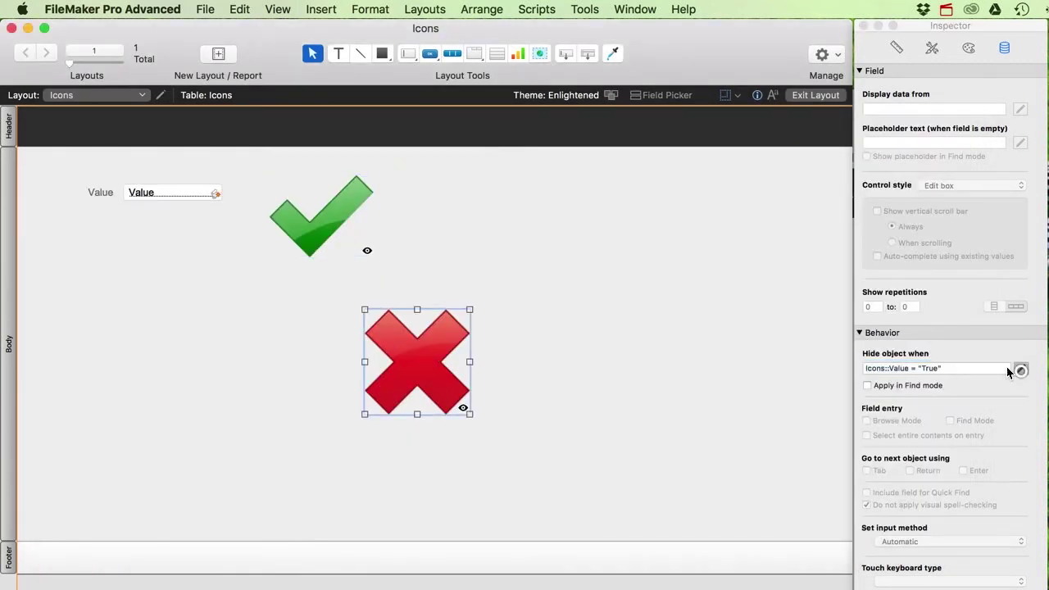
left_click(1020, 369)
left_click_drag(261, 171, 219, 168)
type("or")
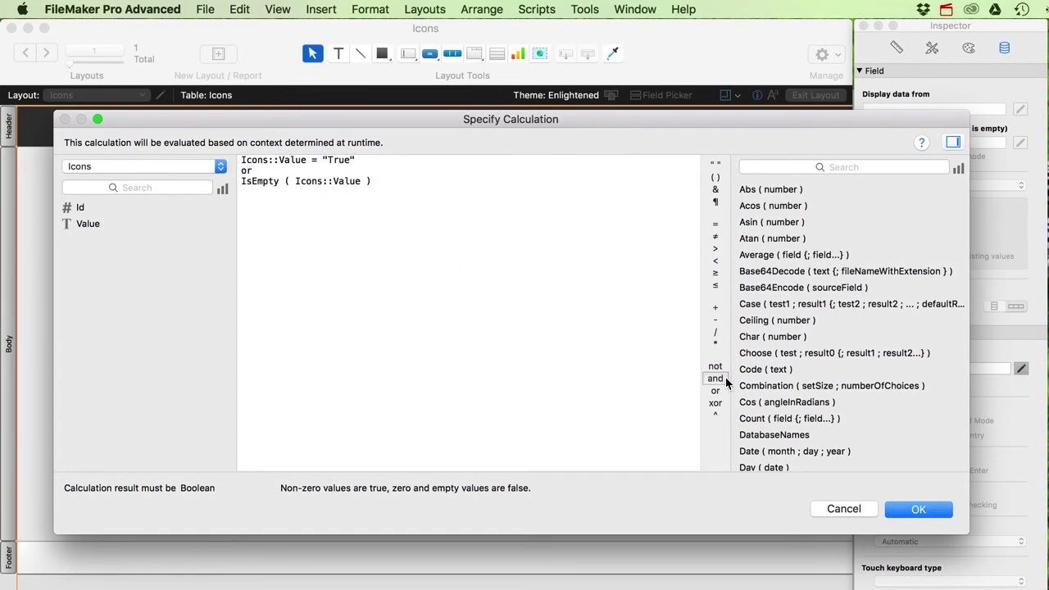
left_click(914, 508)
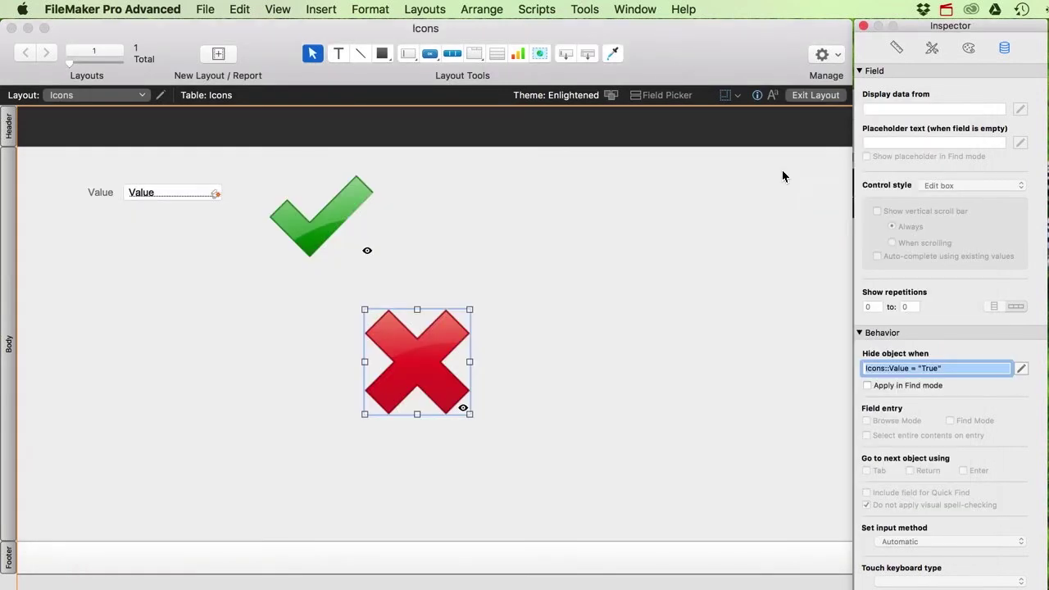
- Test the separated icons in Browse mode by setting Value to True and then to False
left_click(807, 96)
left_click(156, 192)
left_click(127, 211)
left_click(129, 197)
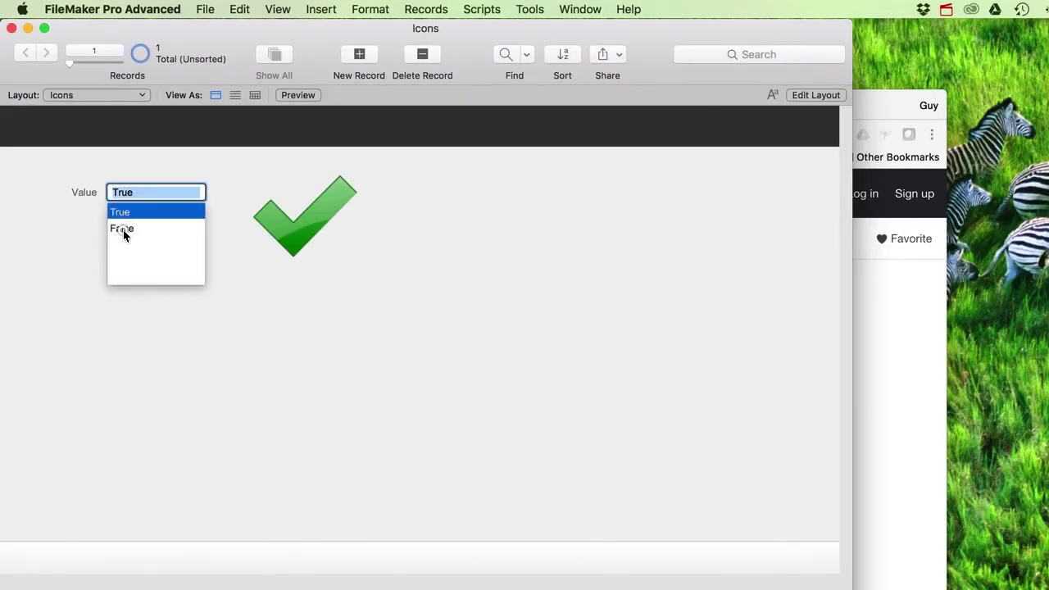
left_click(123, 229)
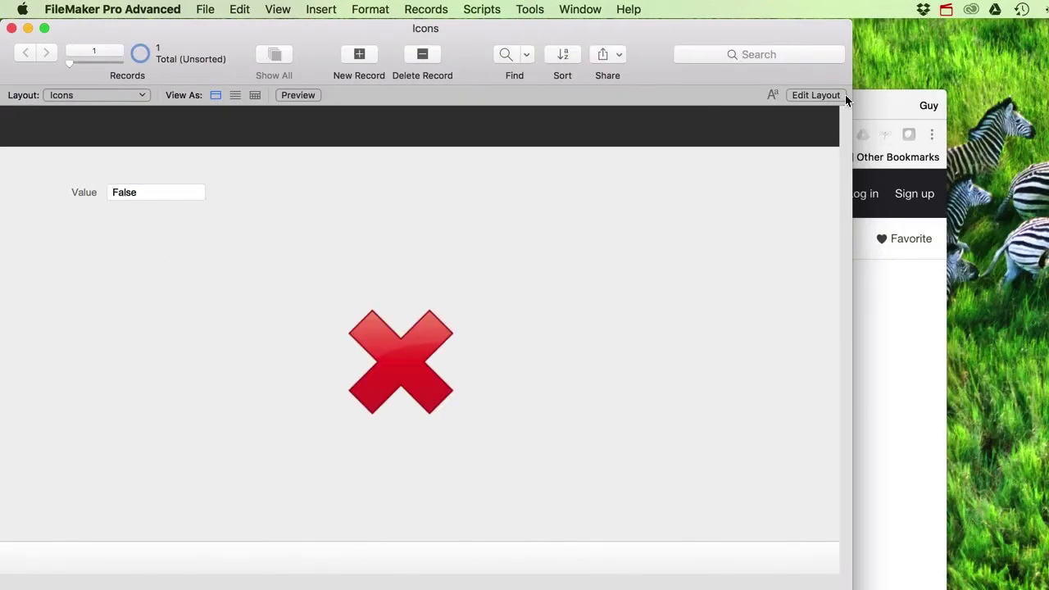
- In Layout mode, align the left and top edges of the check and cross so they overlap, then deselect them
left_click(820, 95)
left_click_drag(553, 373, 267, 170)
left_click(897, 48)
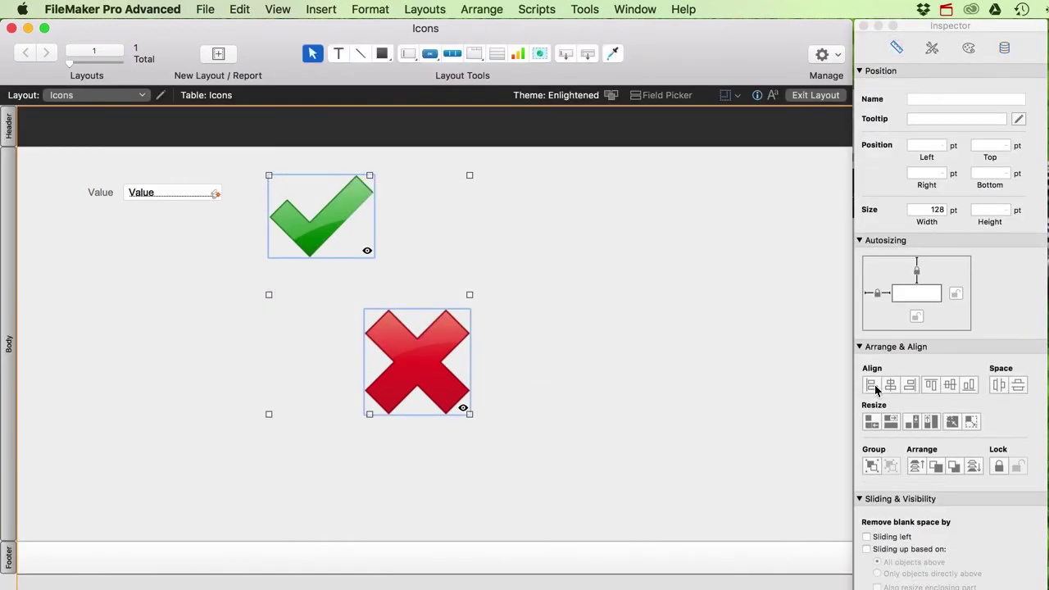
left_click(872, 385)
left_click(930, 384)
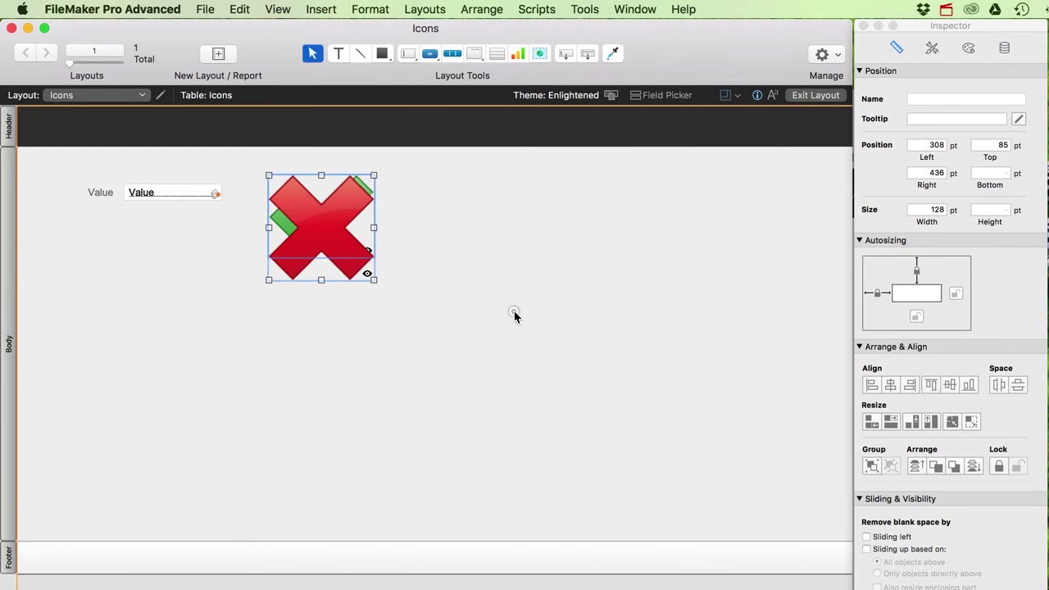
left_click(515, 317)
- Test the overlapping icons in Browse mode by switching Value to True and back to False
left_click(801, 104)
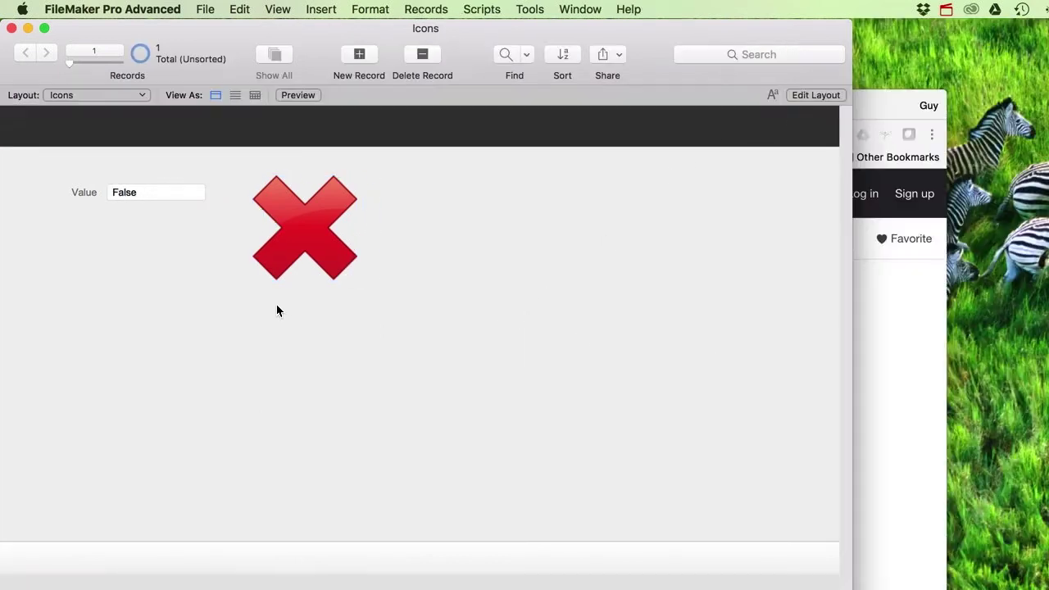
left_click(129, 190)
left_click(133, 212)
left_click(144, 194)
left_click(140, 229)
- Return to Layout mode and review the red cross's hide condition, leaving the cross deselected
left_click(802, 95)
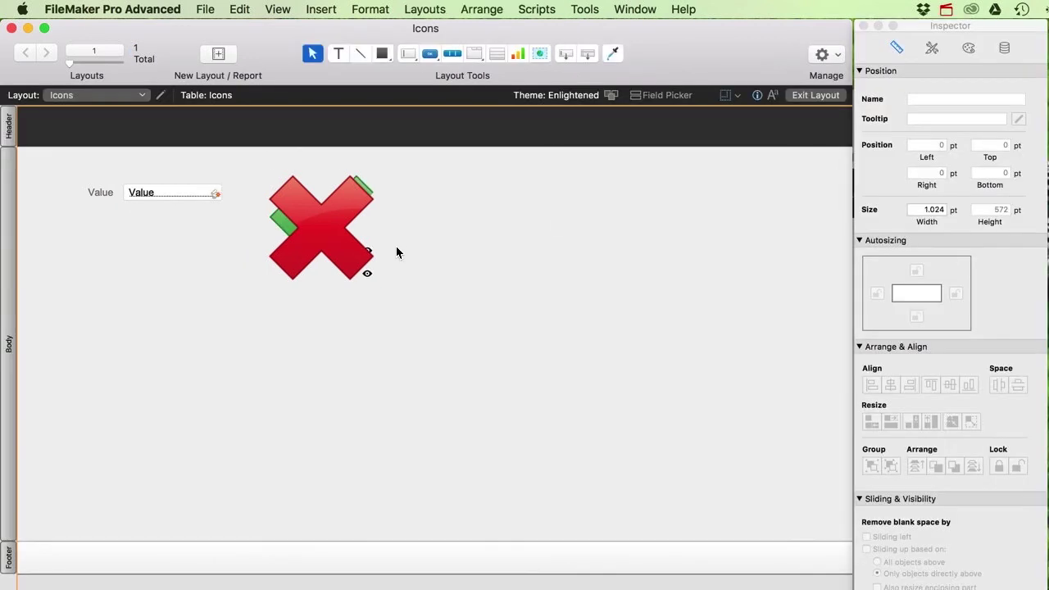
left_click(325, 226)
left_click(1004, 48)
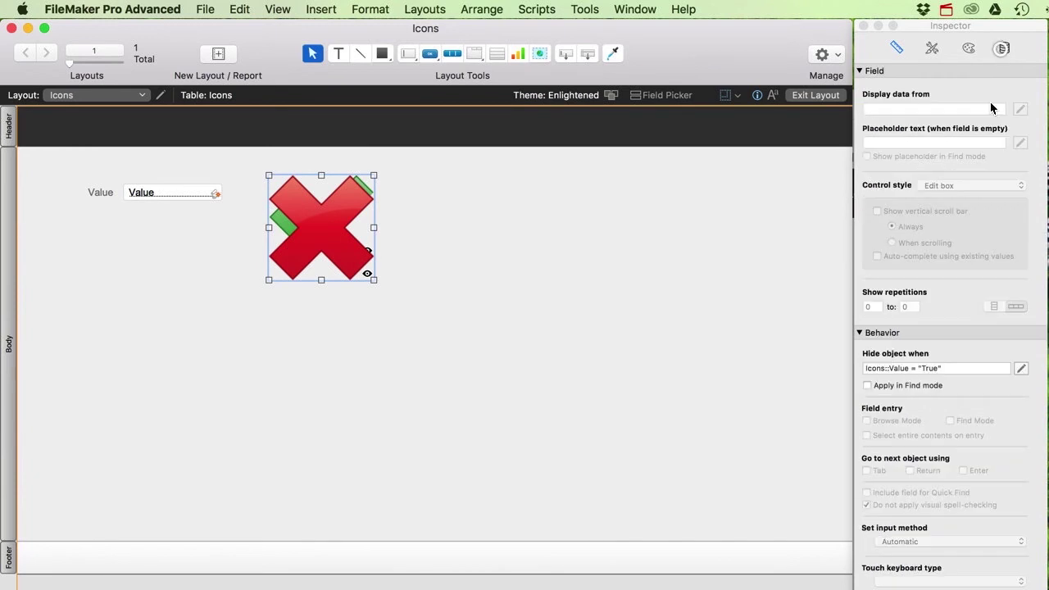
left_click(955, 369)
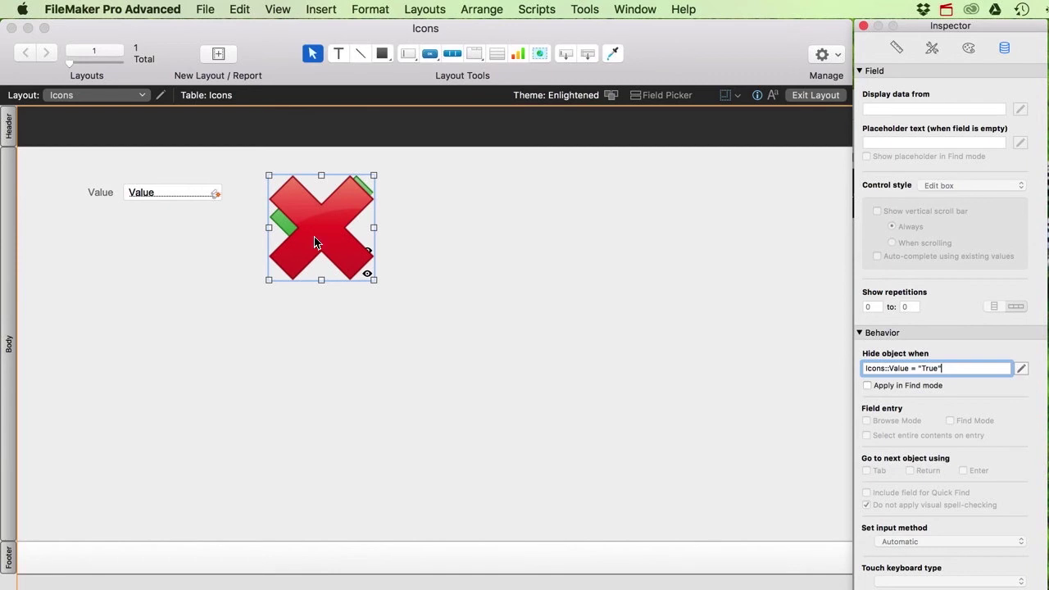
left_click(299, 331)
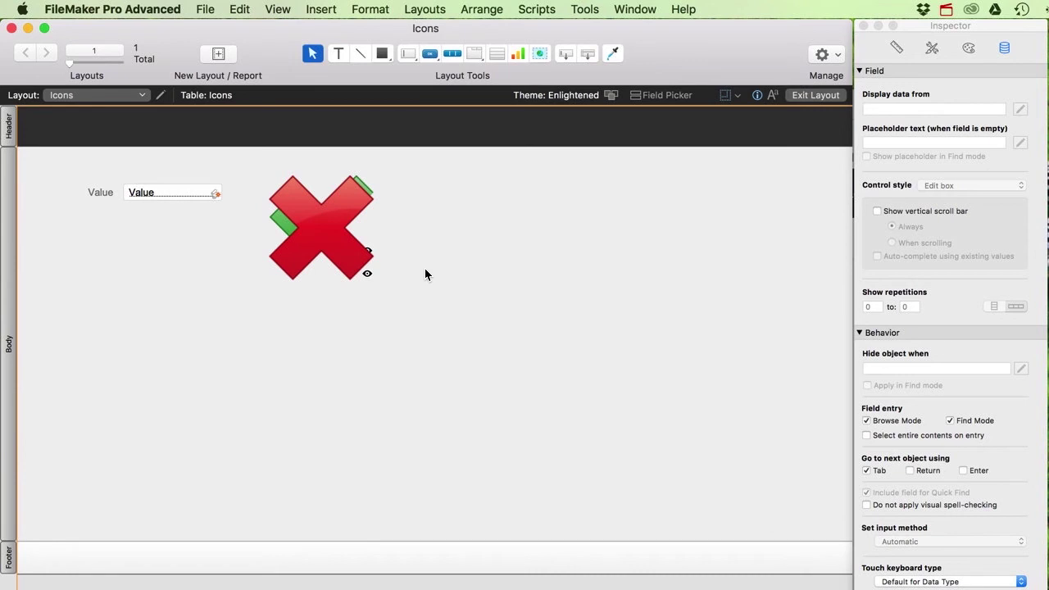
- Open the database definition and rename the Icons table as Value
key("super+shift+d")
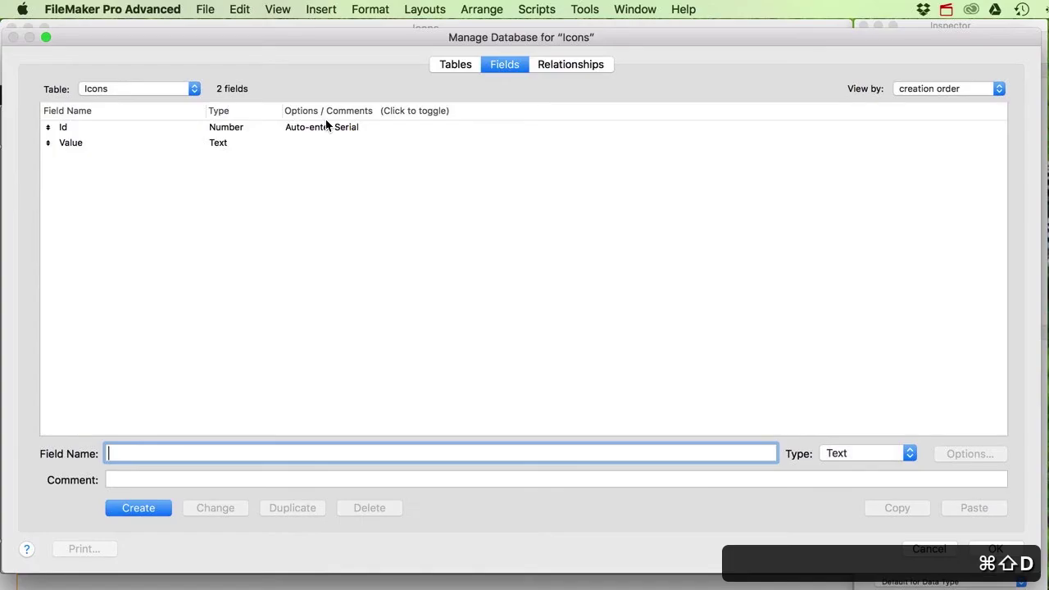
left_click(456, 64)
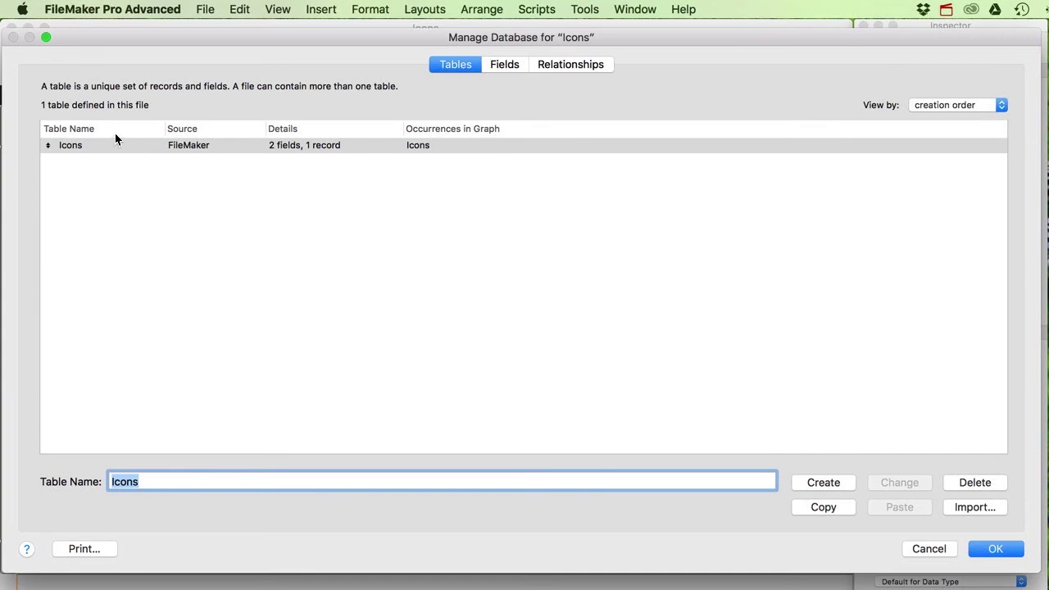
left_click(68, 145)
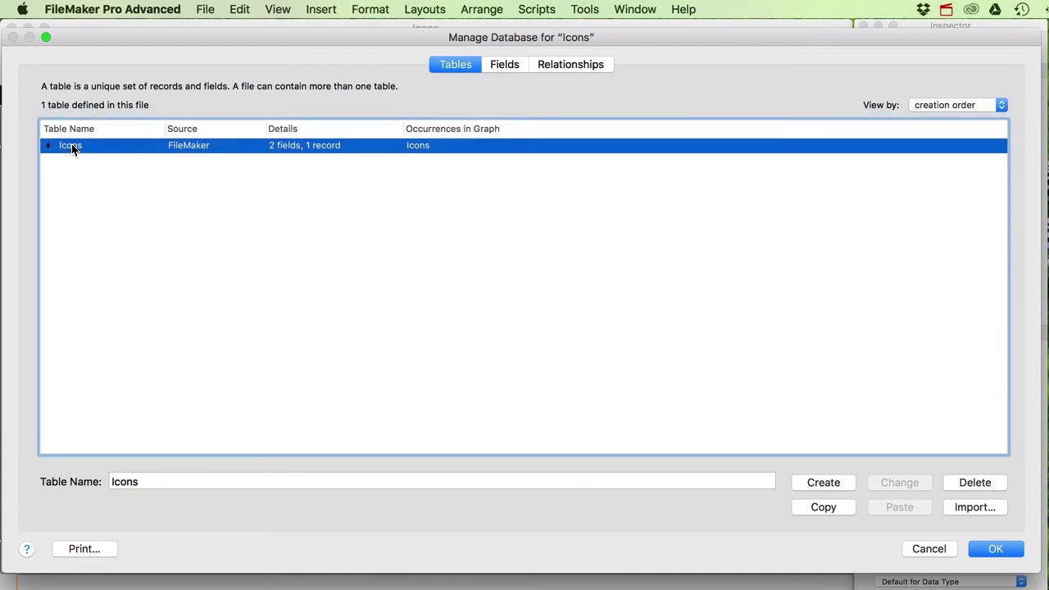
left_click(169, 483)
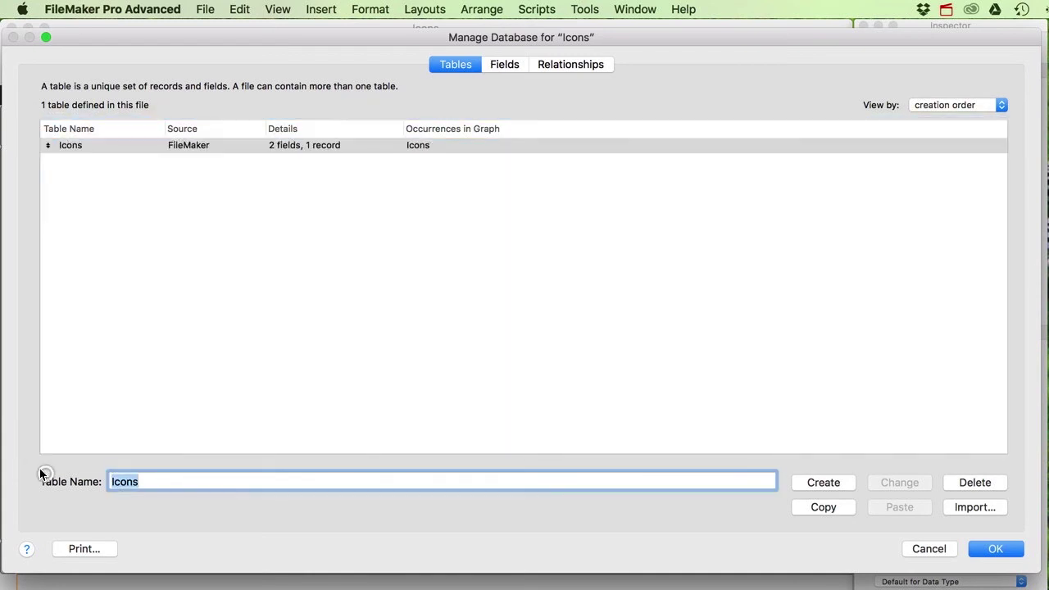
type("Value")
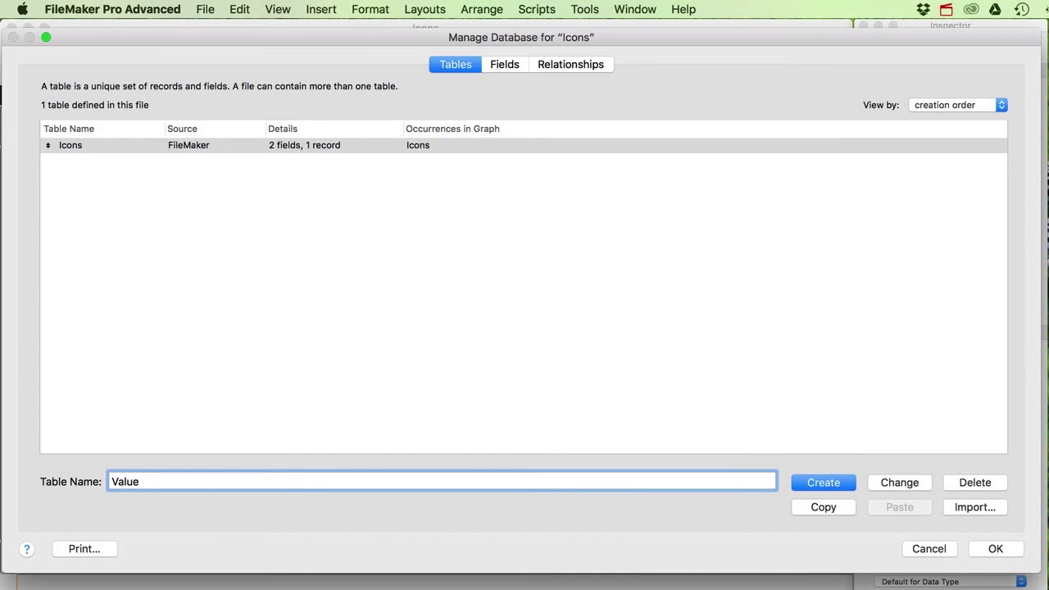
left_click(897, 483)
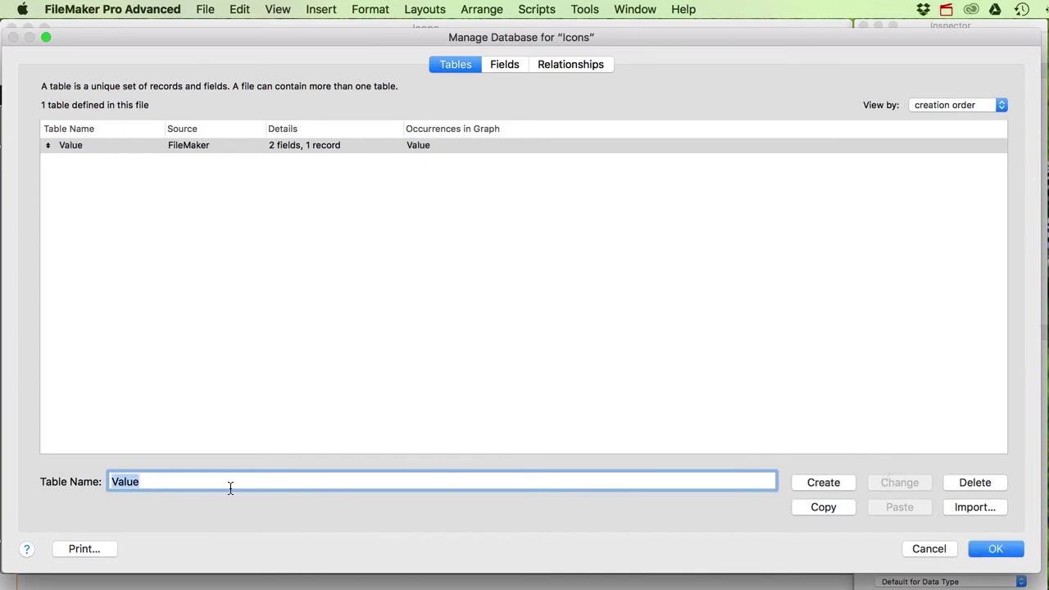
- Create a second table named Icons and add a number field named Id to it
key("BackSpace")
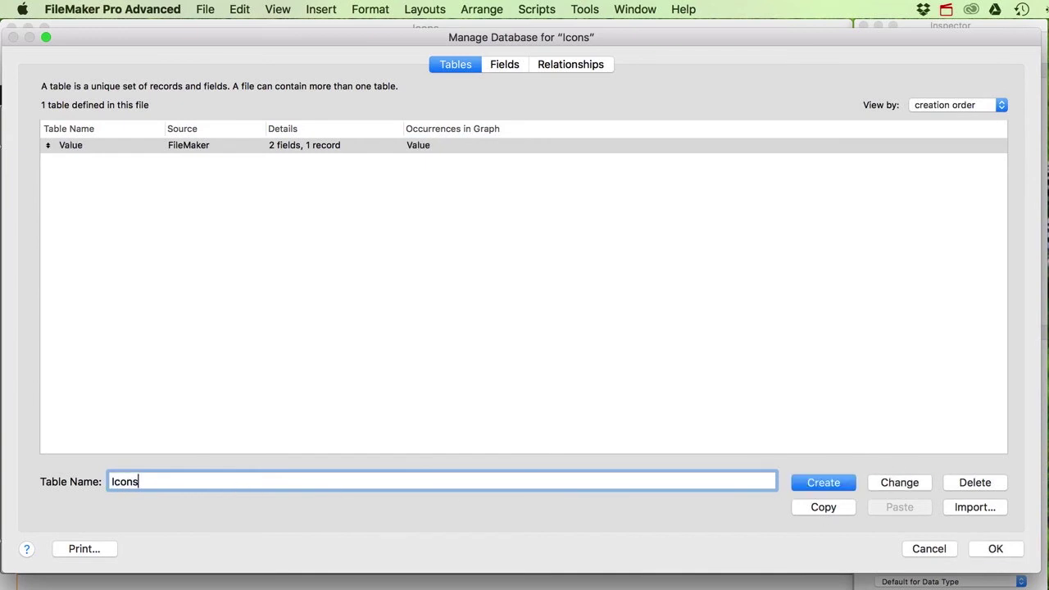
key("Return")
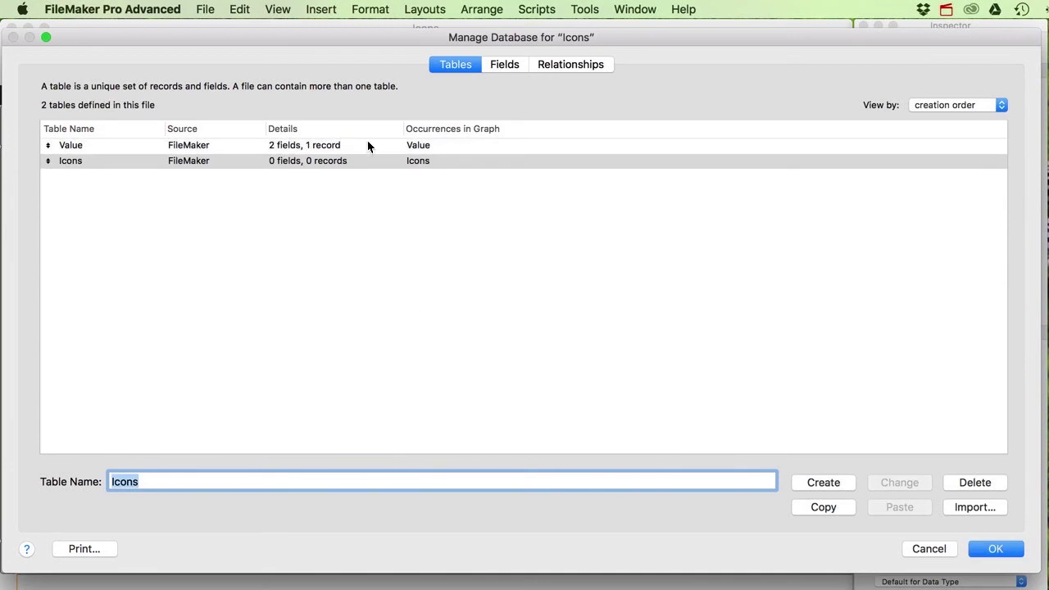
left_click(96, 164)
double_click(96, 164)
type("Id")
key("super+n")
key("Return")
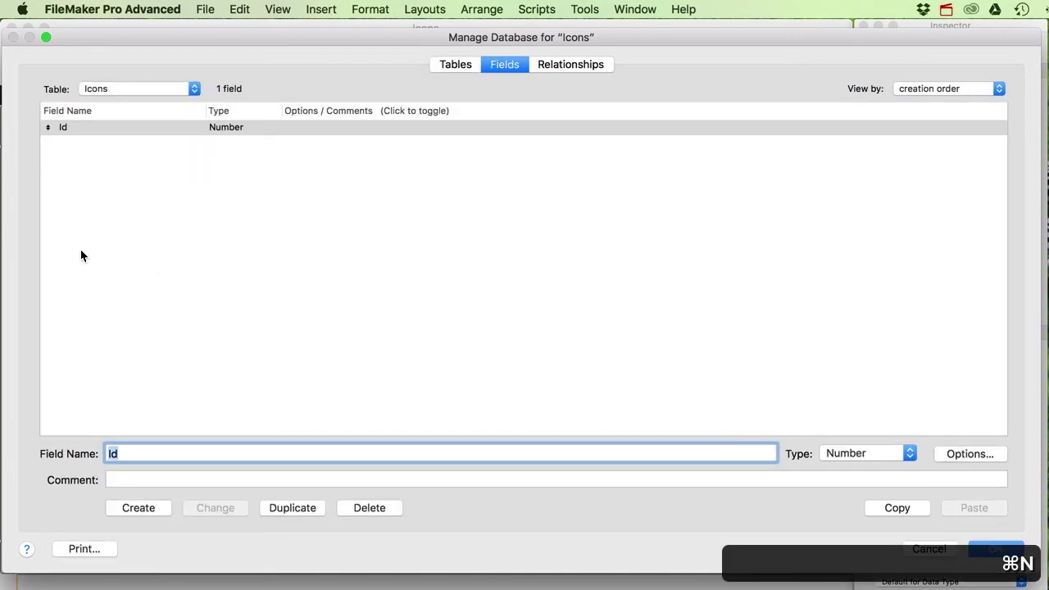
- Set the new Id field to auto-enter a serial number
left_click(110, 127)
double_click(110, 127)
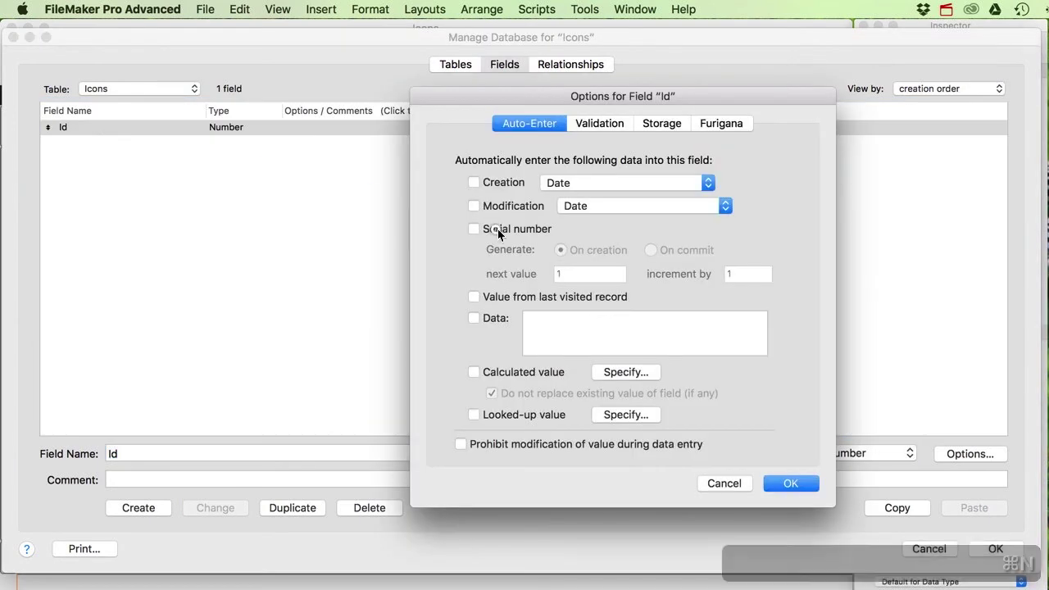
left_click(494, 230)
left_click(787, 483)
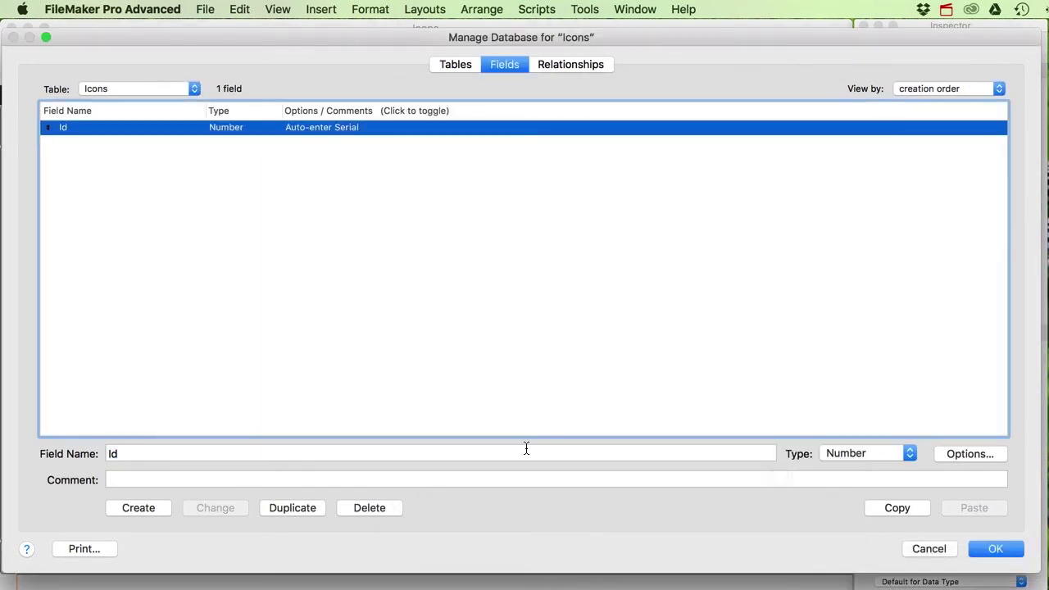
- Add a text field named Value to the Icons table
double_click(132, 456)
type("Value")
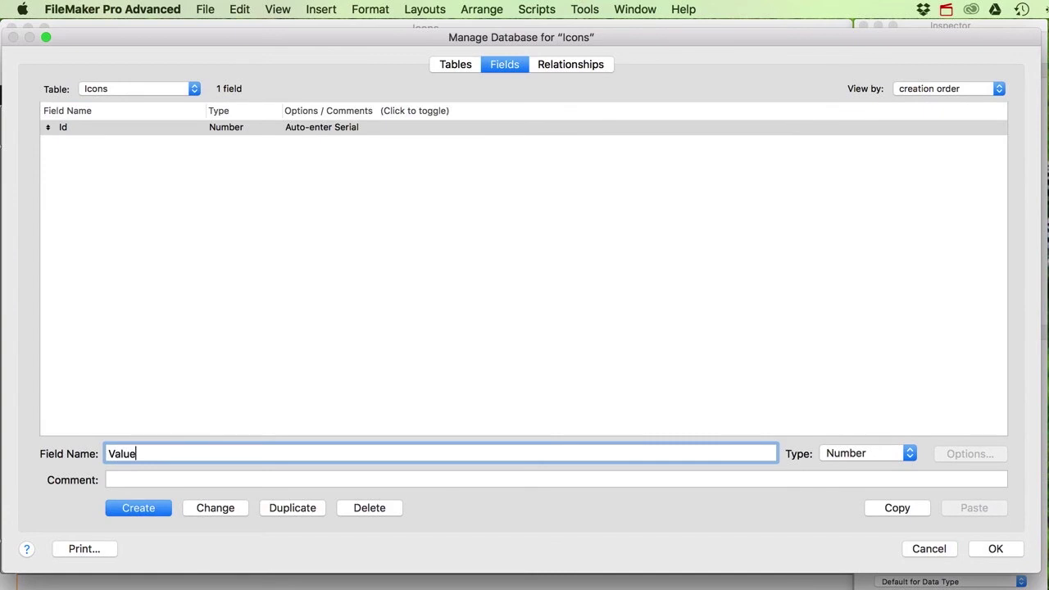
key("super+t")
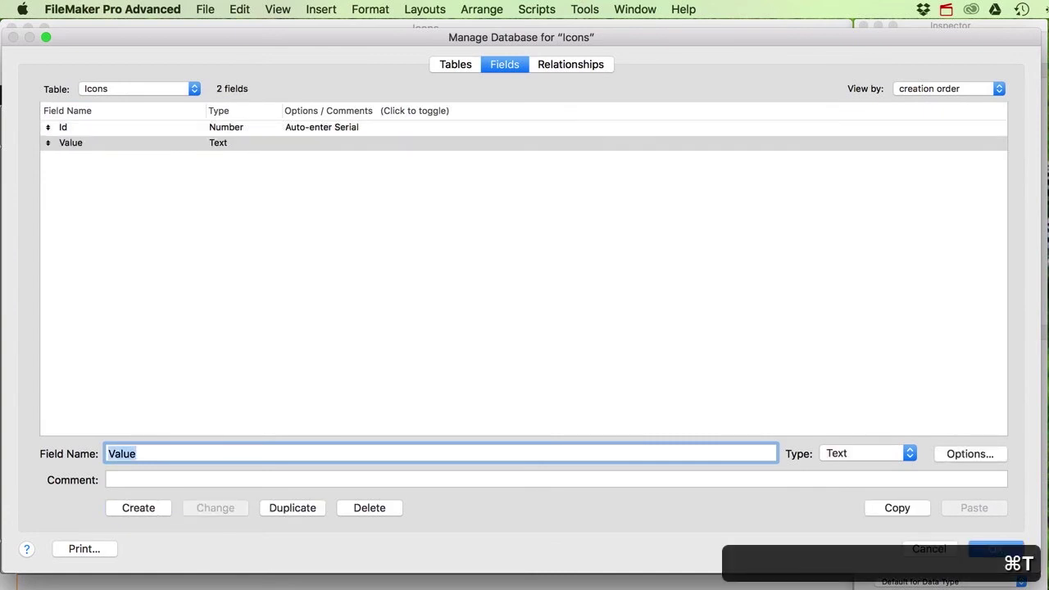
- Add a container field named Icon to the Icons table and save the database definition
type("Icon")
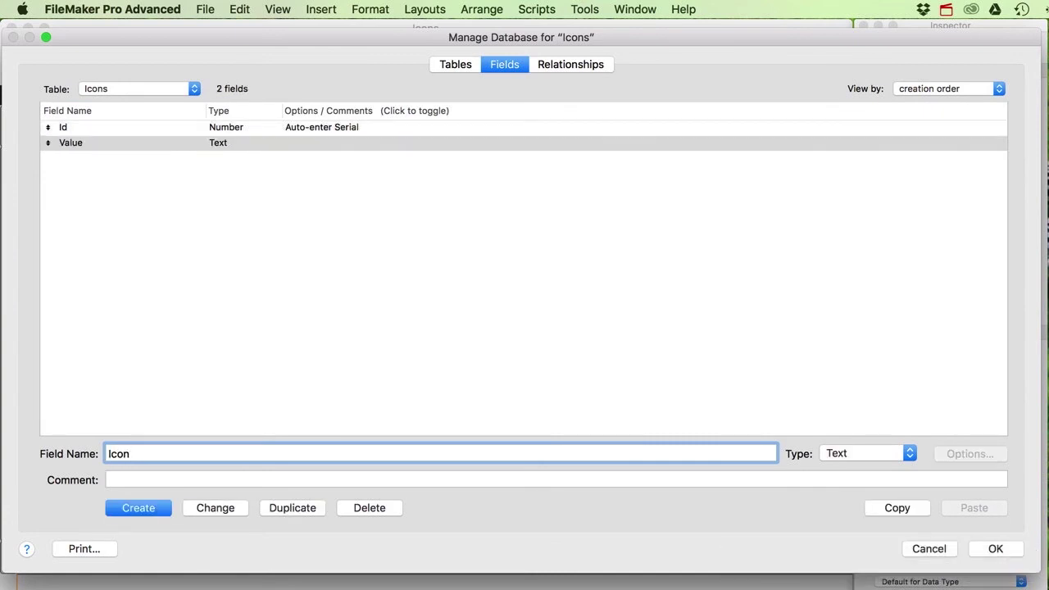
key("super+c")
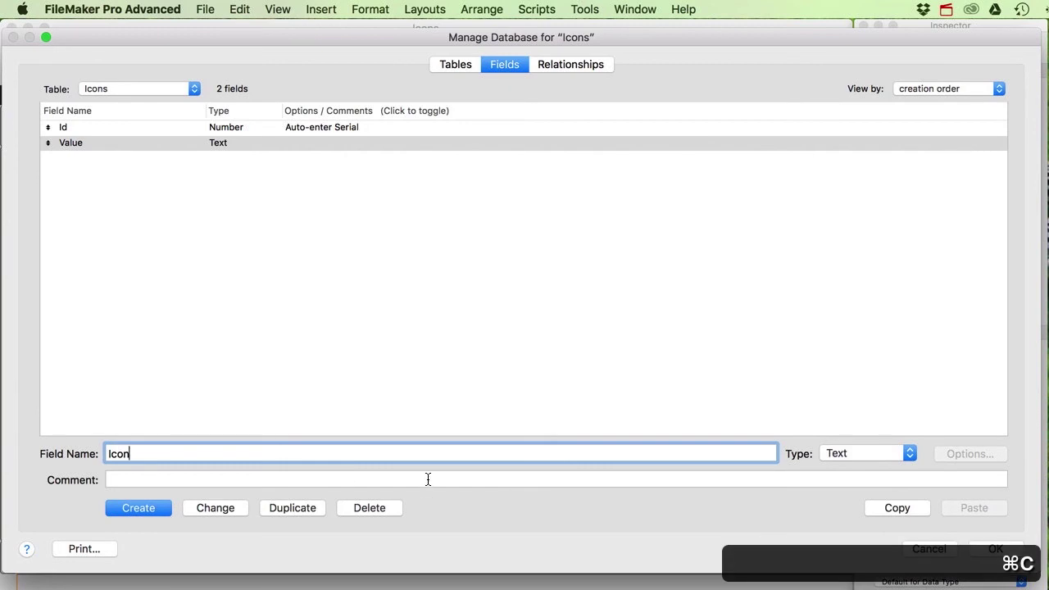
left_click(855, 453)
left_click(902, 525)
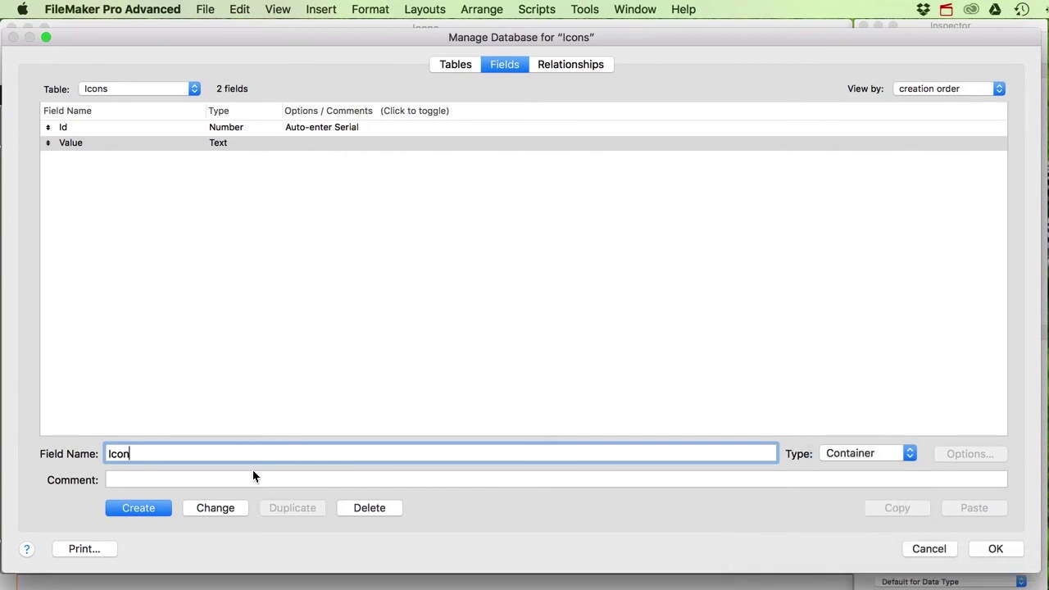
left_click(139, 509)
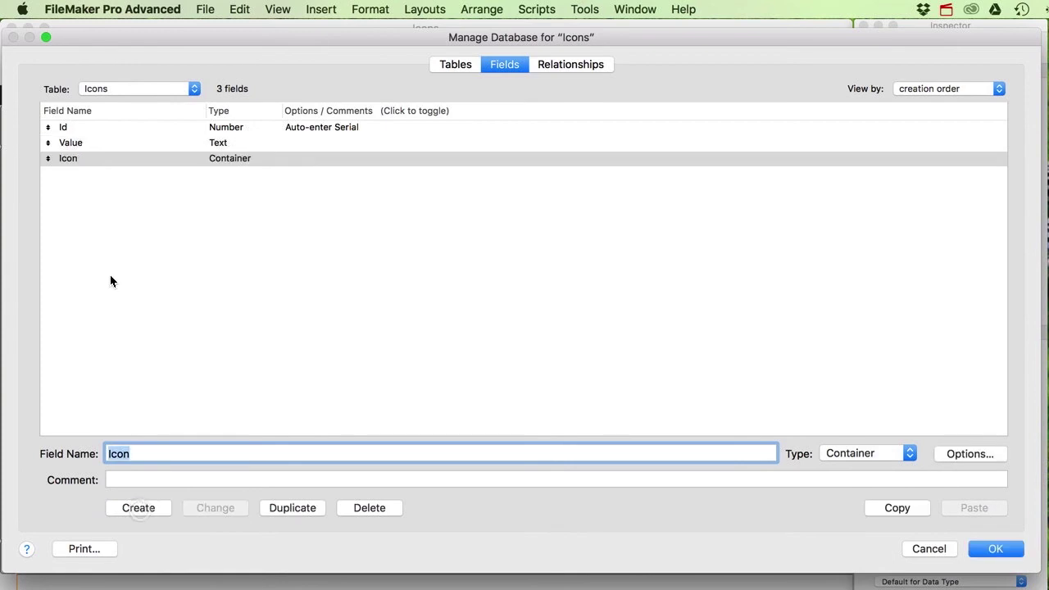
left_click(68, 129)
left_click(70, 143)
left_click(75, 158)
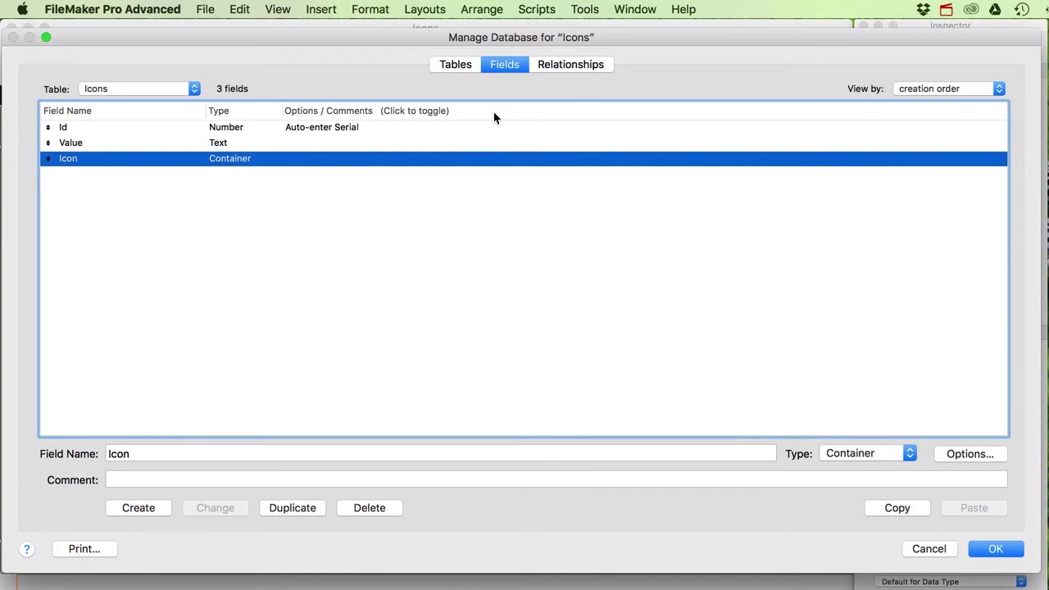
left_click(1001, 551)
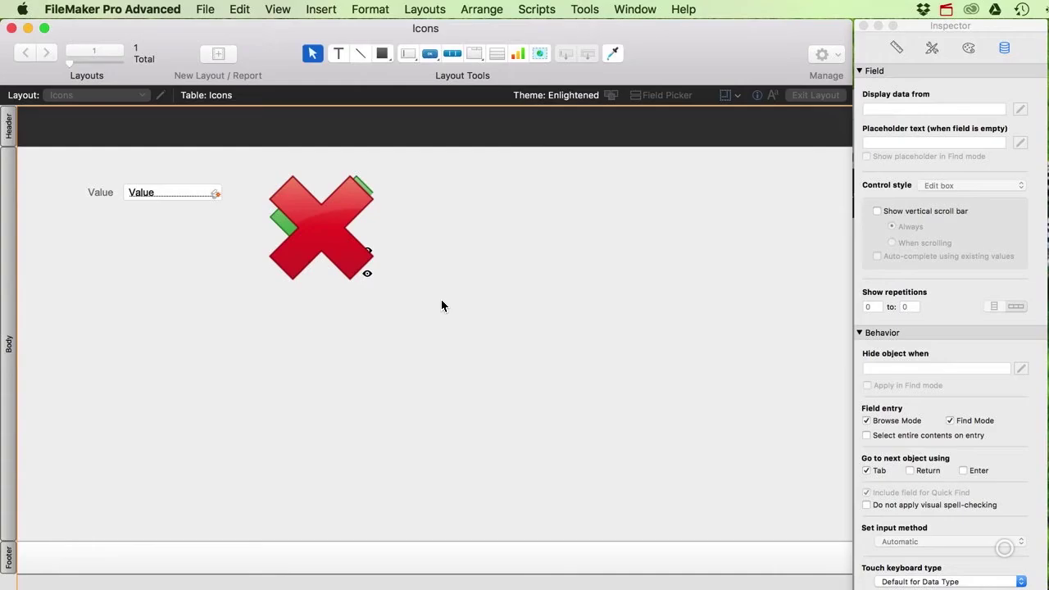
- Switch to the Icons layout and leave Layout mode for Browse mode
left_click(92, 96)
left_click(83, 110)
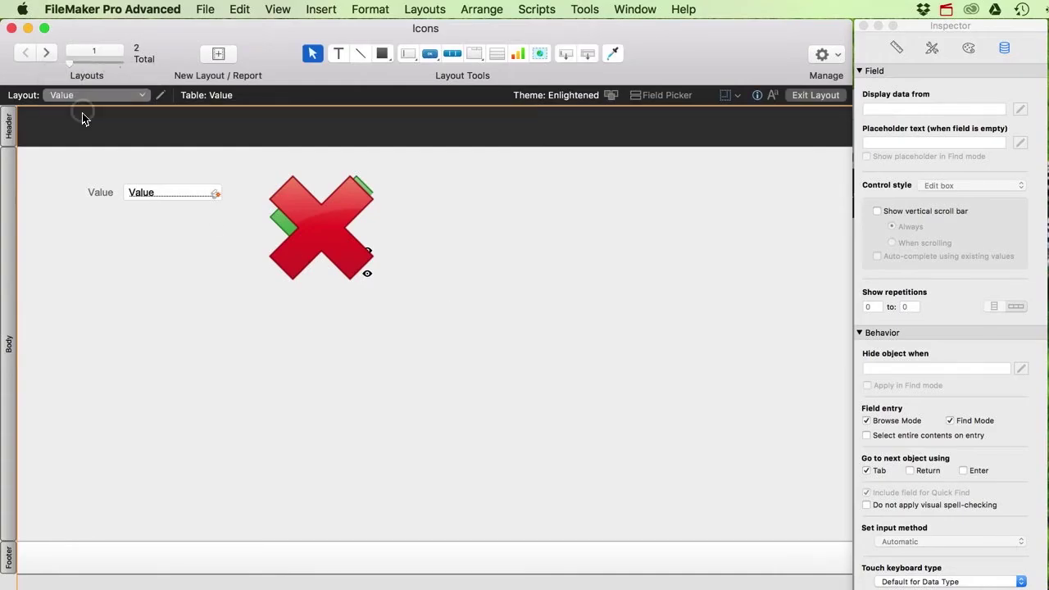
left_click(822, 95)
- Create an Icons record with the Value True and insert the picture Check.png into its Icon field
left_click(349, 53)
left_click(140, 175)
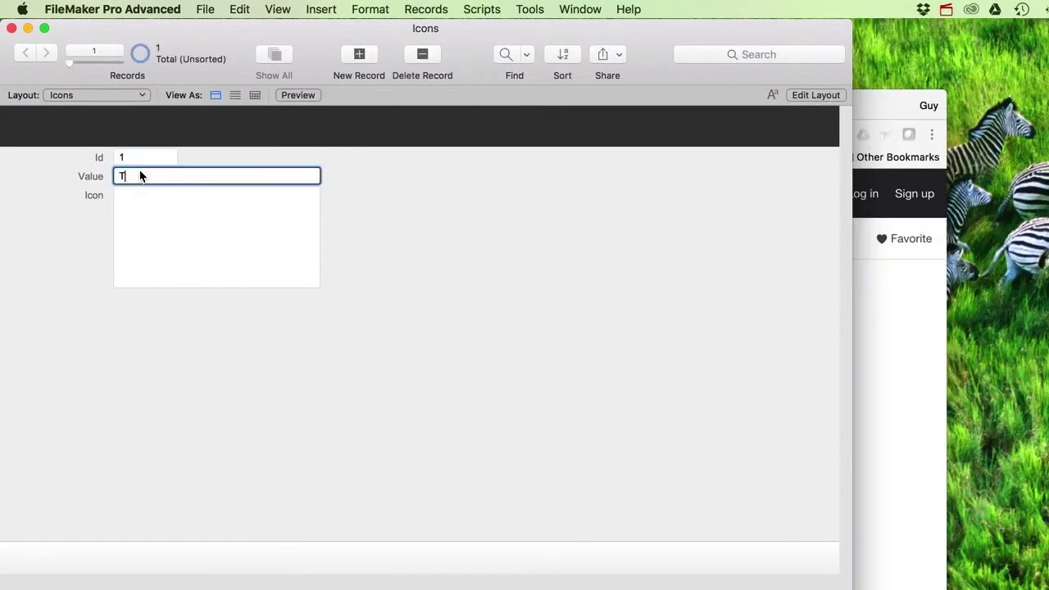
key("Tab")
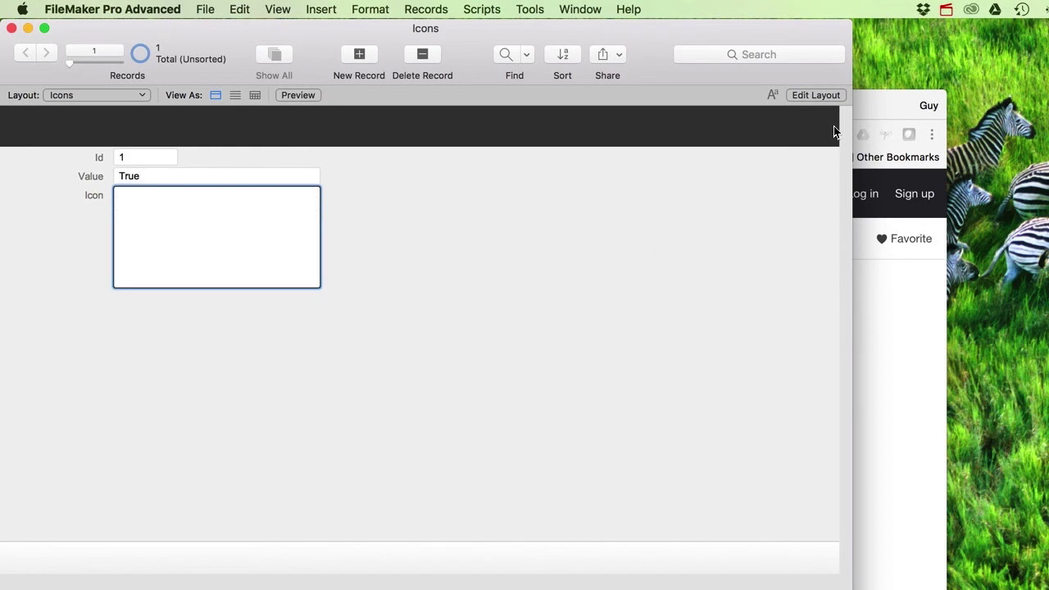
right_click(229, 236)
left_click(276, 300)
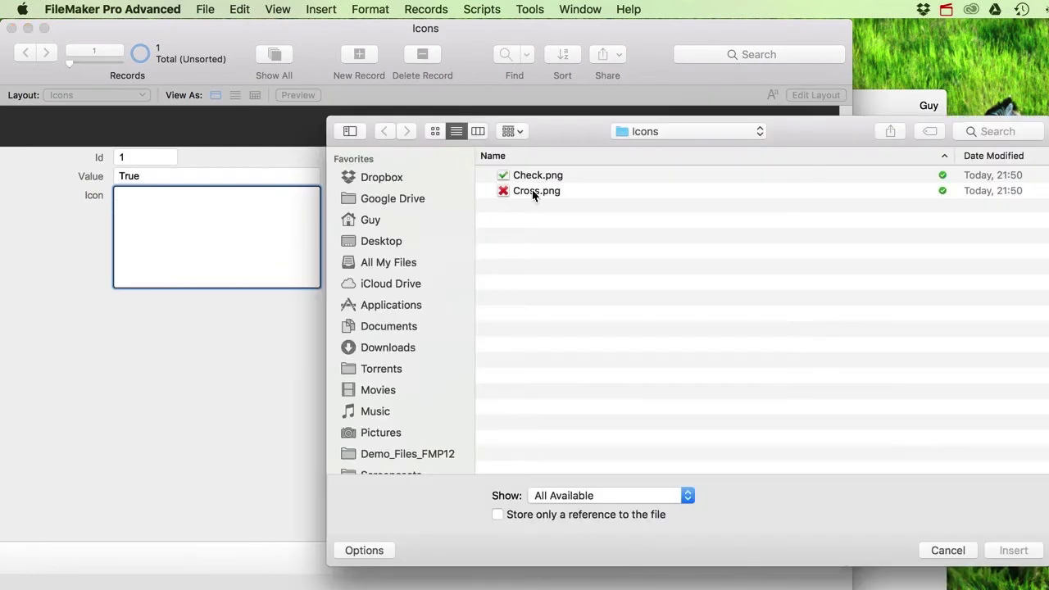
double_click(543, 174)
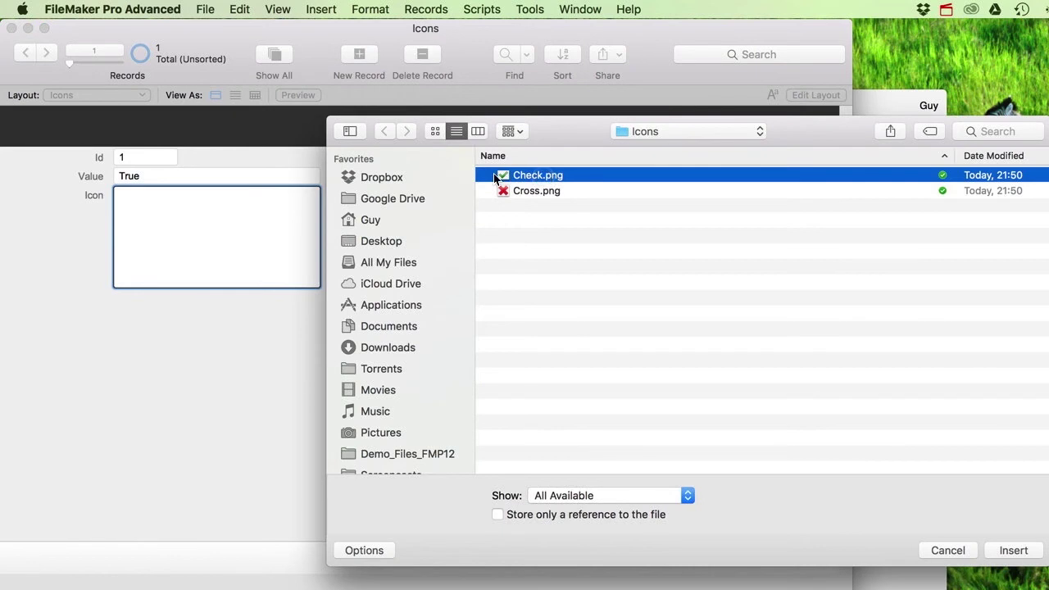
- Create another Icons record with the Value False and insert the picture Cross.png into its Icon field
left_click(359, 56)
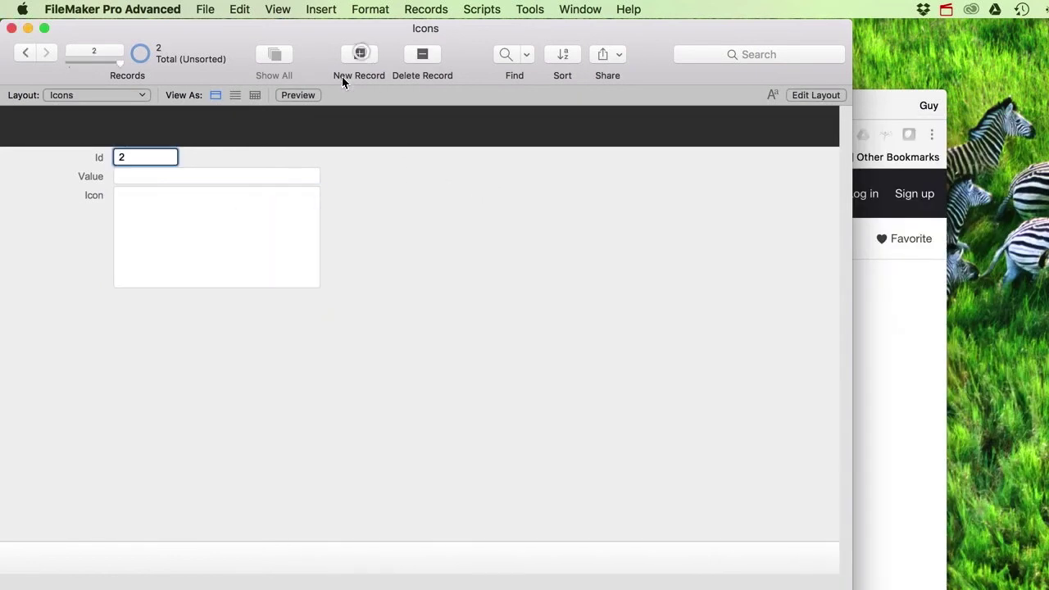
left_click(170, 175)
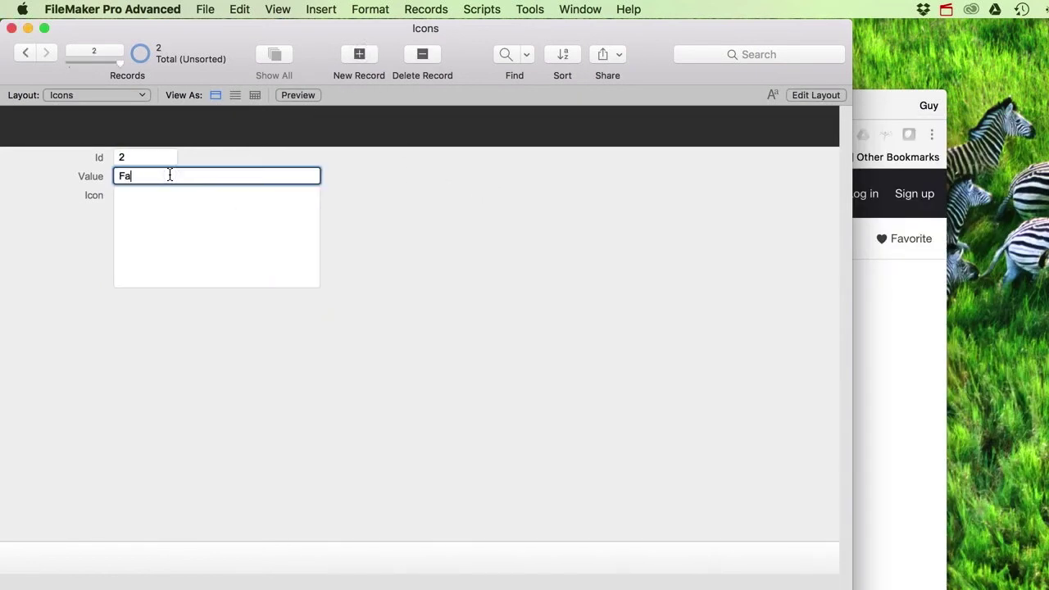
left_click(175, 206)
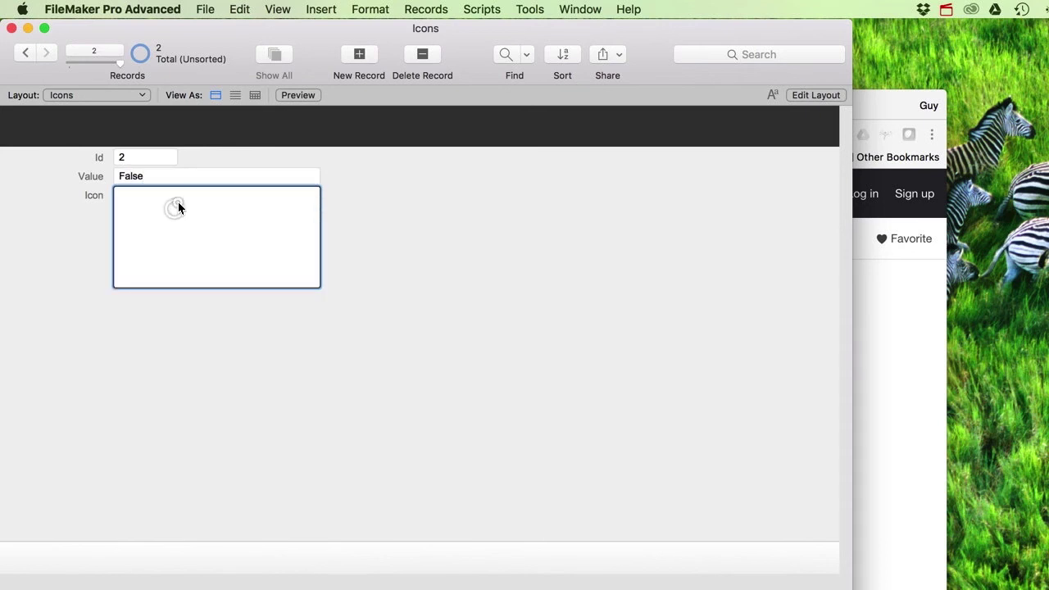
right_click(176, 206)
double_click(254, 265)
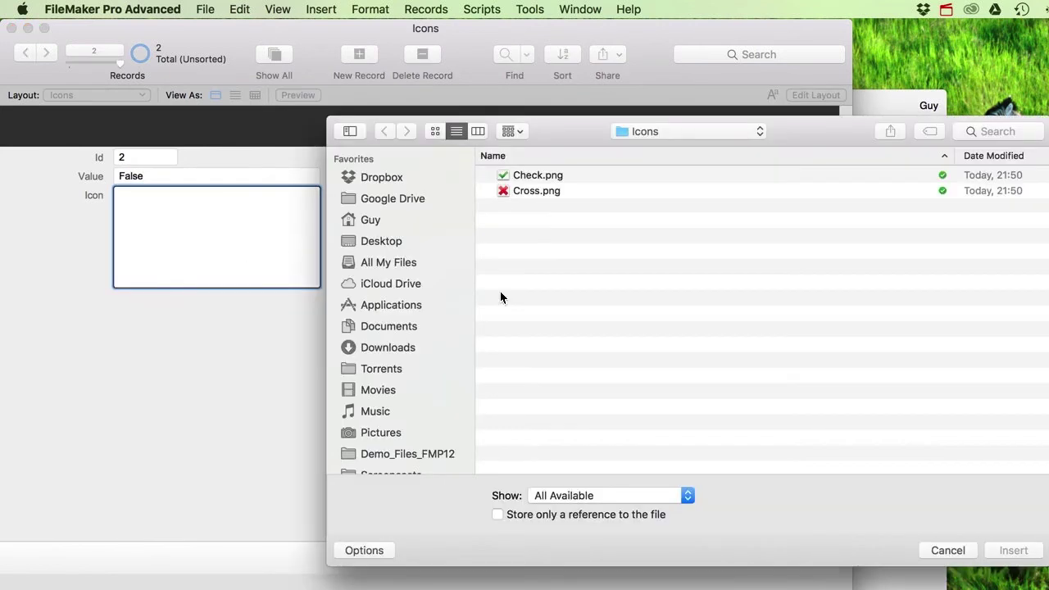
double_click(547, 192)
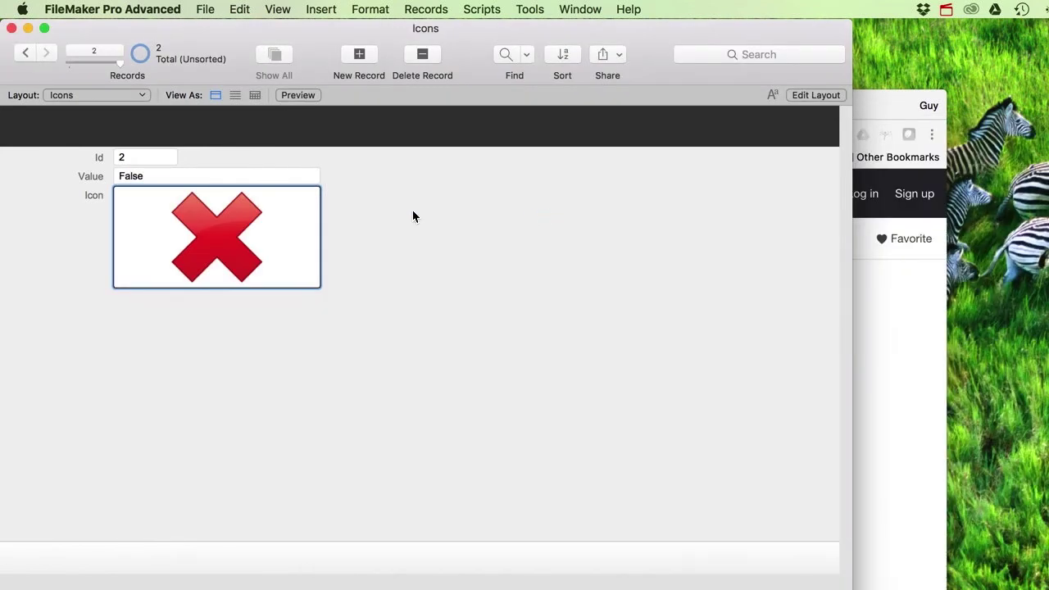
- Switch to Chrome, search Iconfinder for "smiley" and open the yellow winking emoticon with its tongue out
left_click(870, 105)
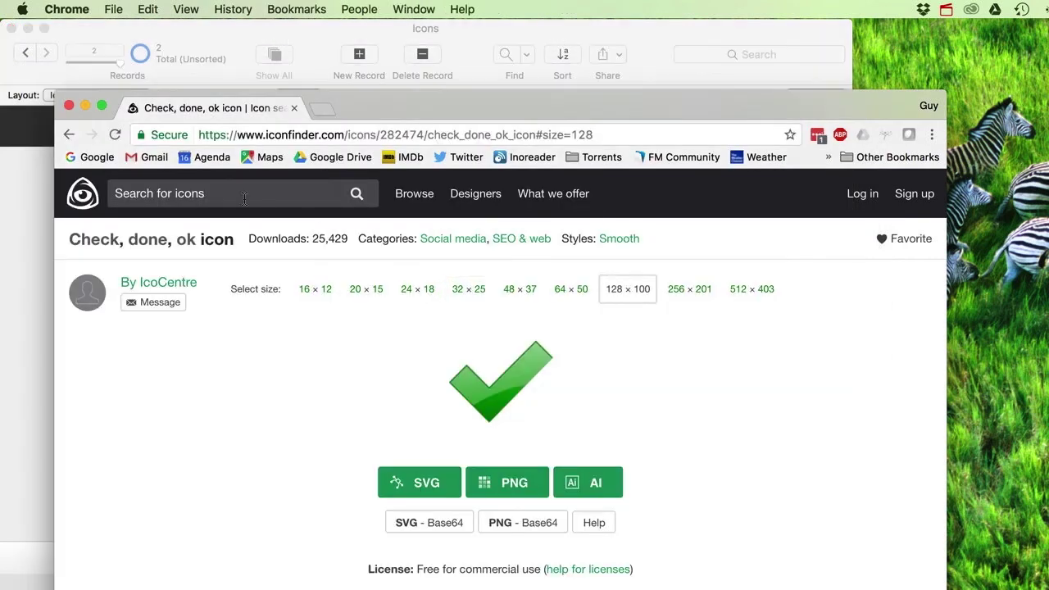
left_click(219, 191)
type("smiley")
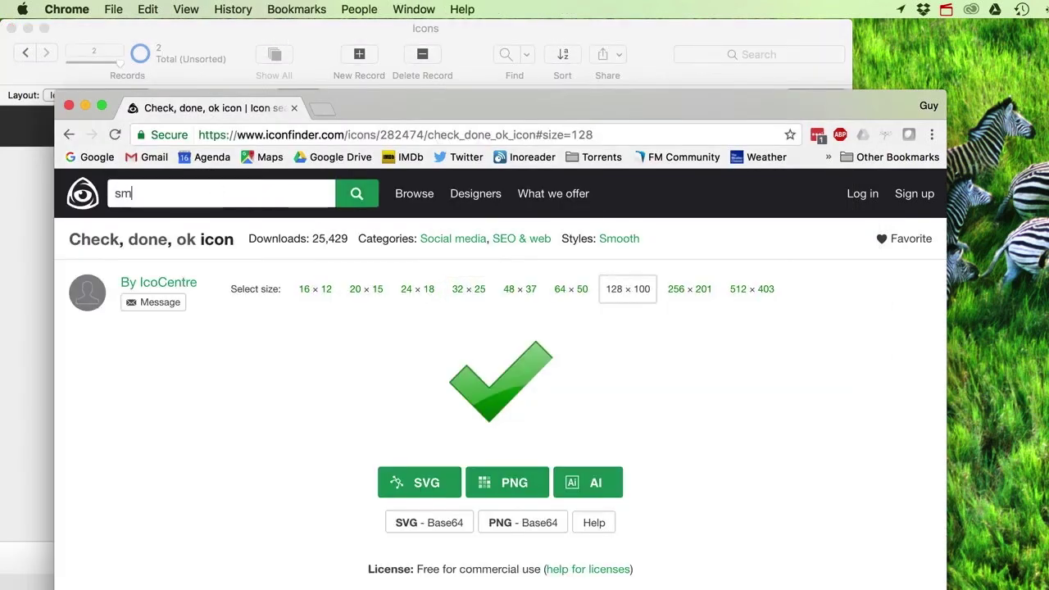
key("Return")
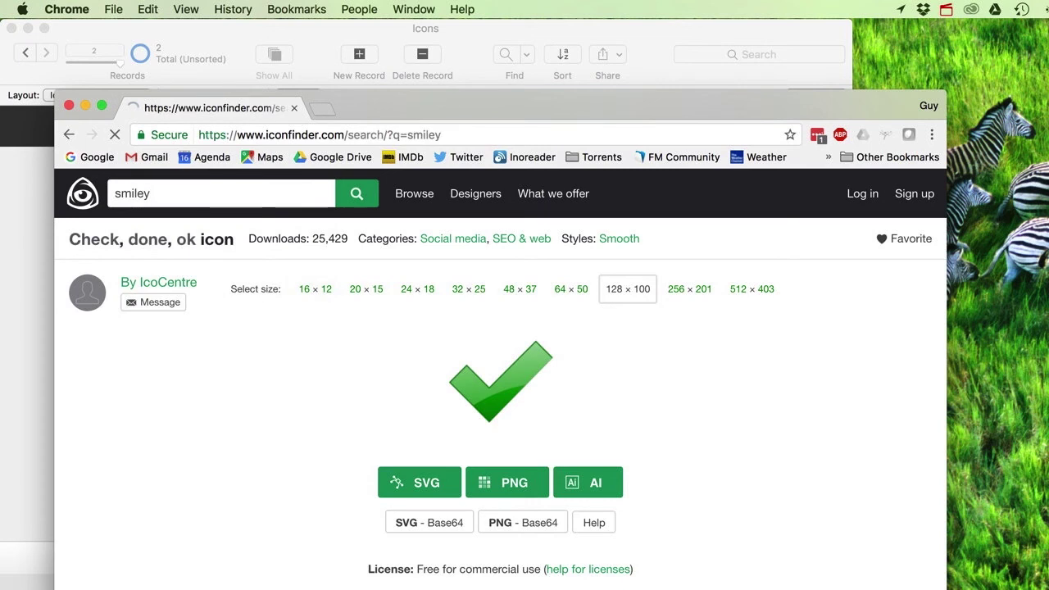
scroll(582, 399, "down", 5)
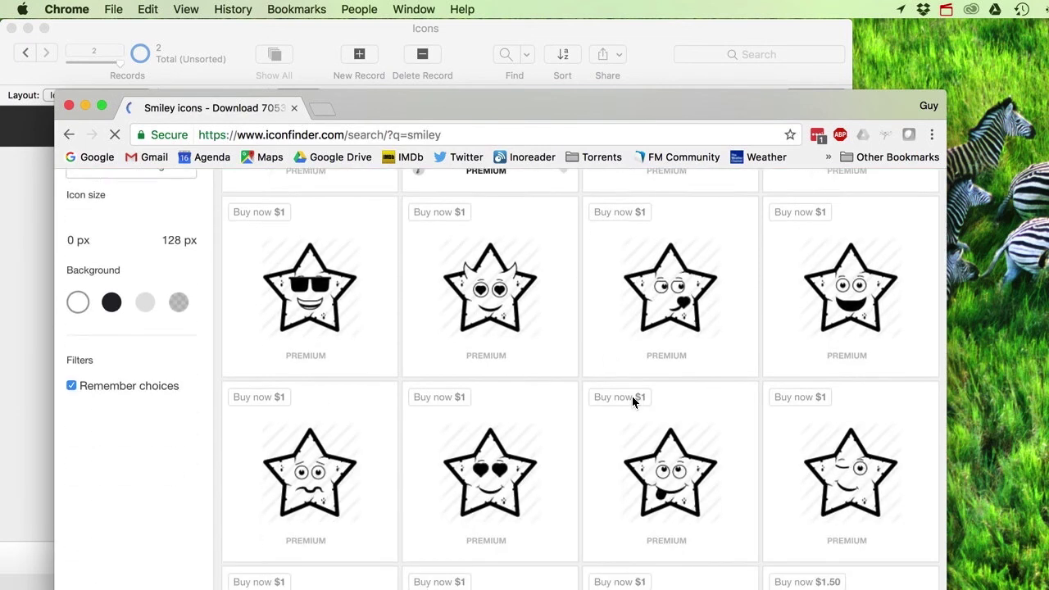
scroll(733, 410, "down", 10)
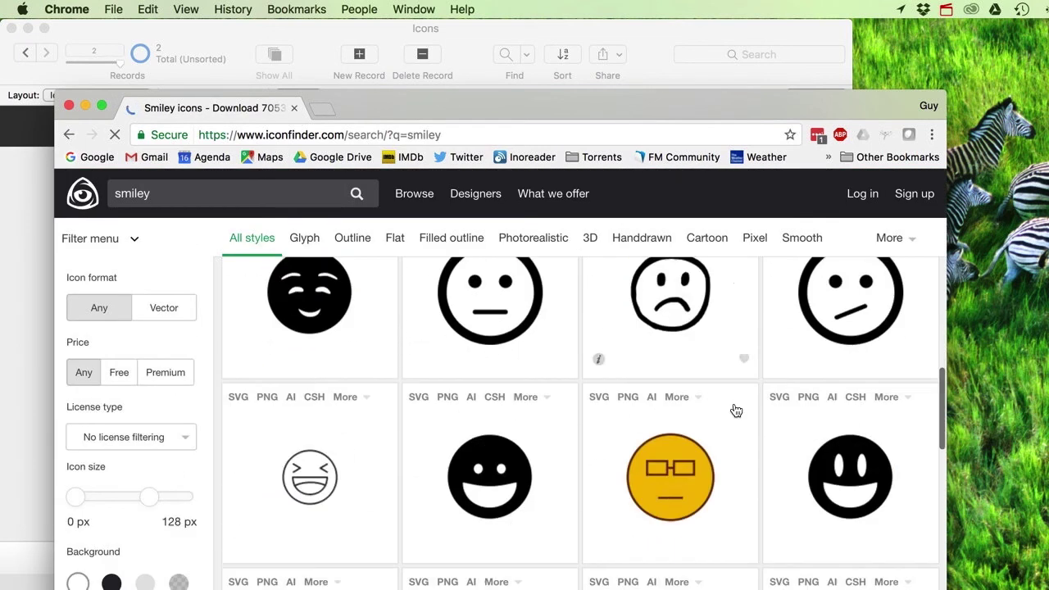
scroll(736, 410, "down", 2)
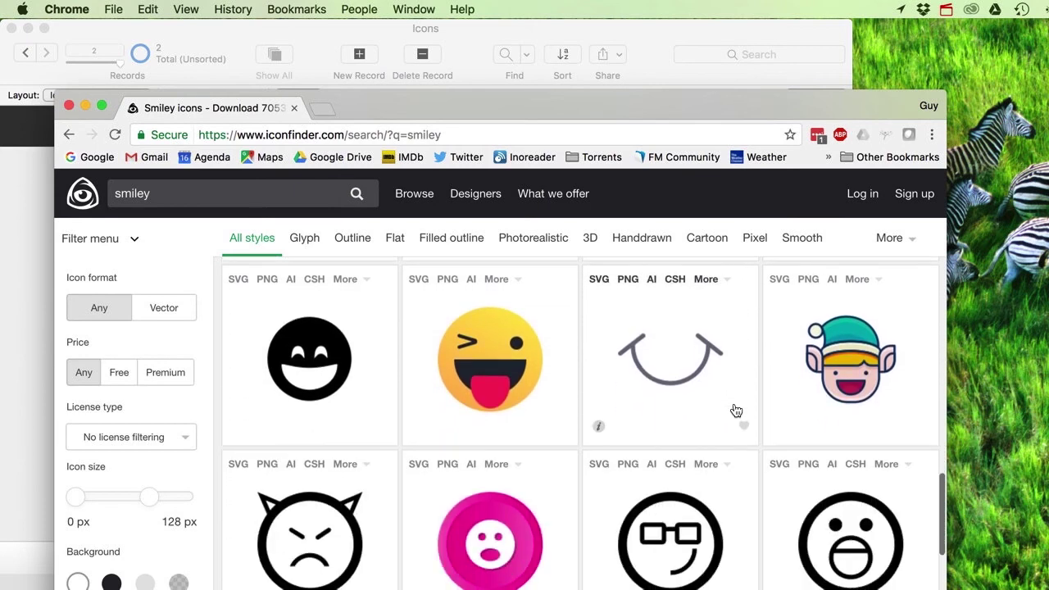
left_click(490, 380)
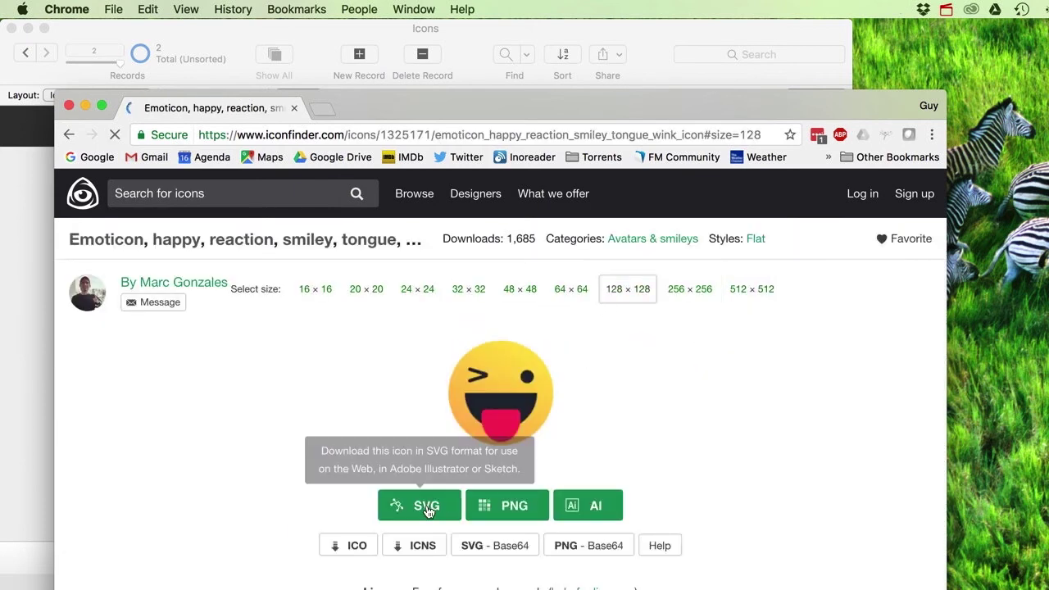
- Start downloading the emoticon as a PNG and choose the Icons folder inside Demo_Files_FMP12 > 28 - Icons as its destination
left_click(515, 507)
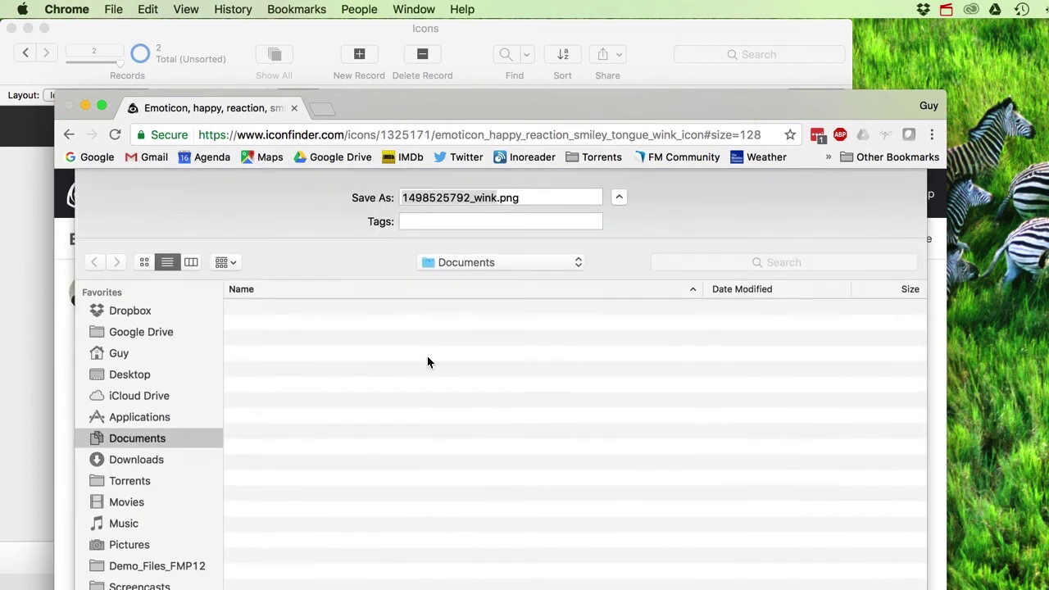
scroll(155, 480, "down", 3)
left_click(156, 477)
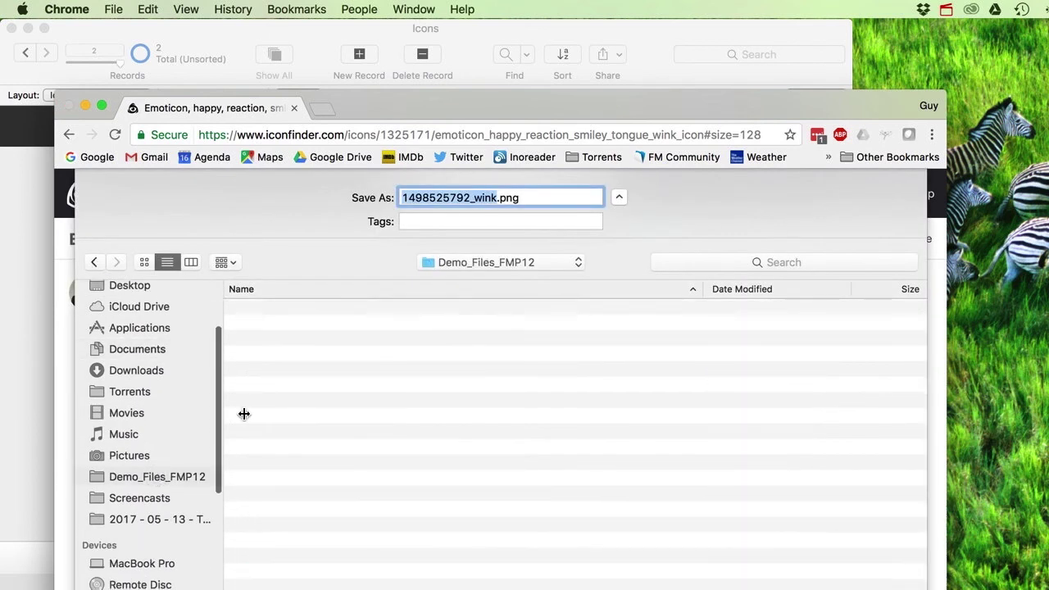
scroll(311, 395, "down", 5)
scroll(311, 395, "down", 3)
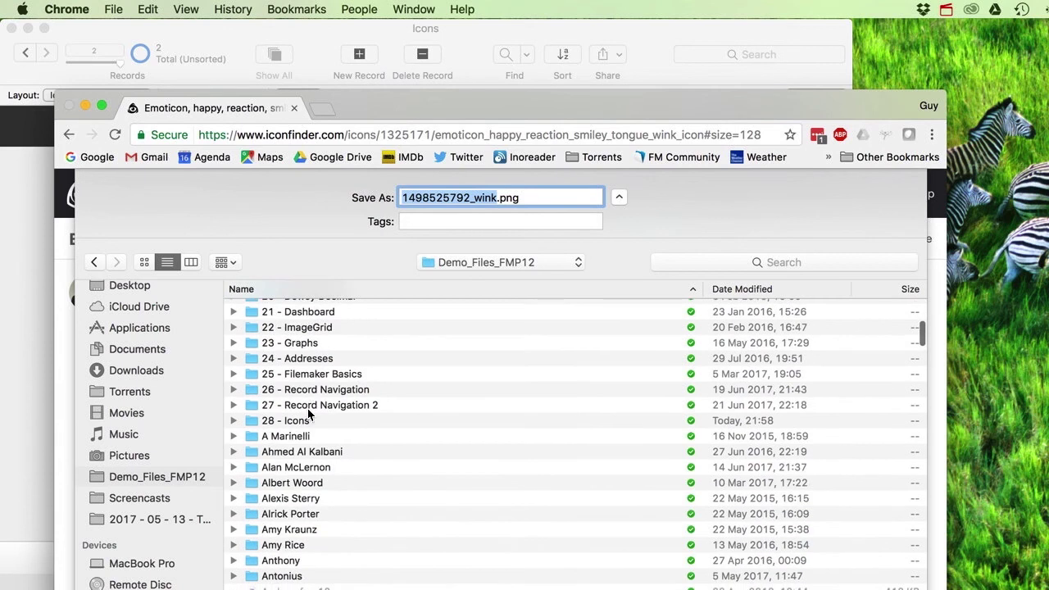
double_click(299, 416)
left_click(276, 311)
double_click(277, 311)
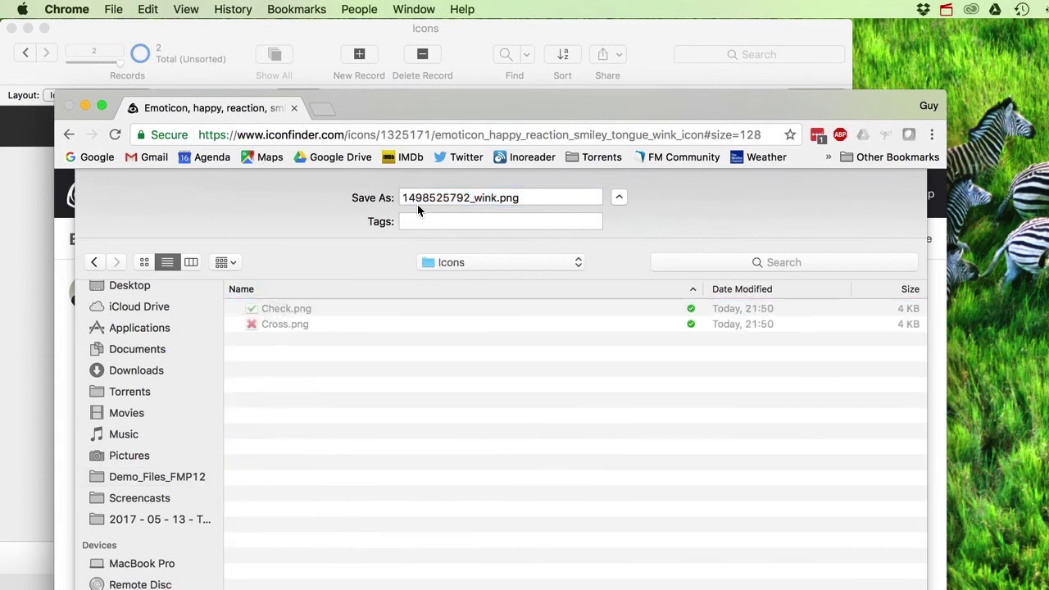
- Name the downloaded icon file Smiley.png and save it
double_click(471, 197)
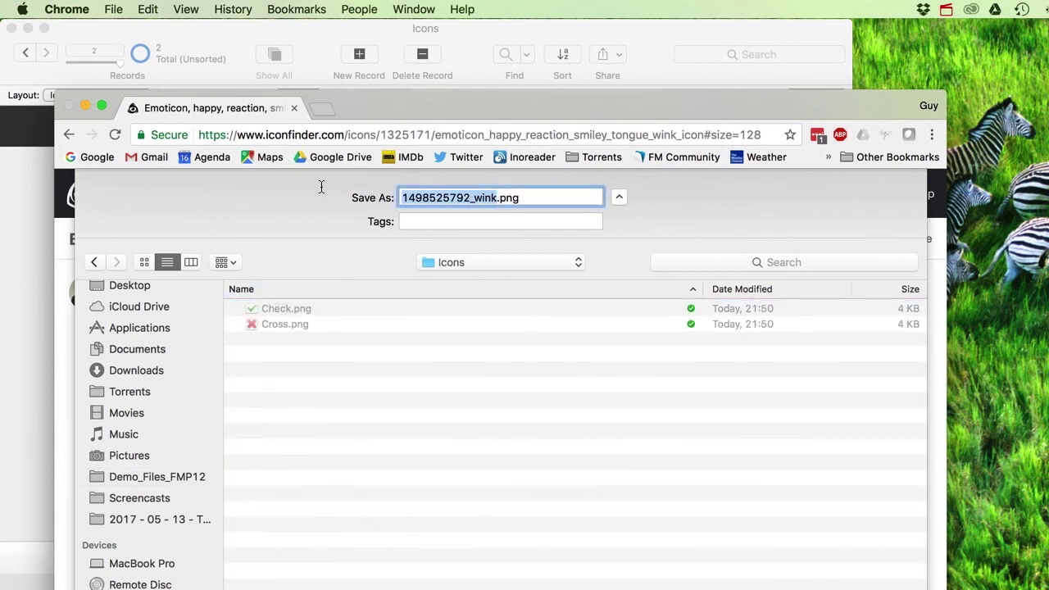
type("Smiley")
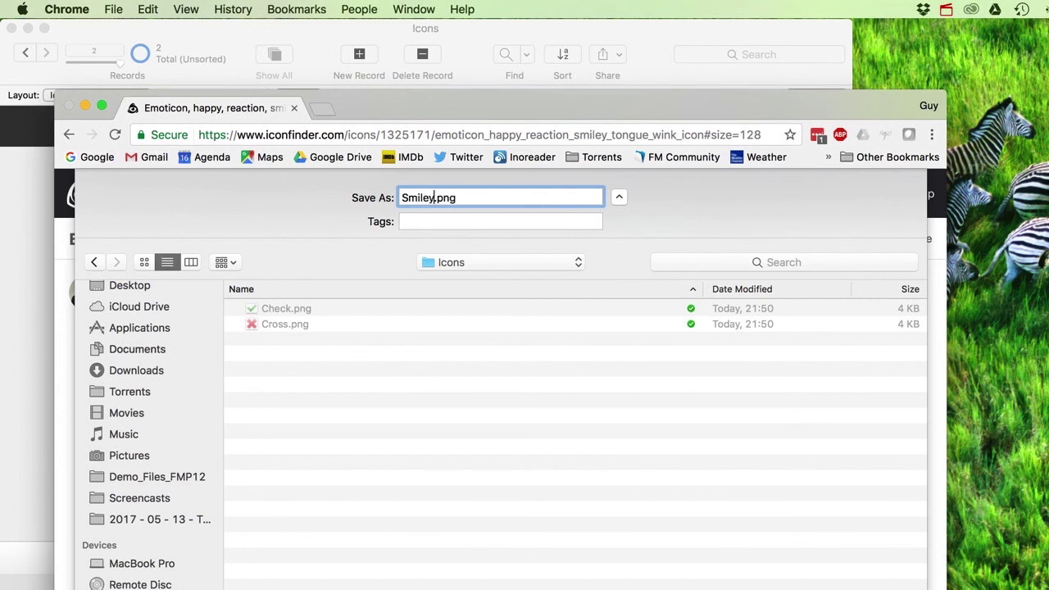
key("Return")
- Switch back to FileMaker Pro, create a third Icons record with the Value Smiley and insert the smiley picture into its Icon field
left_click(17, 280)
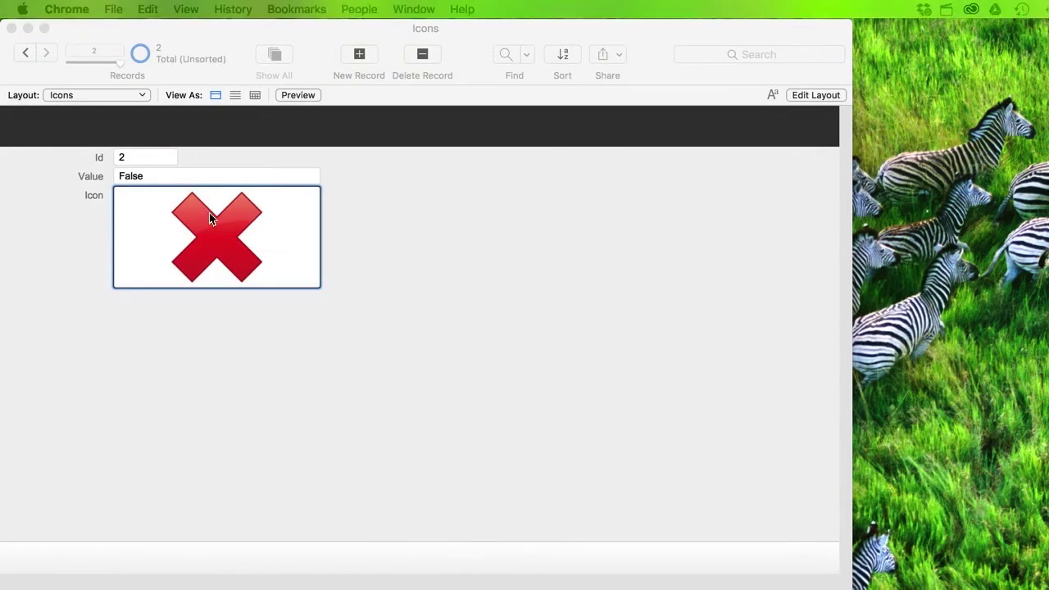
left_click(359, 54)
left_click(173, 174)
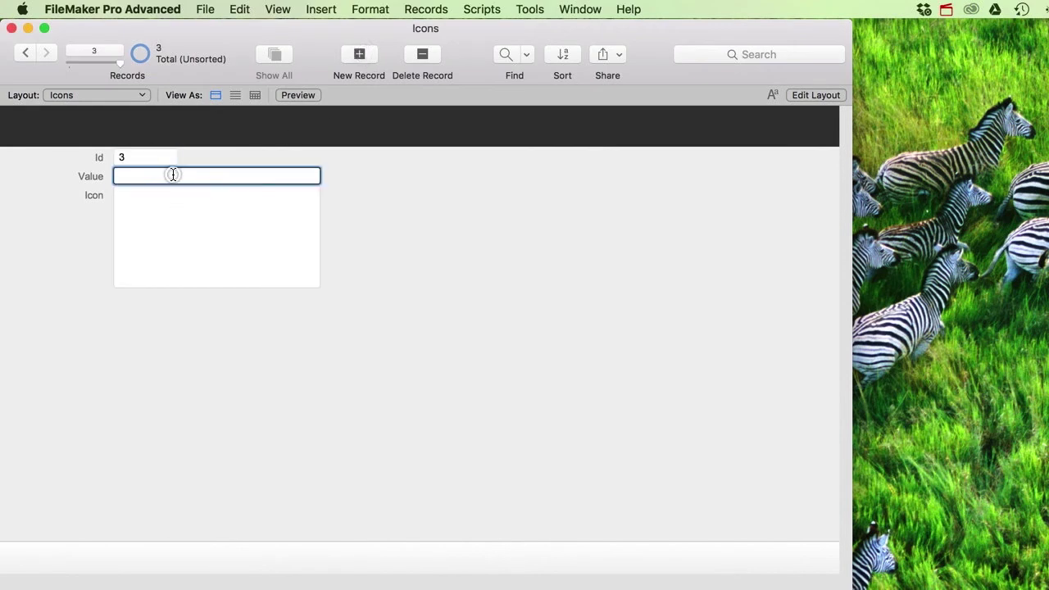
left_click(165, 240)
right_click(239, 205)
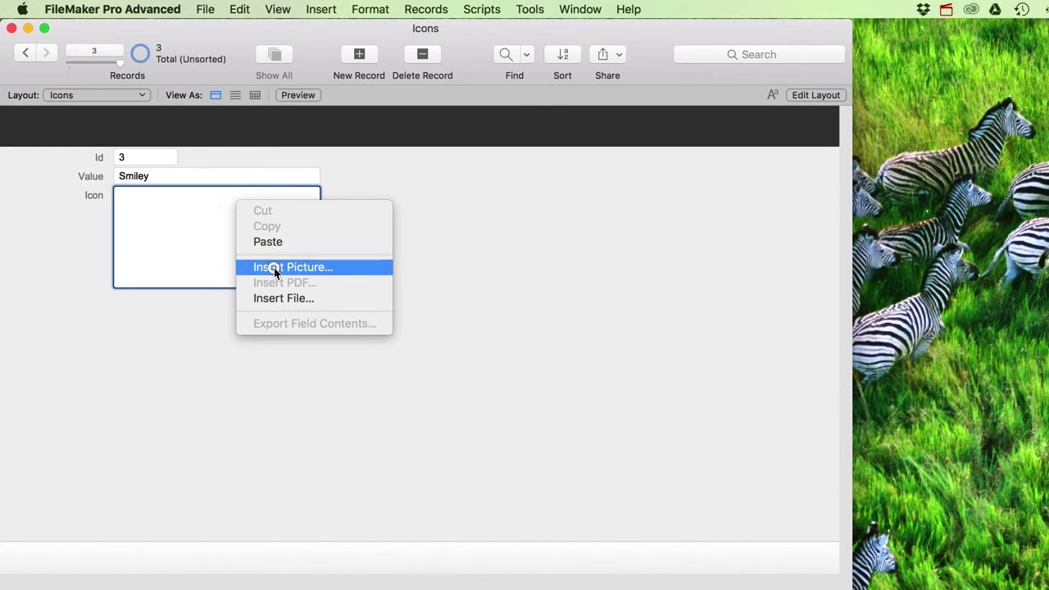
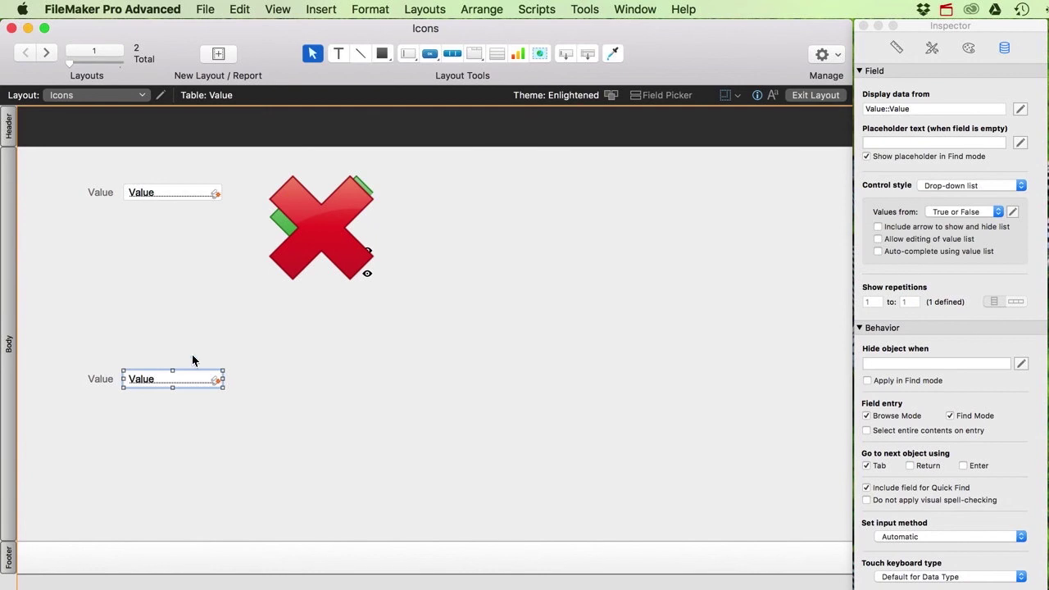
- Open the value lists from the lower Value field and create a new list named Icon Values
left_click_drag(252, 373, 187, 401)
left_click(1014, 212)
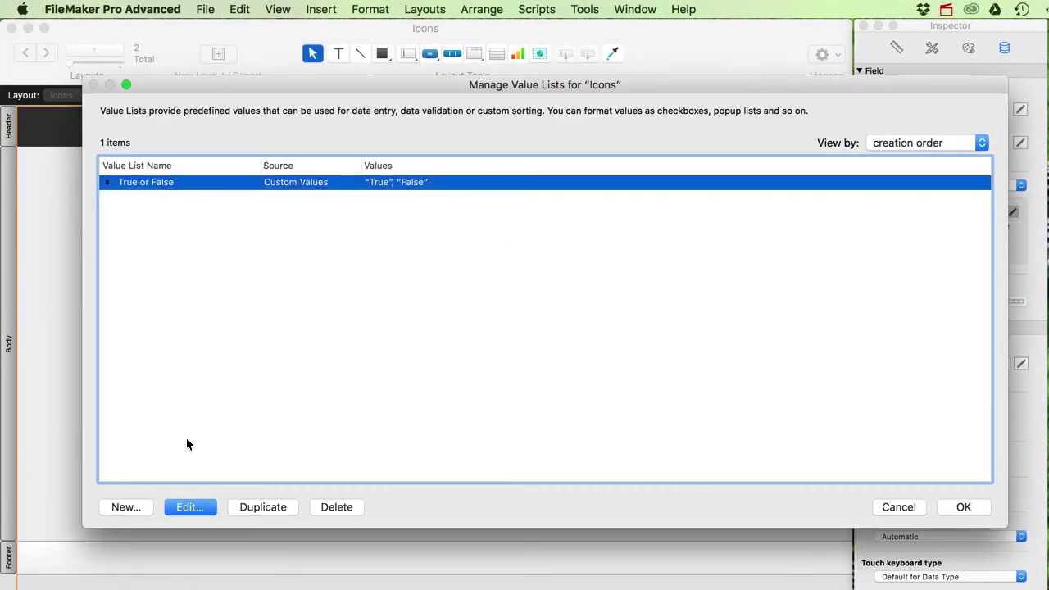
left_click(117, 510)
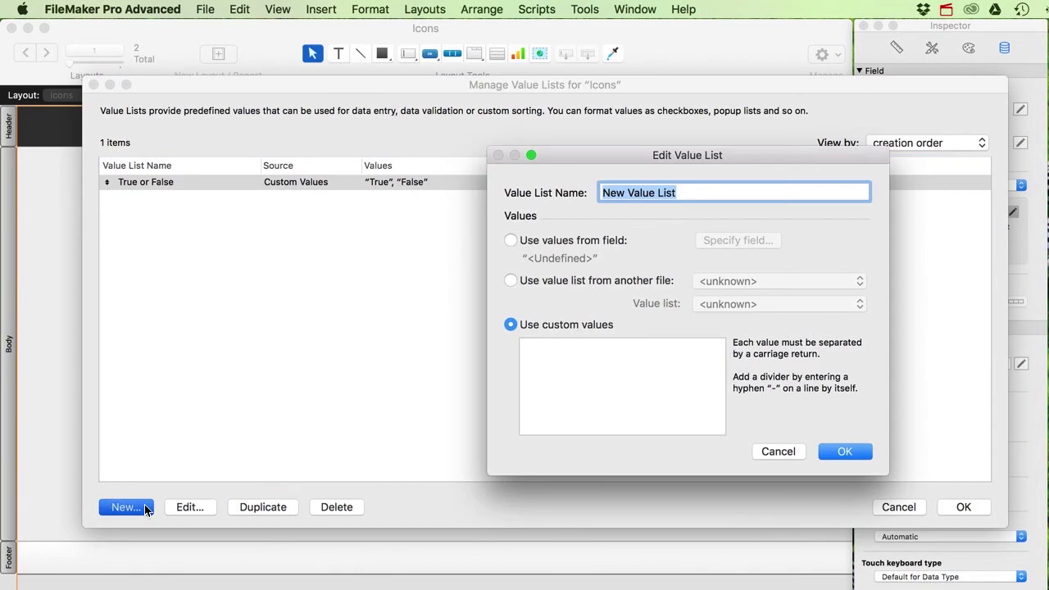
type("Icon")
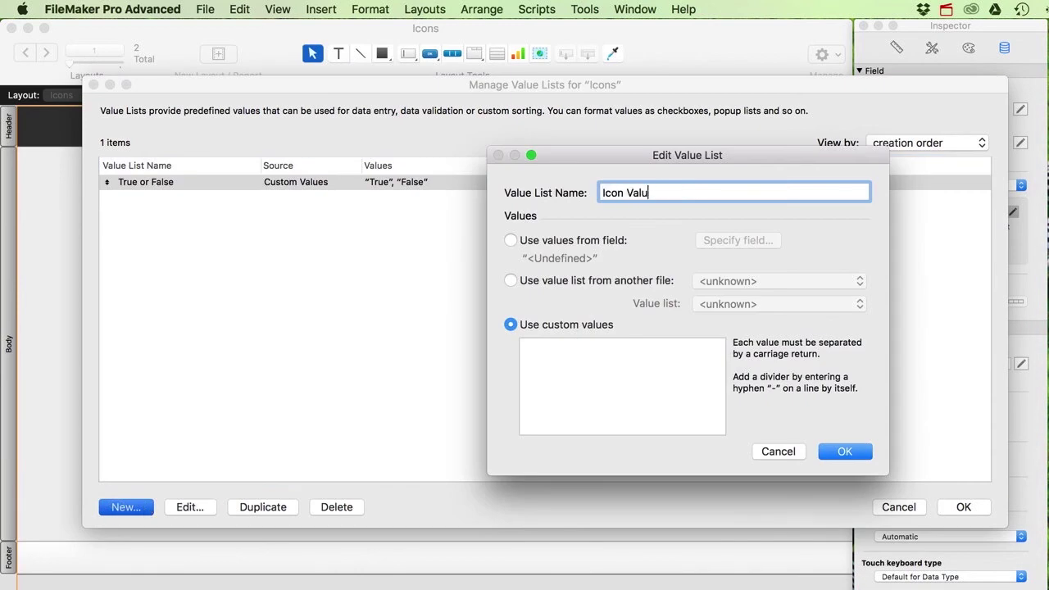
- Base the Icon Values list on all values from the Icons table's Value field and assign it to the lower Value field
left_click(510, 240)
left_click(521, 159)
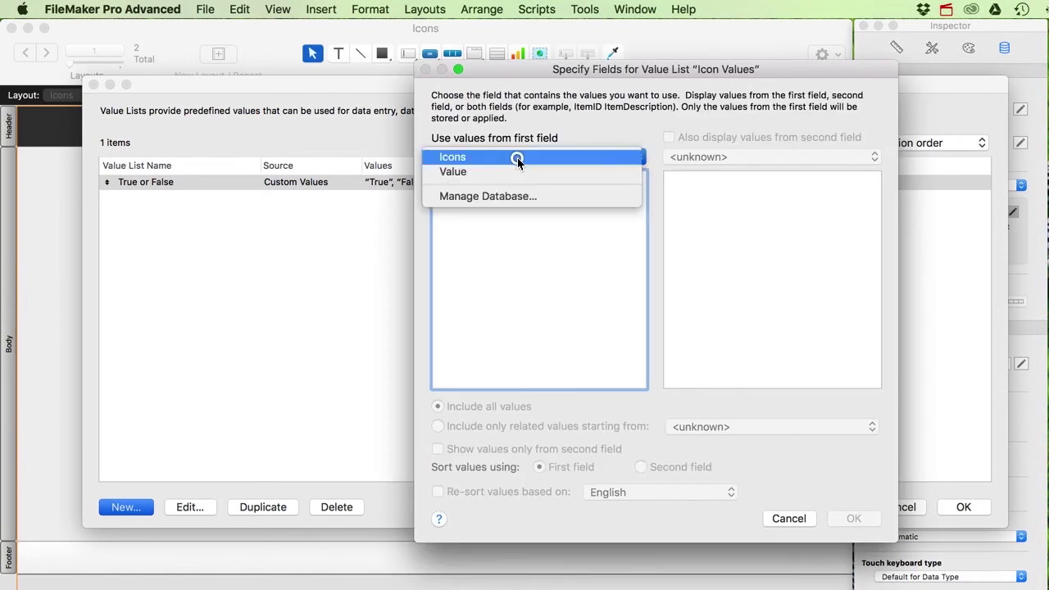
left_click(450, 157)
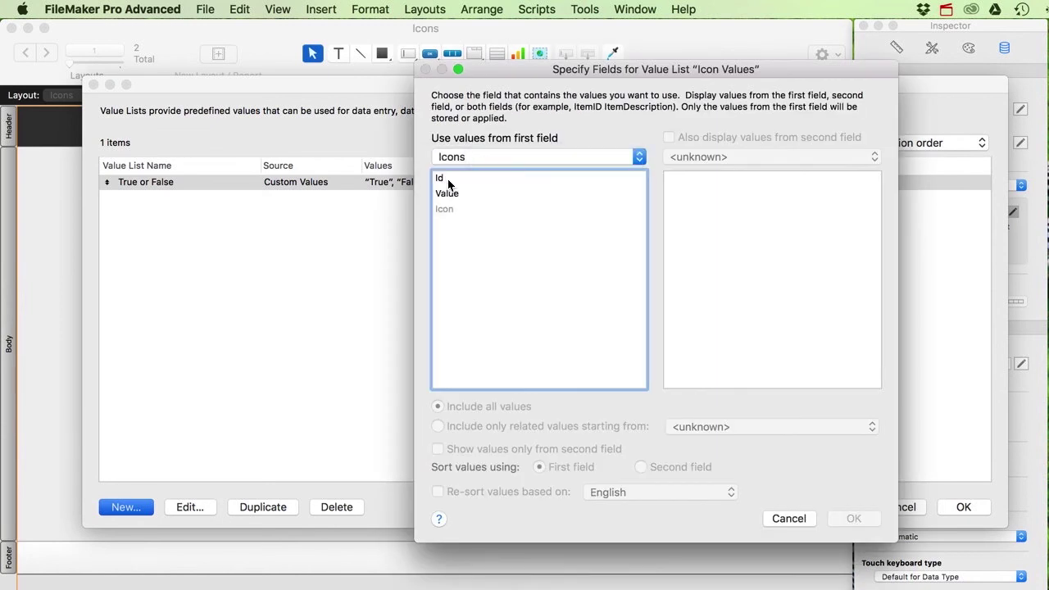
left_click(445, 193)
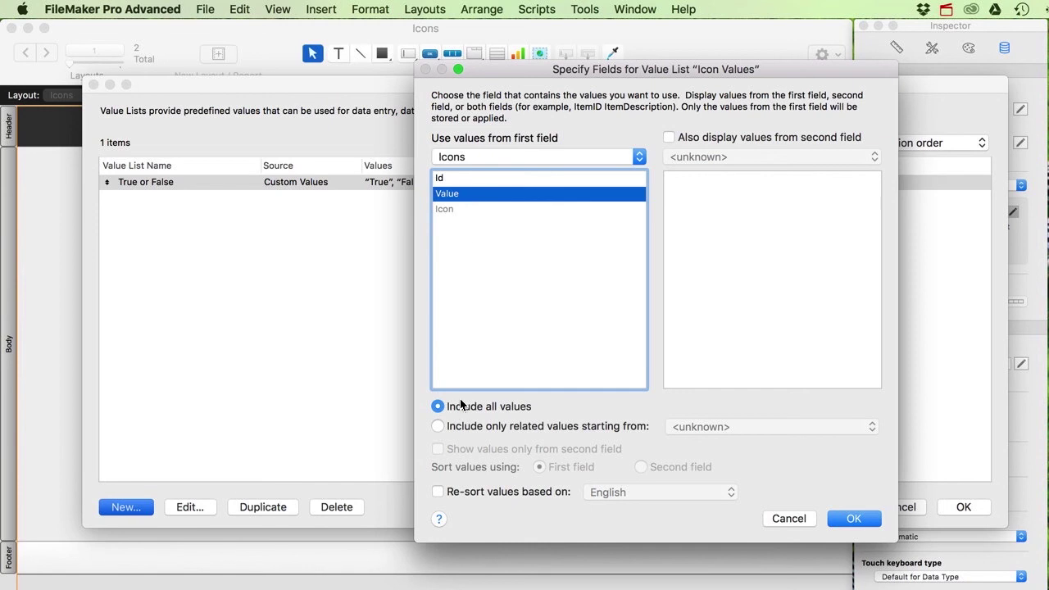
left_click(836, 518)
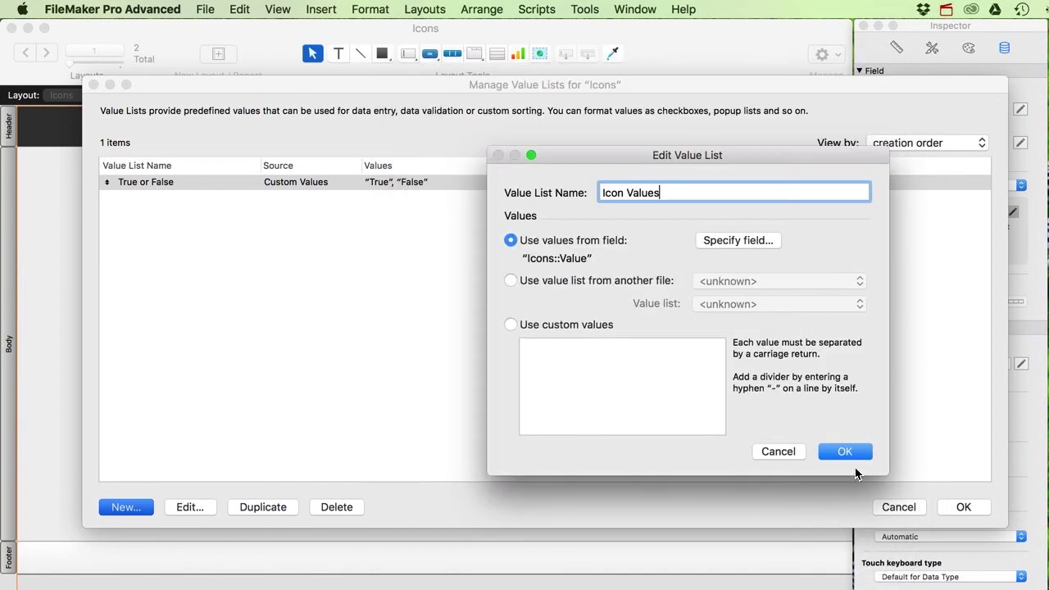
left_click(846, 451)
left_click(974, 506)
left_click(733, 164)
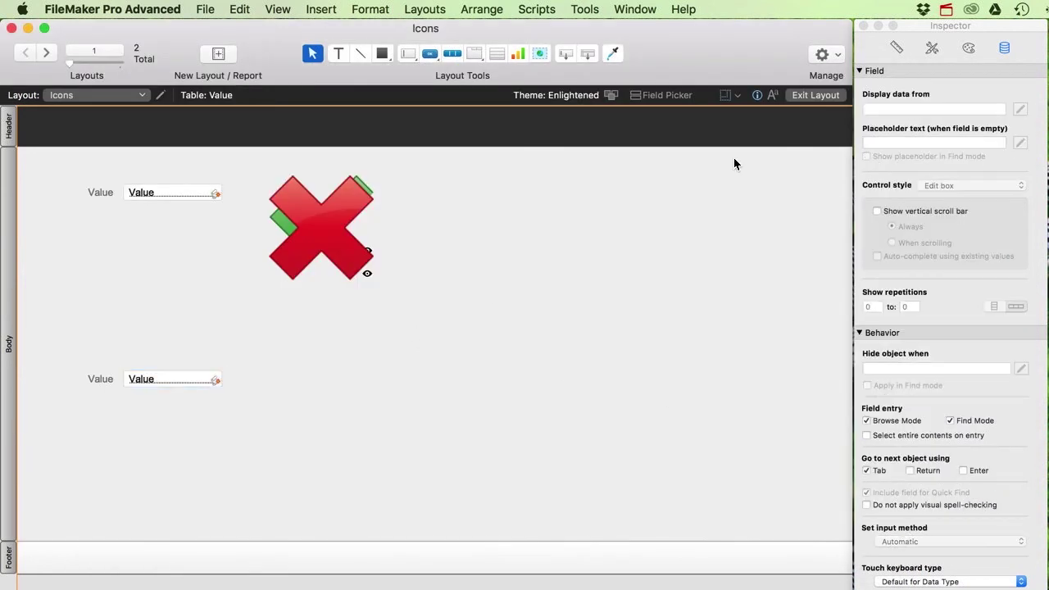
- Leave layout editing and test the lower Value field with True, Smiley and False, ending on Smiley
left_click(801, 94)
left_click(164, 379)
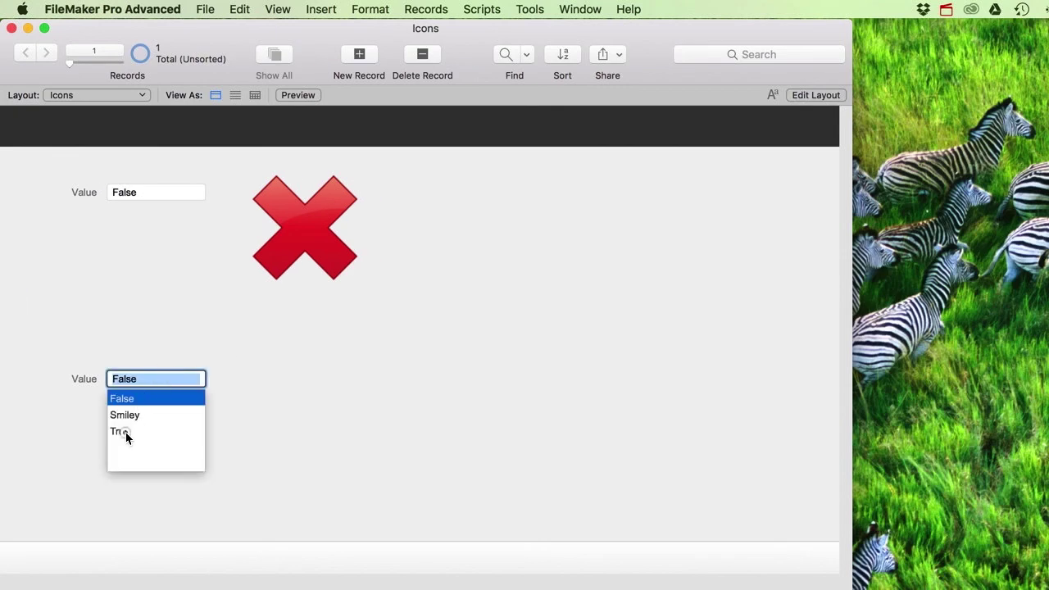
left_click(120, 432)
left_click(143, 382)
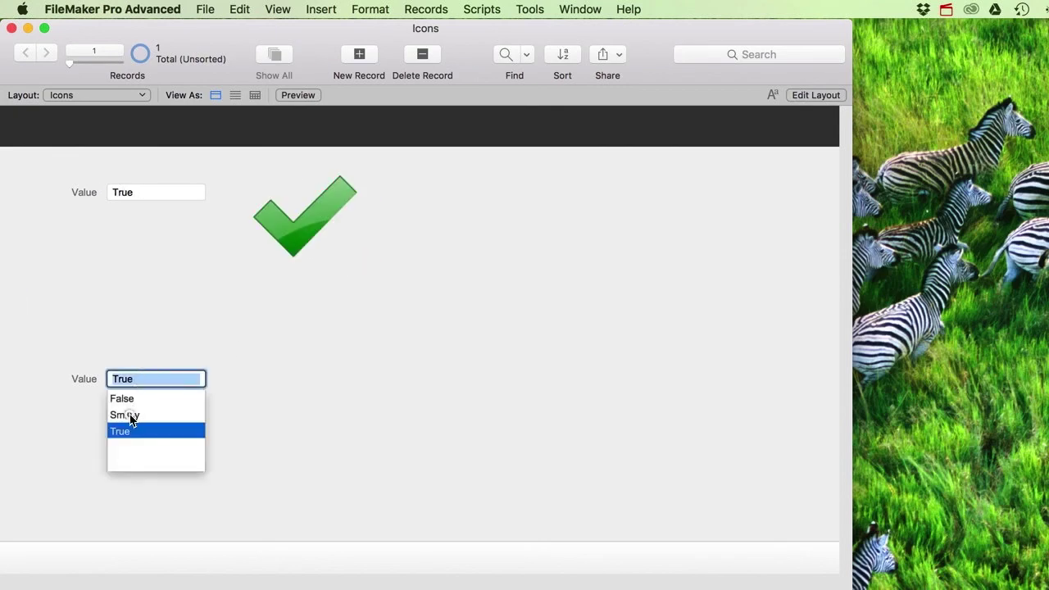
left_click(129, 415)
left_click(135, 385)
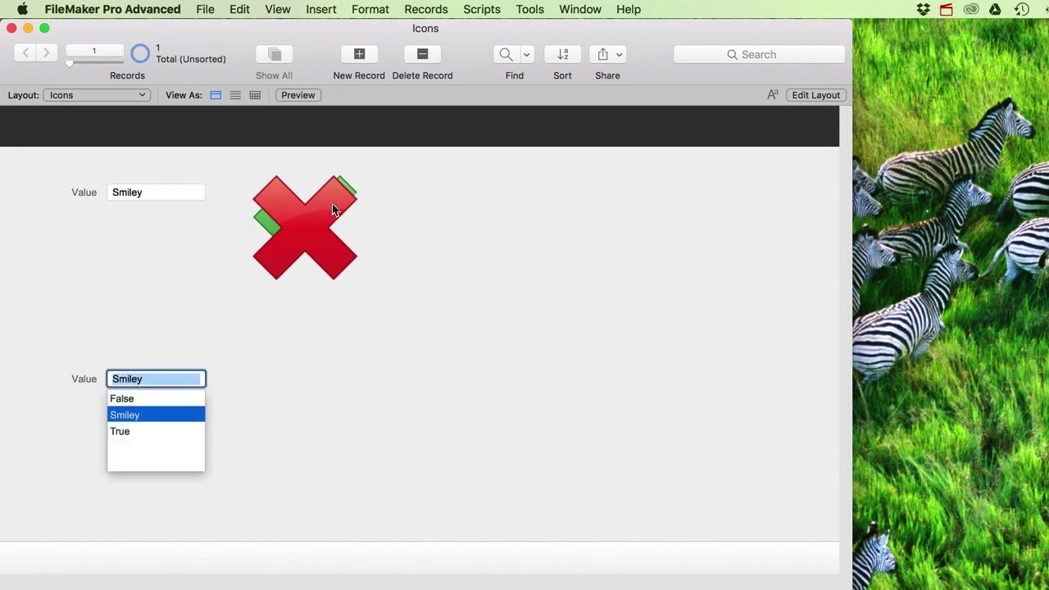
left_click(537, 211)
left_click(146, 386)
left_click(131, 400)
left_click(162, 384)
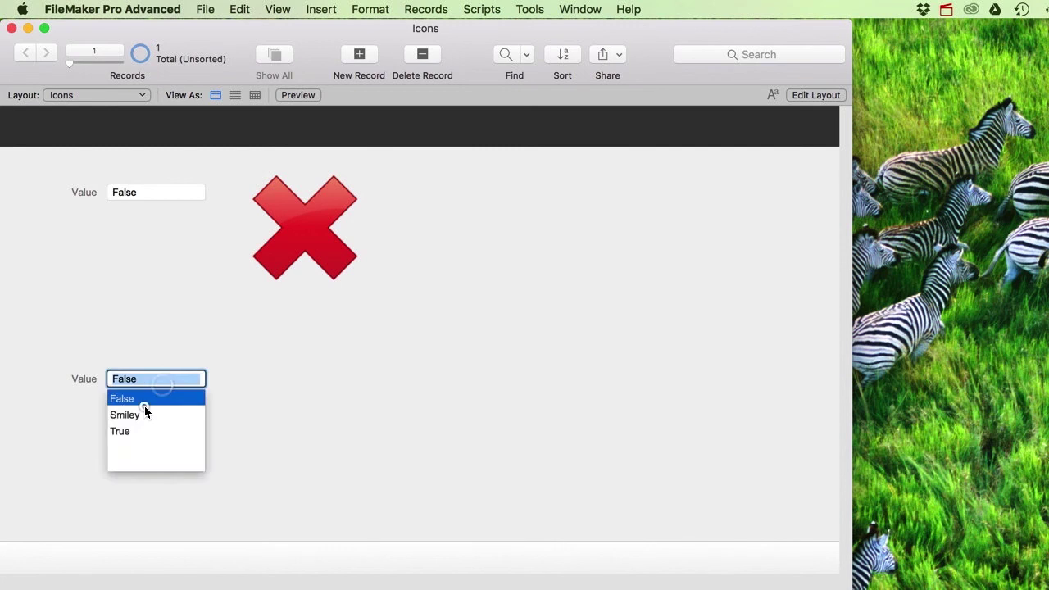
left_click(144, 410)
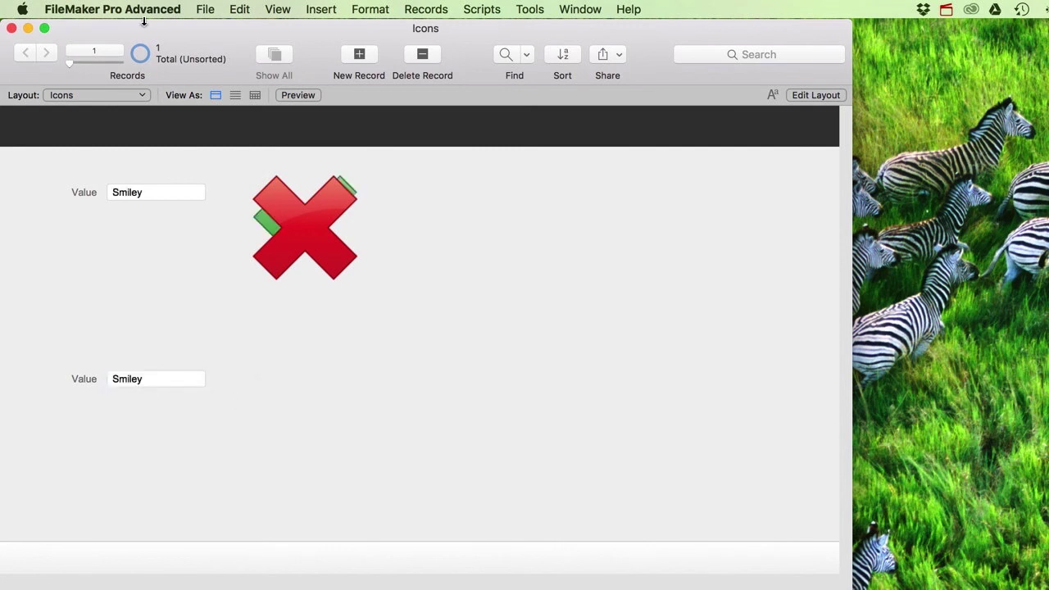
- Relate the Value table's Value field to the Icons table's Value field in the database relationships graph and save the change
left_click(184, 9)
mouse_move(205, 9)
mouse_move(296, 160)
left_click(433, 158)
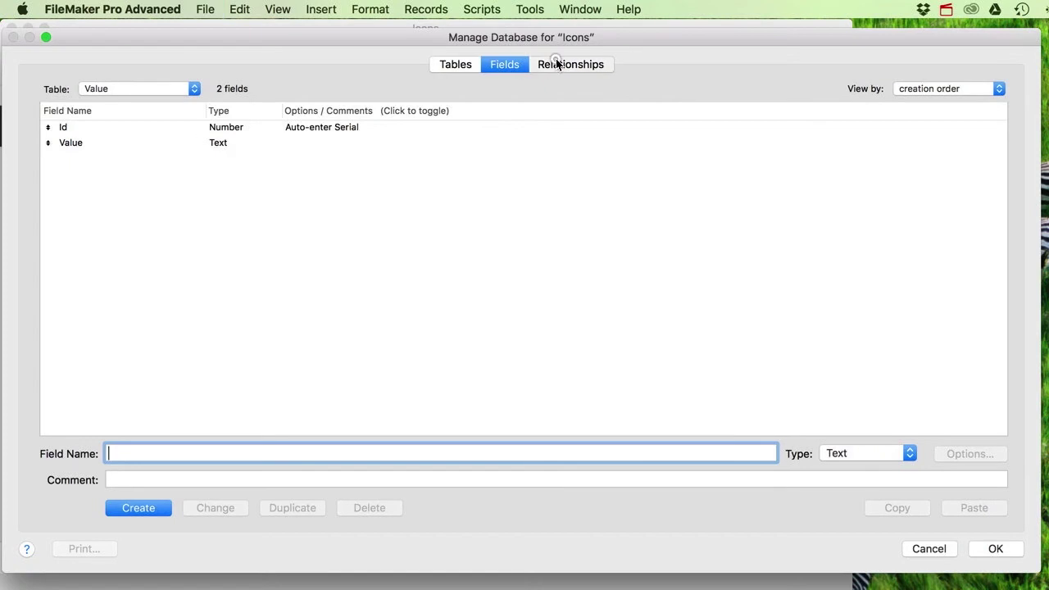
left_click(557, 64)
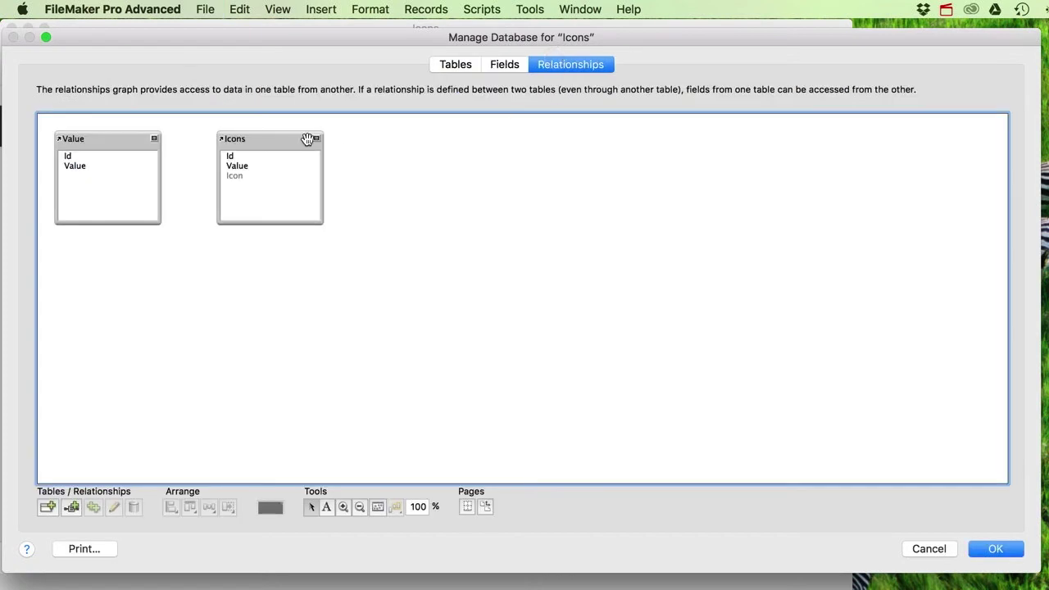
left_click(74, 166)
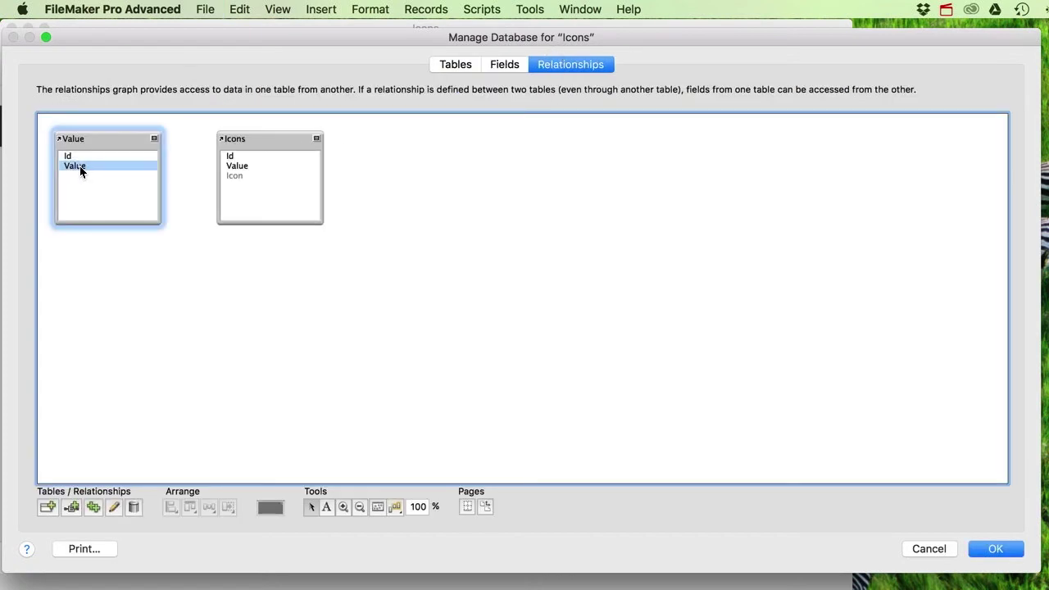
left_click(236, 167)
left_click(86, 168)
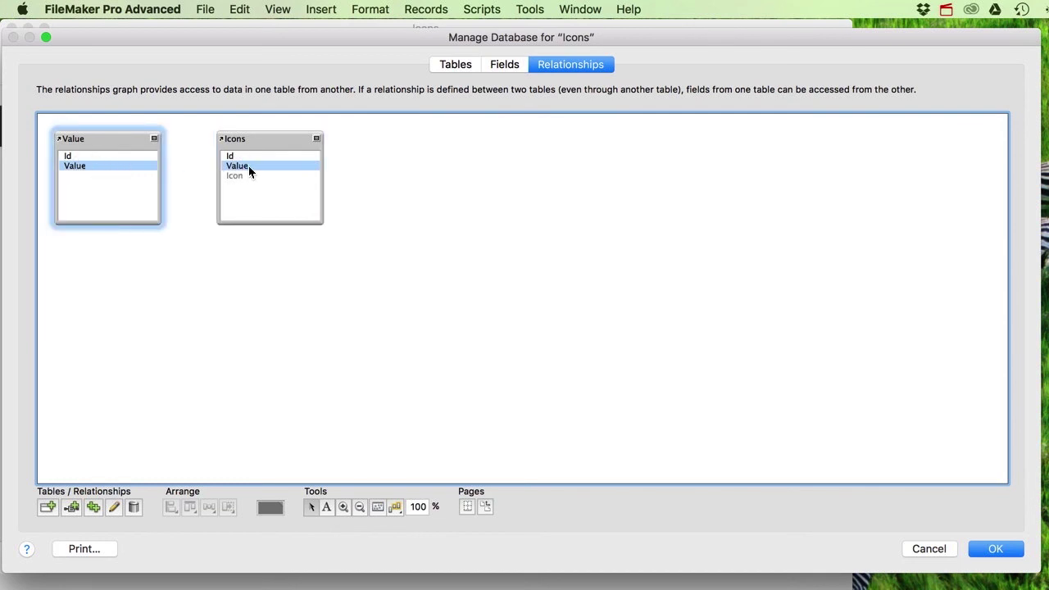
left_click_drag(130, 167, 236, 167)
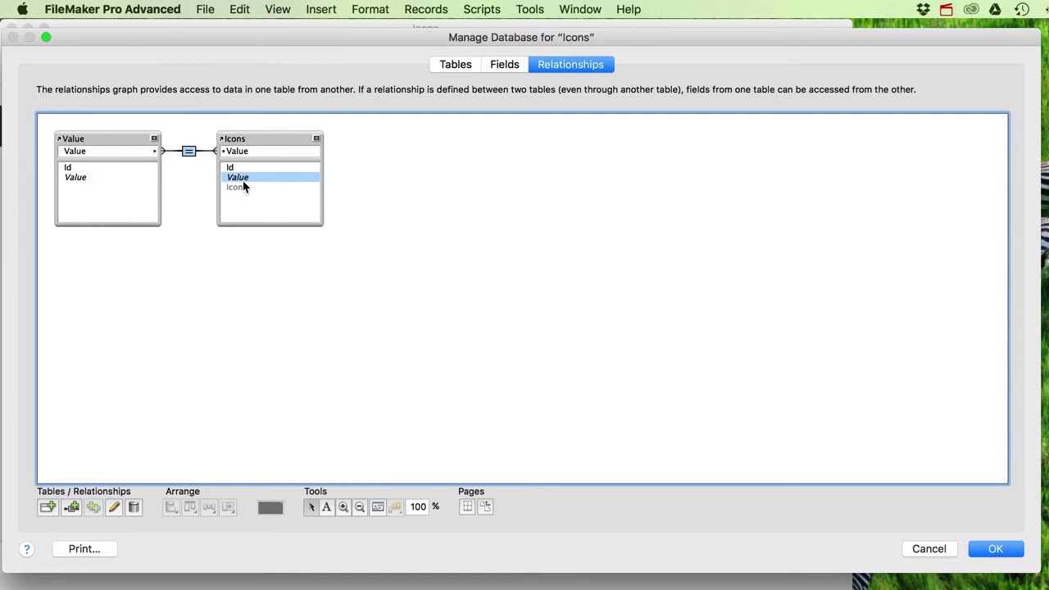
left_click(92, 137)
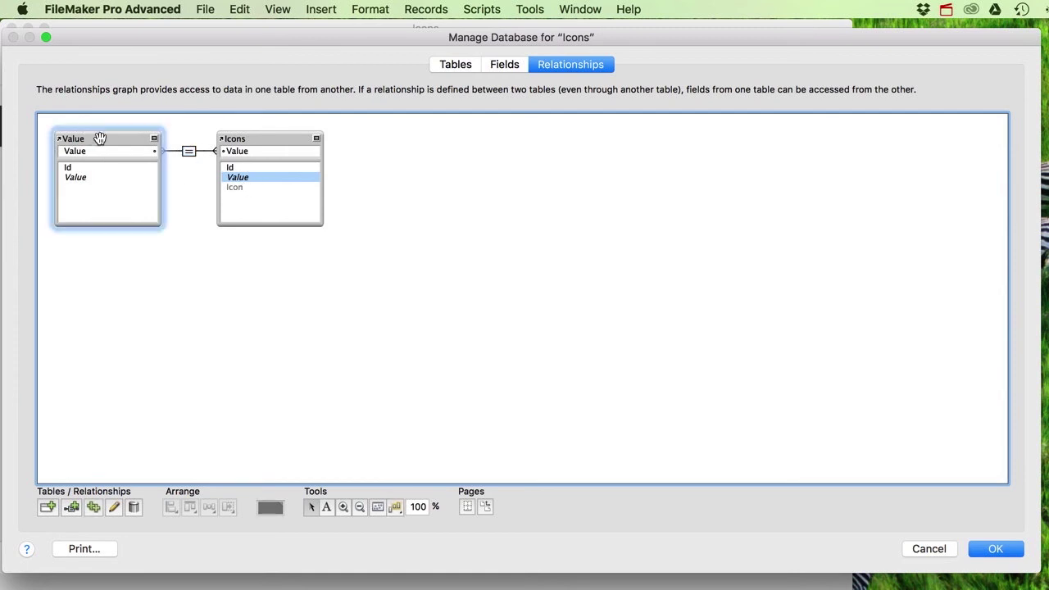
left_click(238, 194)
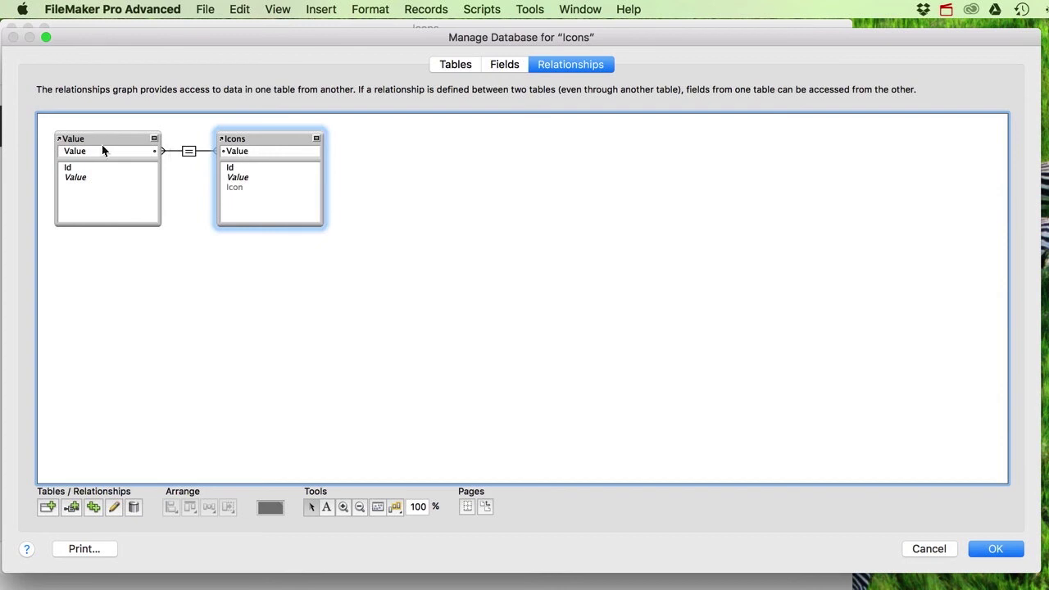
left_click(995, 550)
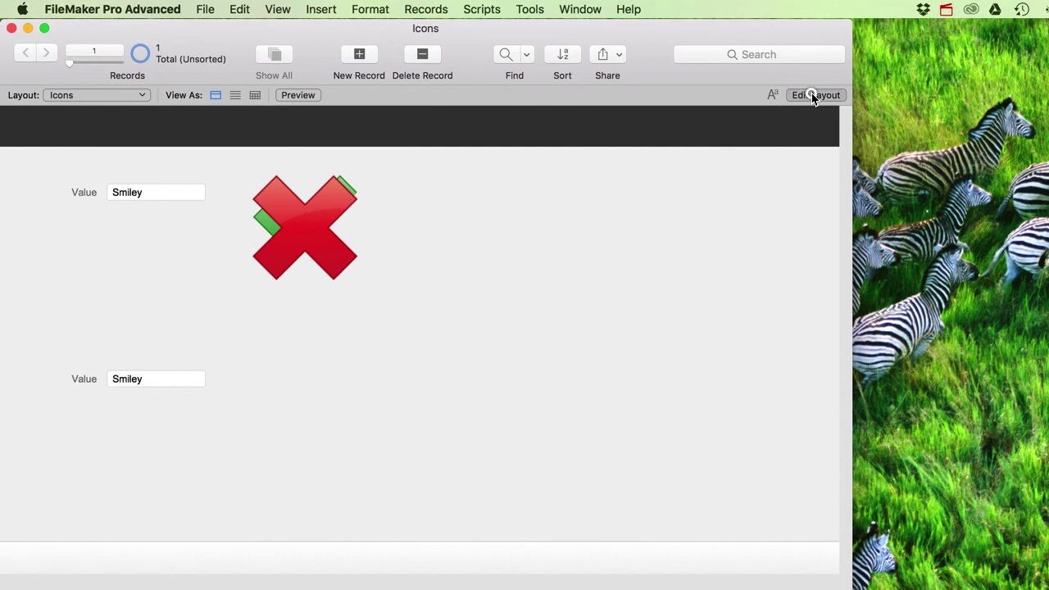
- Edit the layout, place the related Icons::Icon field without a label beside the lower Value field, and enlarge it
left_click(813, 96)
left_click_drag(565, 56, 259, 373)
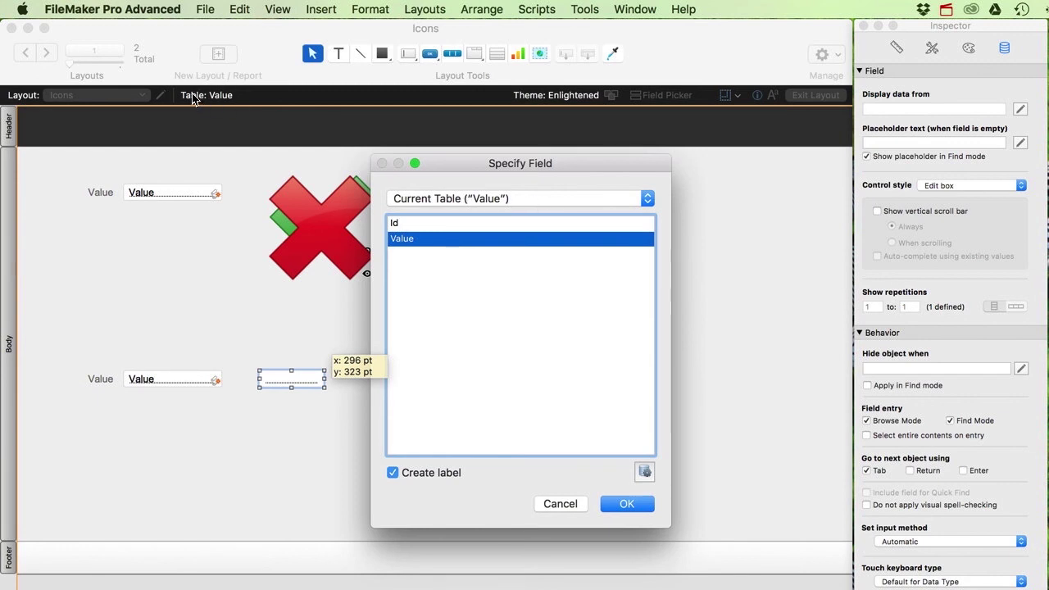
left_click(491, 198)
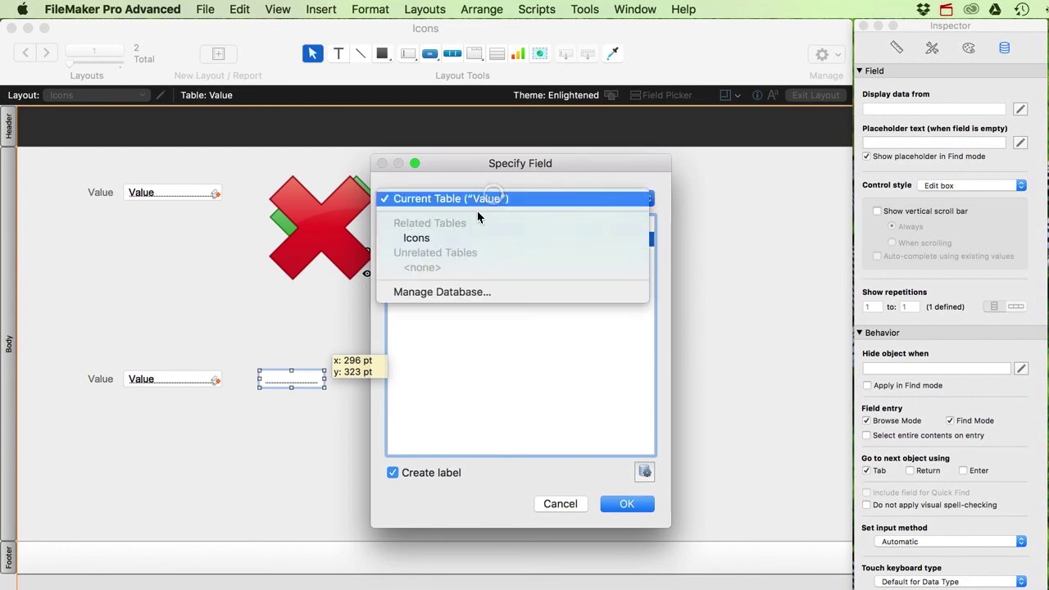
left_click(418, 238)
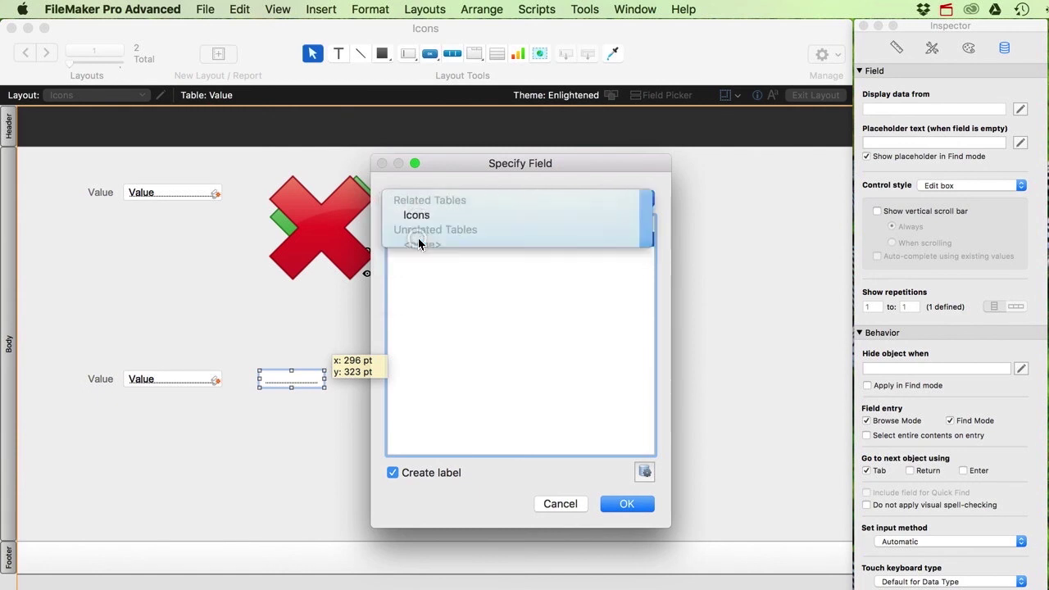
left_click(410, 254)
left_click(394, 473)
left_click(621, 506)
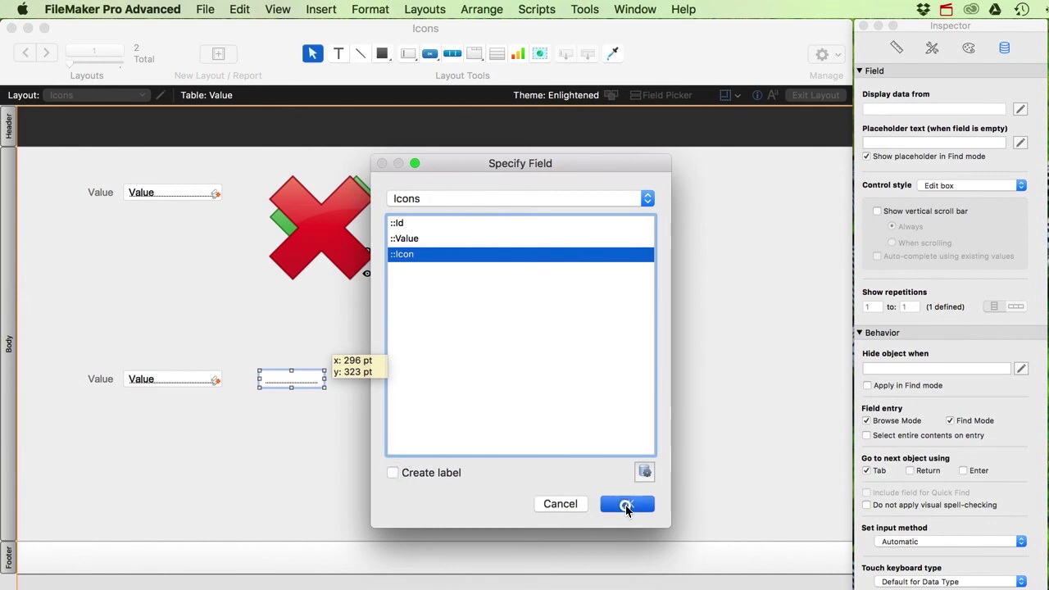
left_click_drag(322, 394, 428, 475)
left_click_drag(356, 426, 348, 416)
- Size the Icon field to 128 by 128 pt to match the cross icon and move it closer to the lower Value field
left_click(330, 223)
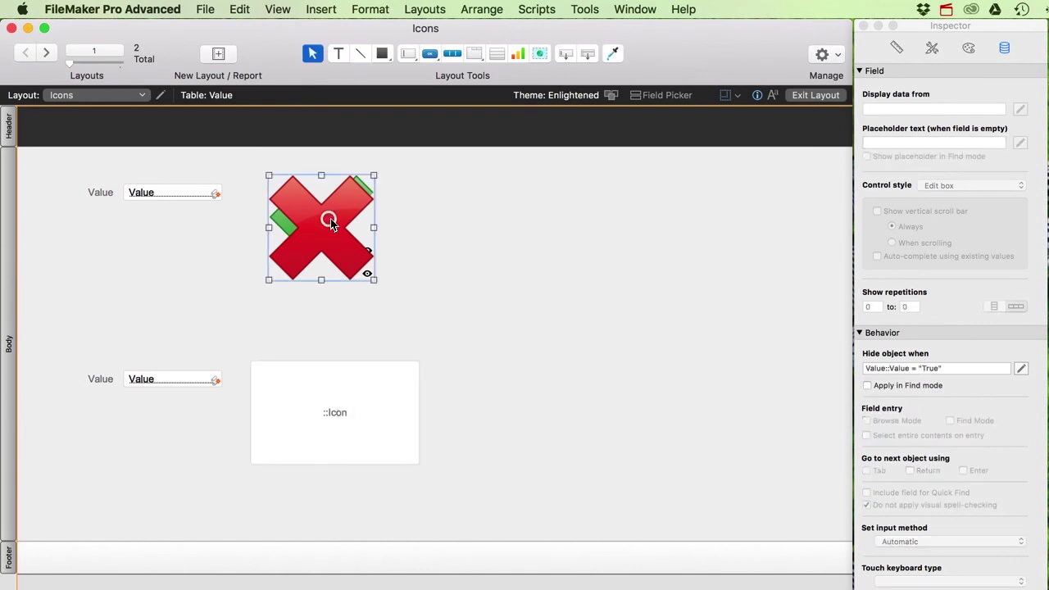
left_click(898, 49)
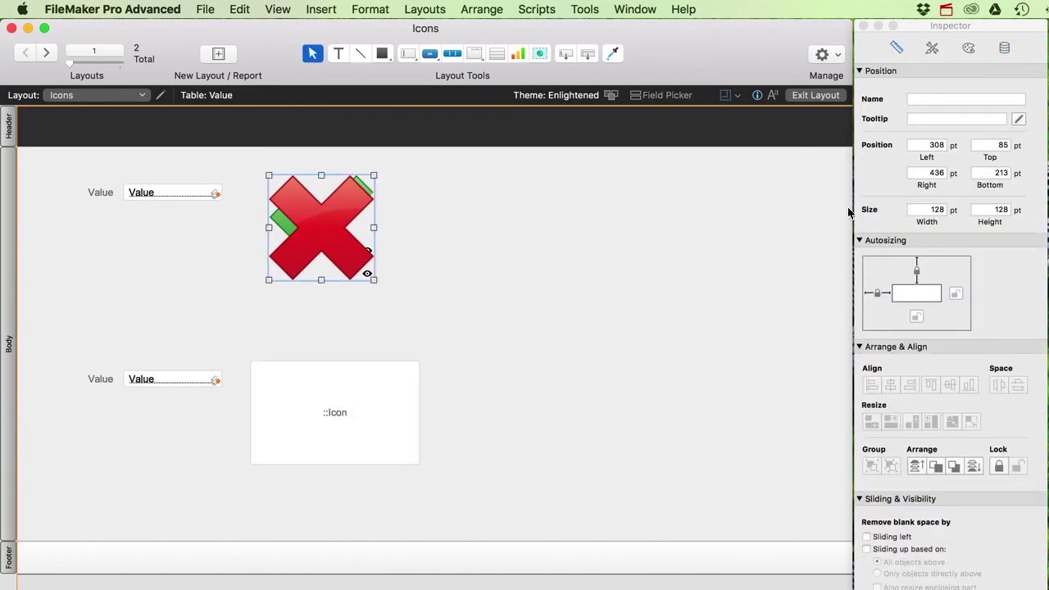
left_click(338, 365)
left_click(945, 212)
type("128")
left_click(989, 210)
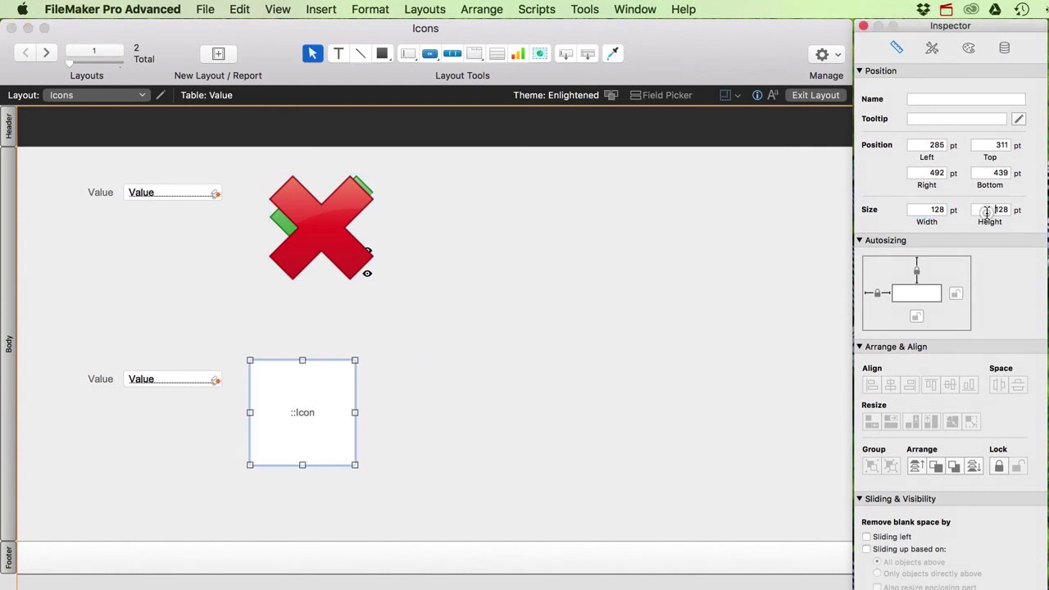
left_click(410, 394)
left_click_drag(302, 409, 286, 407)
- Exit layout editing and test the related icon by setting the lower Value field to False and back to Smiley
left_click(817, 96)
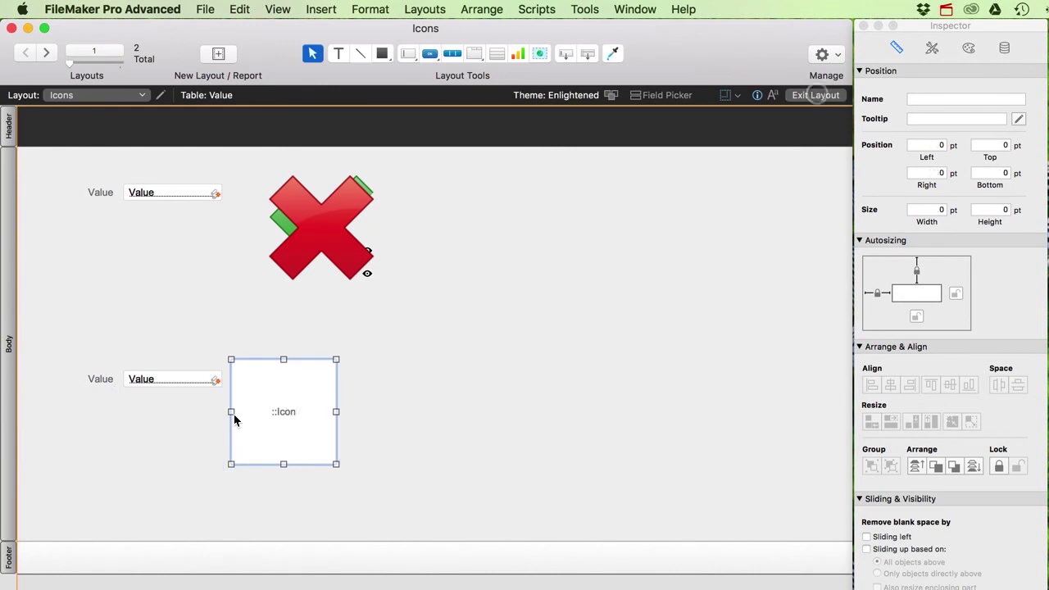
left_click(147, 383)
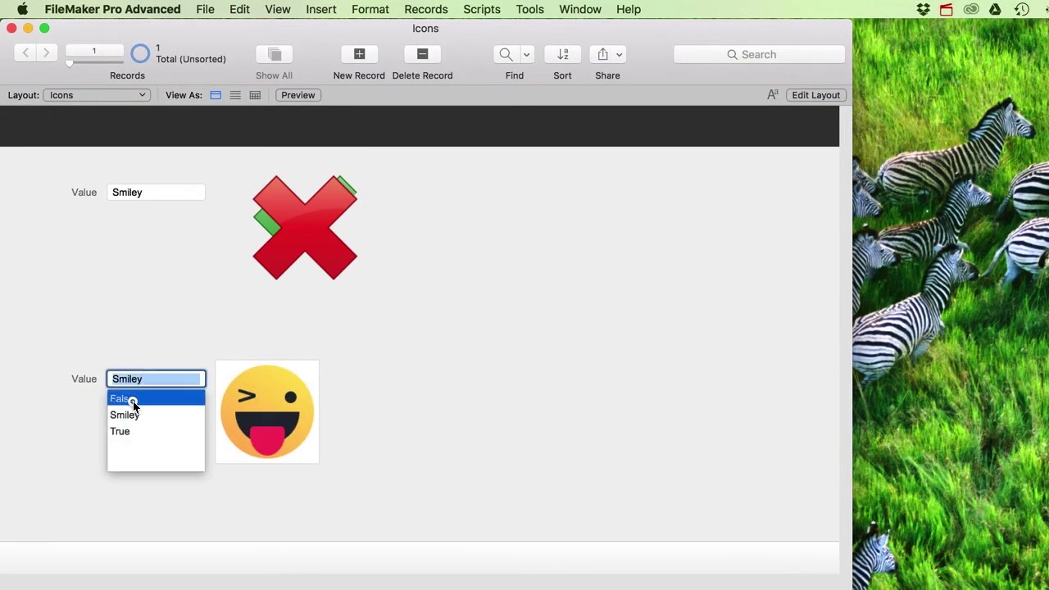
left_click(135, 399)
left_click(154, 381)
left_click(139, 416)
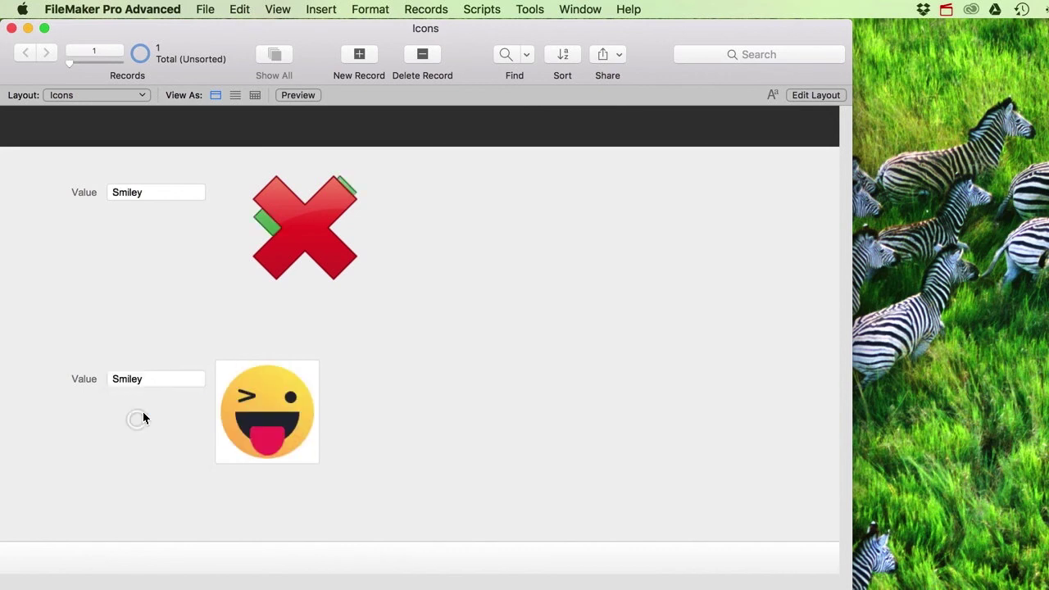
- Test the related icon by setting the lower Value field to True and back to Smiley
left_click(162, 384)
left_click(142, 432)
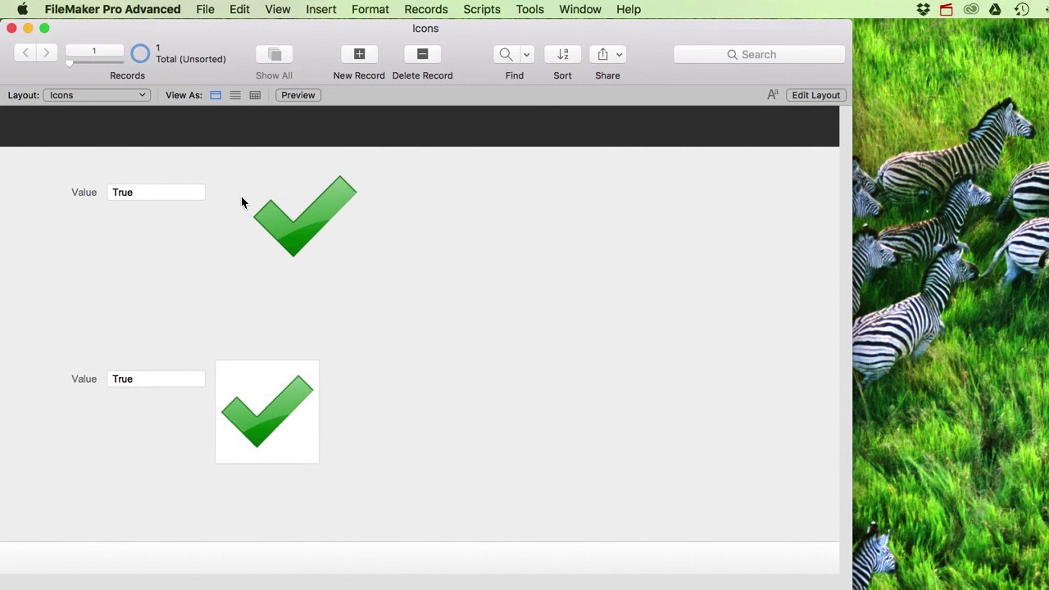
left_click(163, 386)
left_click(139, 413)
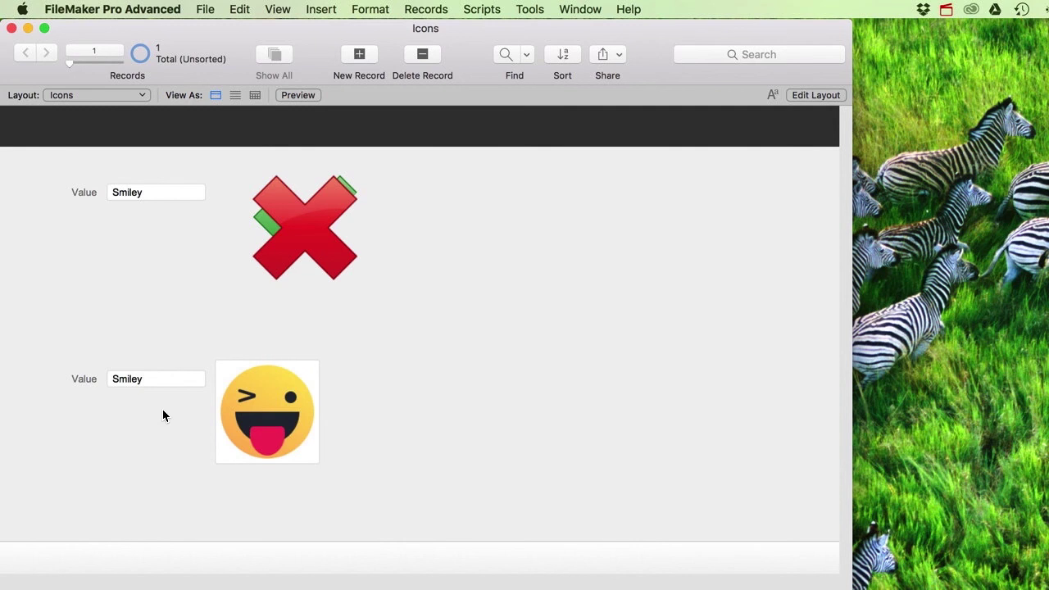
- Edit the layout, remove the fill and border line from the related Icon field, and exit layout editing
left_click(815, 96)
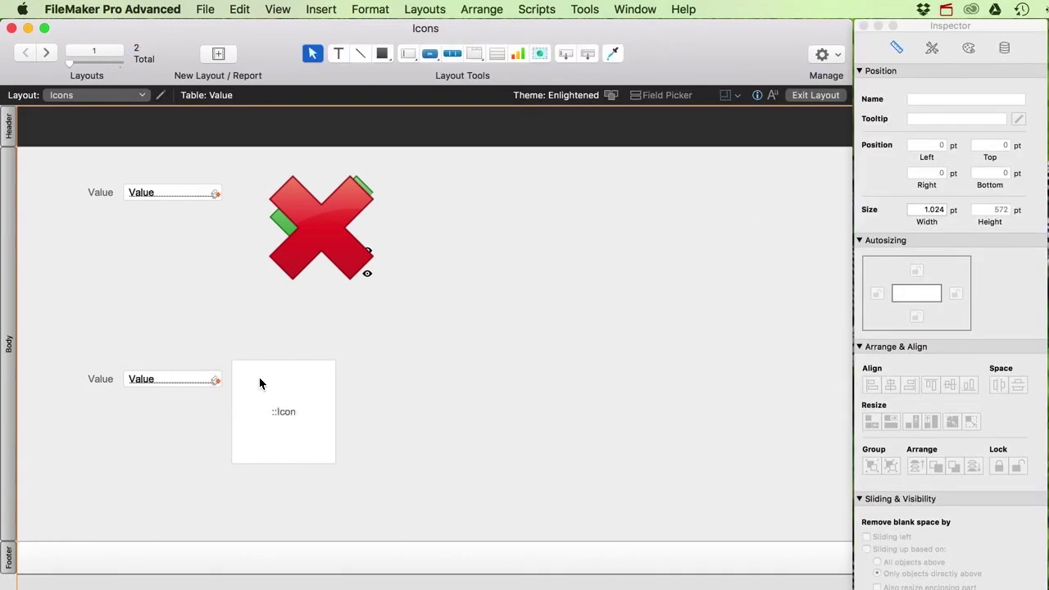
left_click(271, 382)
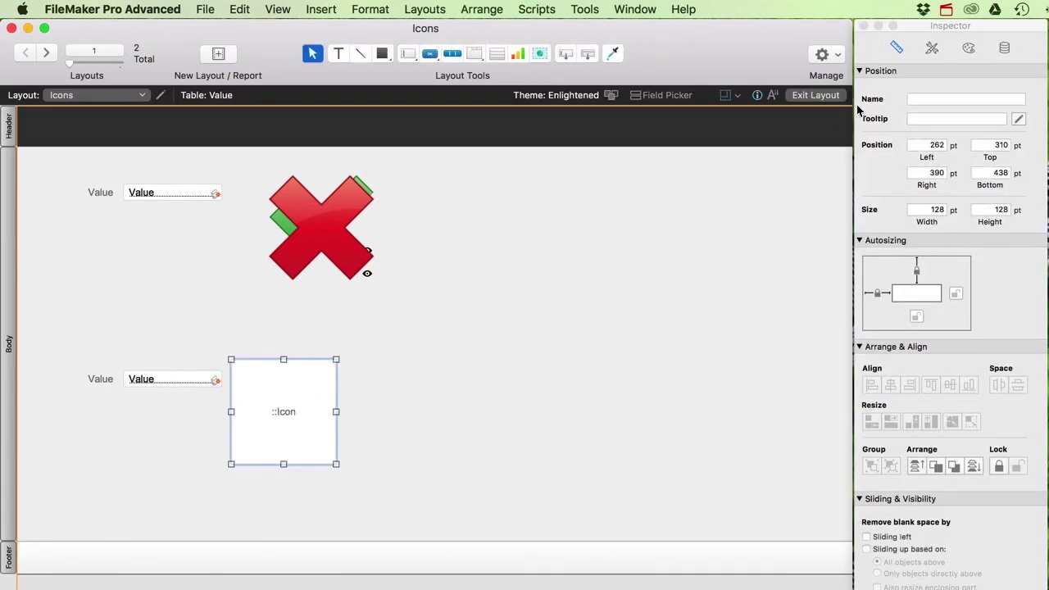
left_click(969, 48)
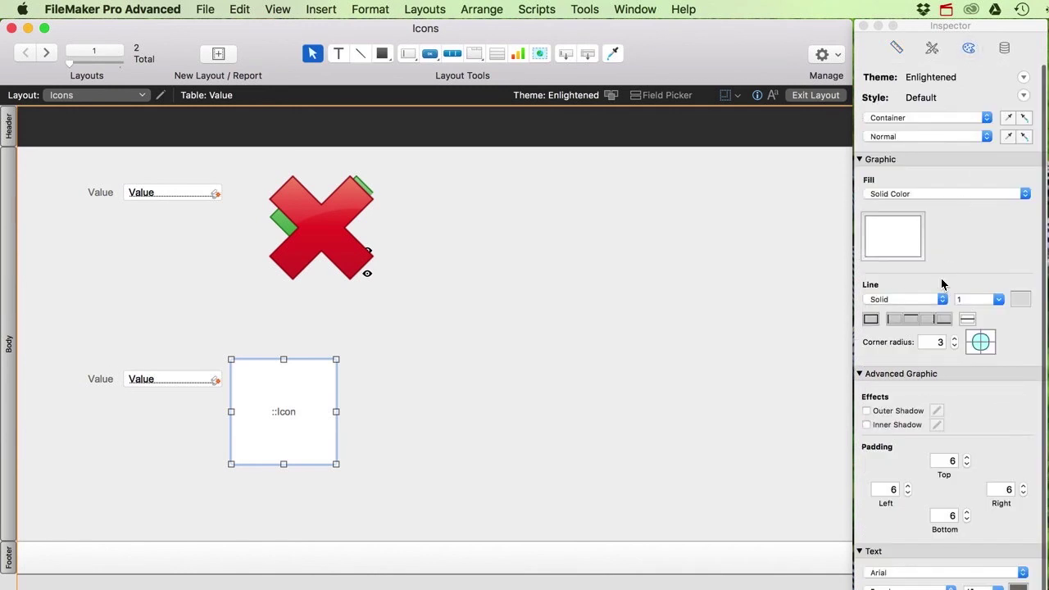
left_click(922, 195)
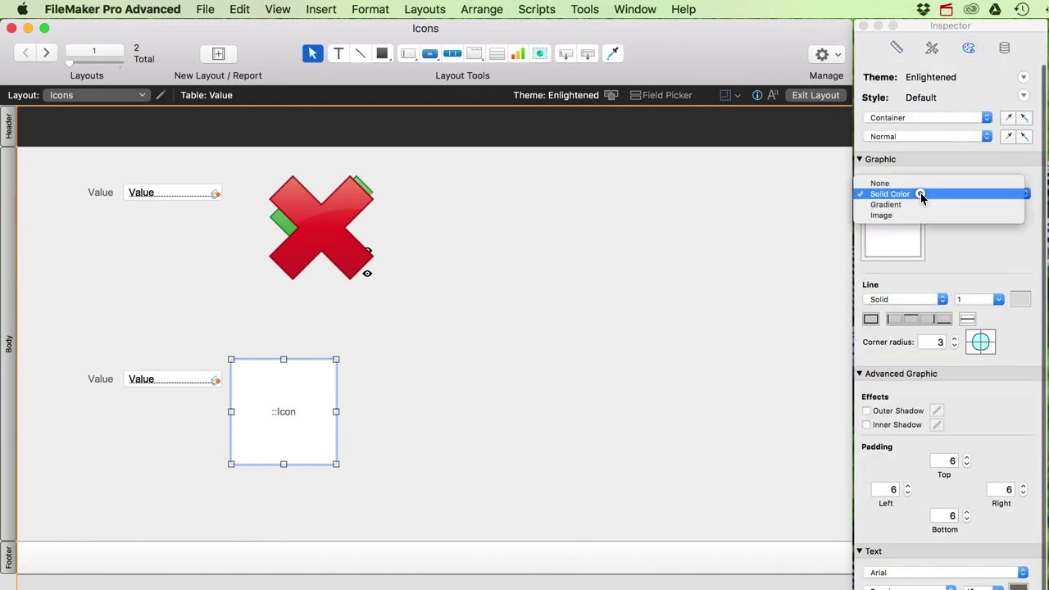
left_click(914, 184)
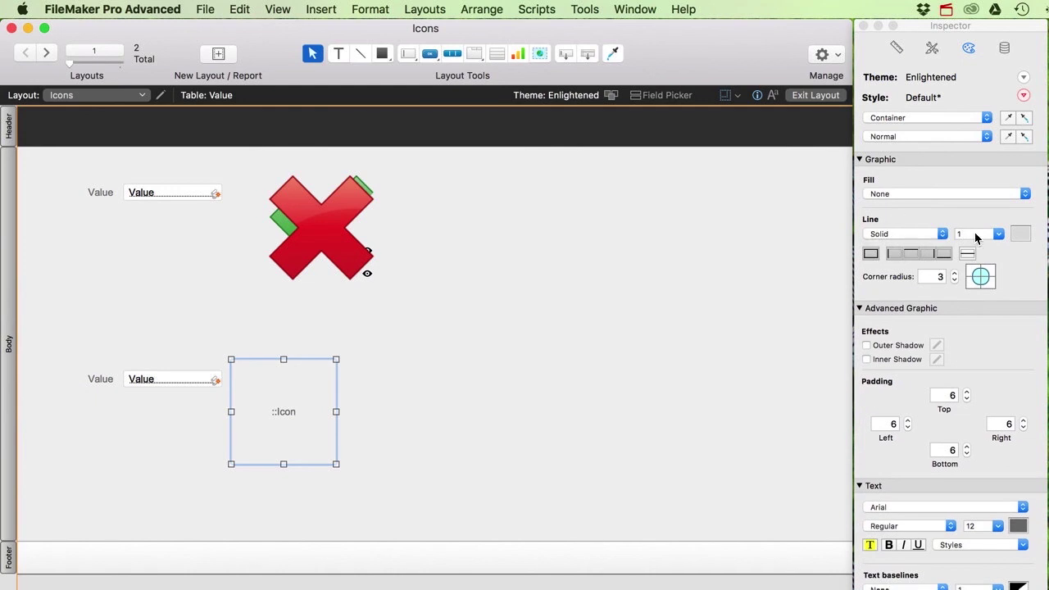
left_click(871, 255)
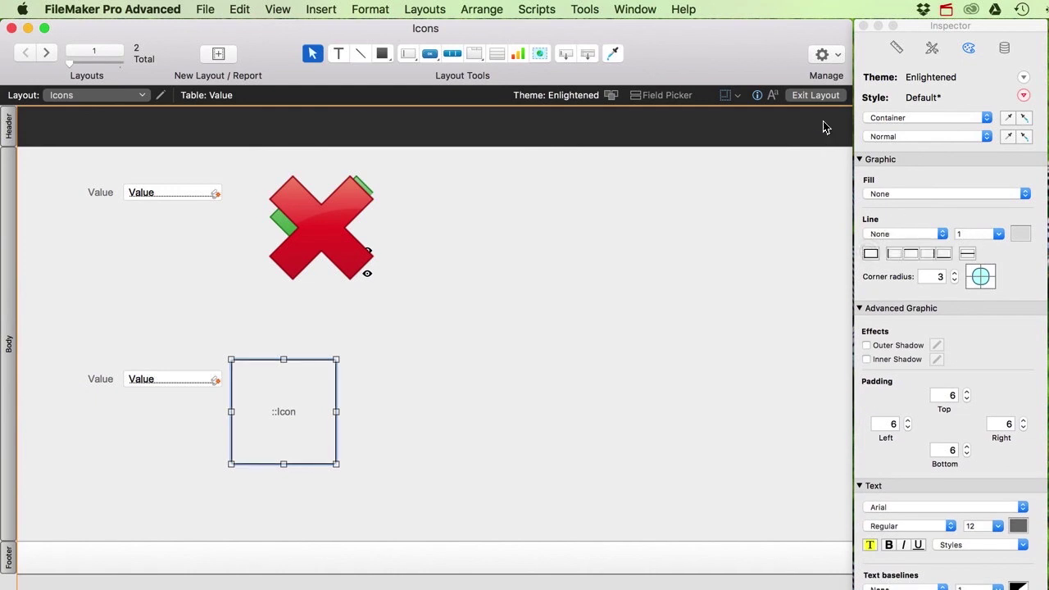
left_click(816, 95)
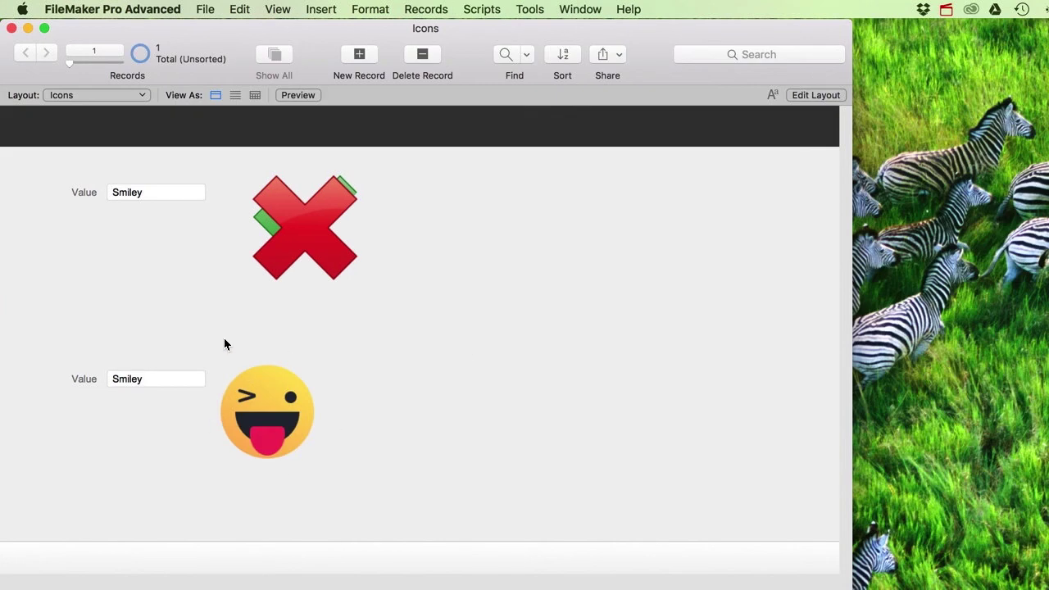
- Check the borderless icon by setting the lower Value field to False, True and Smiley in turn
left_click(123, 386)
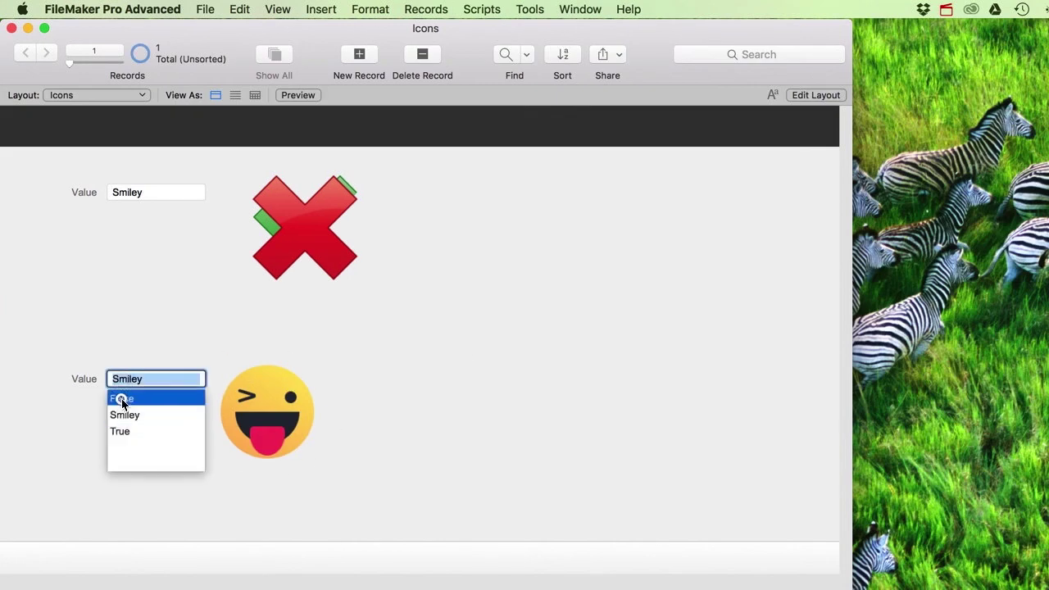
left_click(121, 398)
left_click(132, 388)
left_click(128, 436)
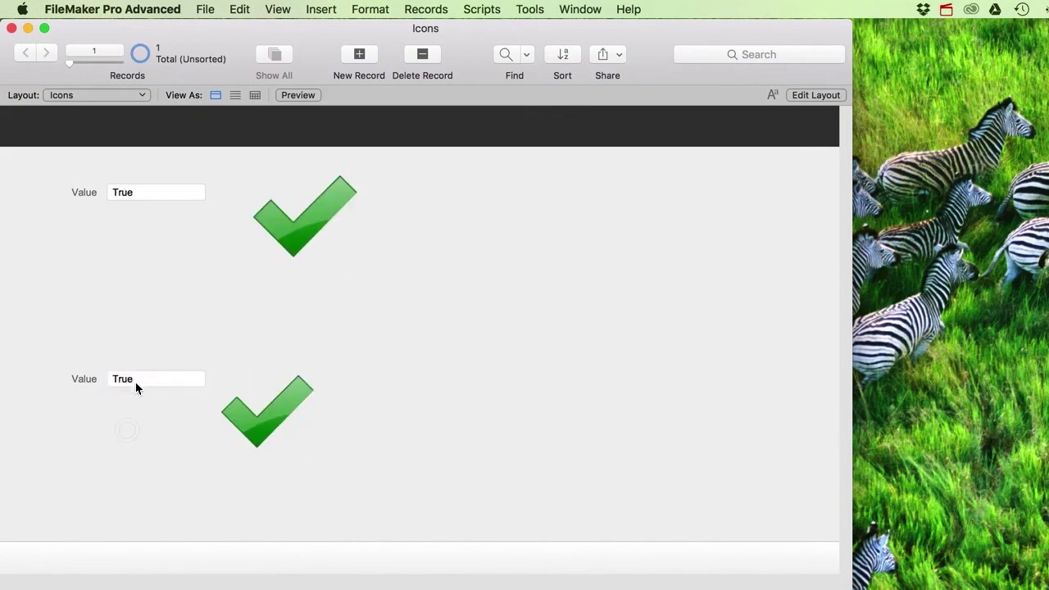
left_click(140, 379)
left_click(125, 415)
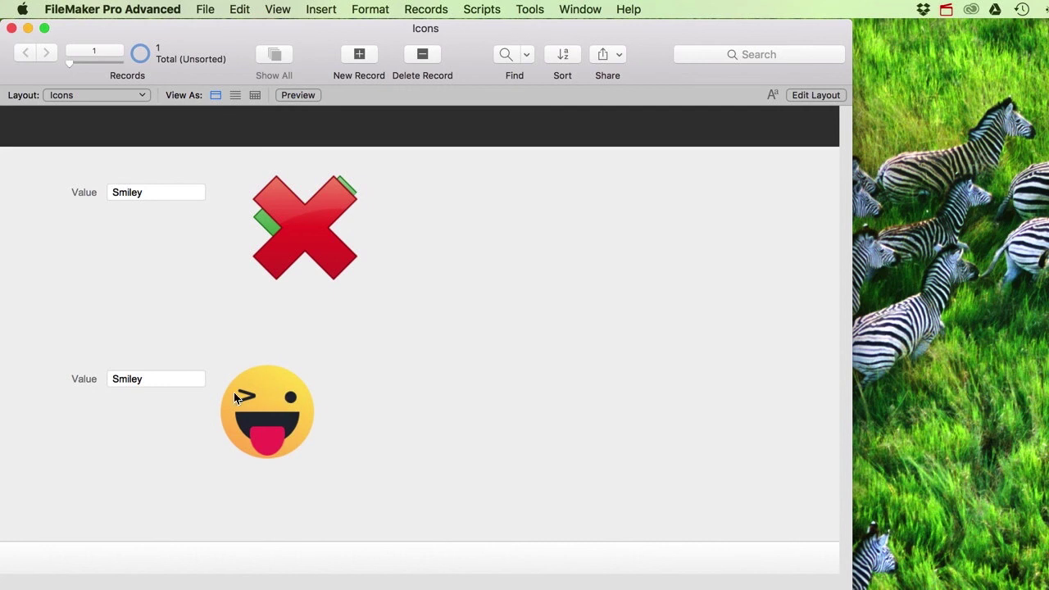
- Switch to the Icons table's layout and rename the layout associated with the Value table as Value
left_click(96, 102)
left_click(82, 109)
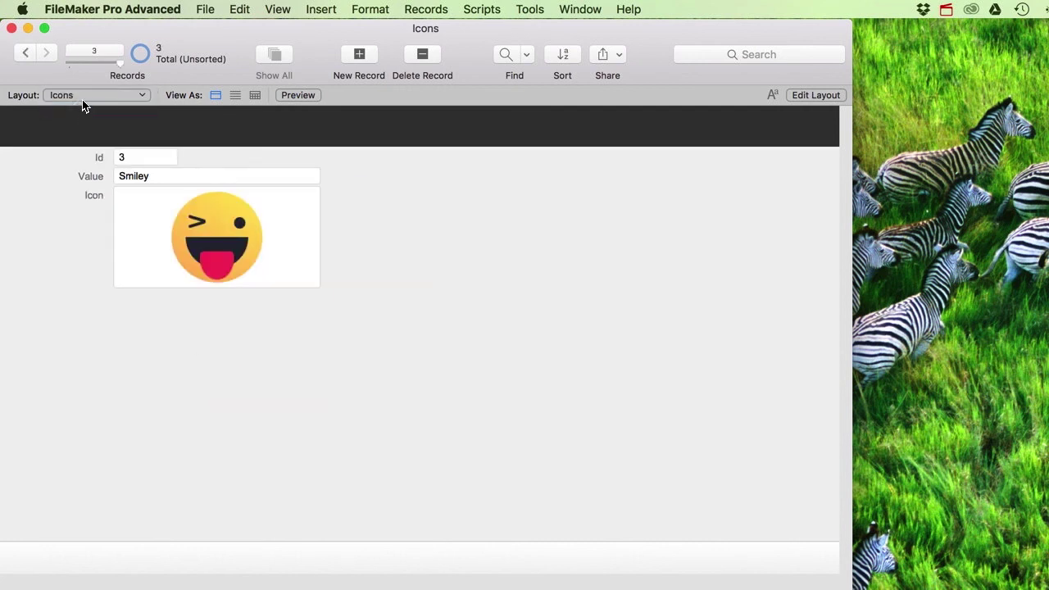
left_click(205, 10)
mouse_move(361, 158)
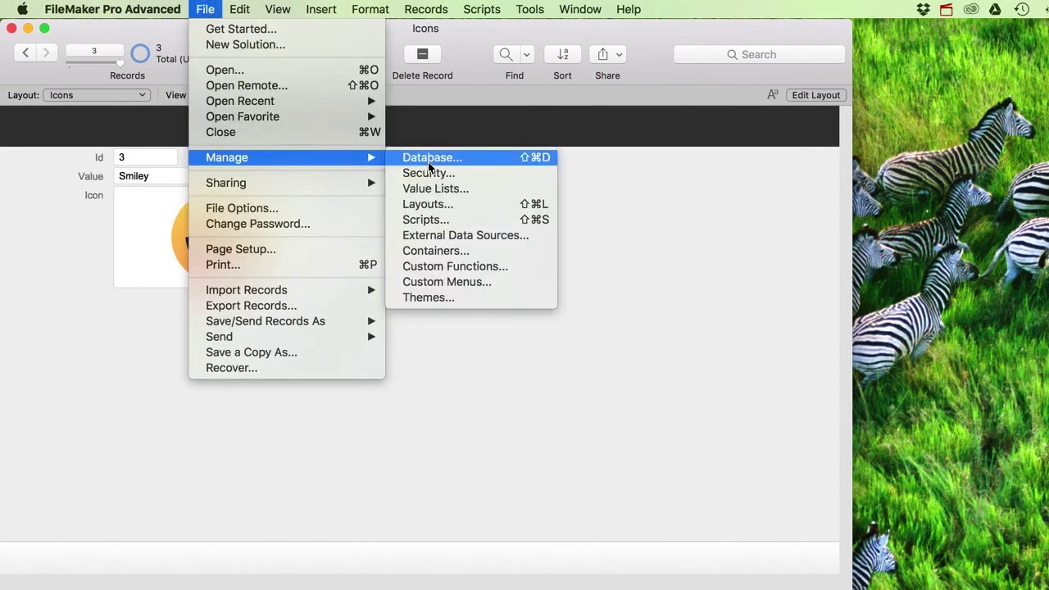
left_click(442, 204)
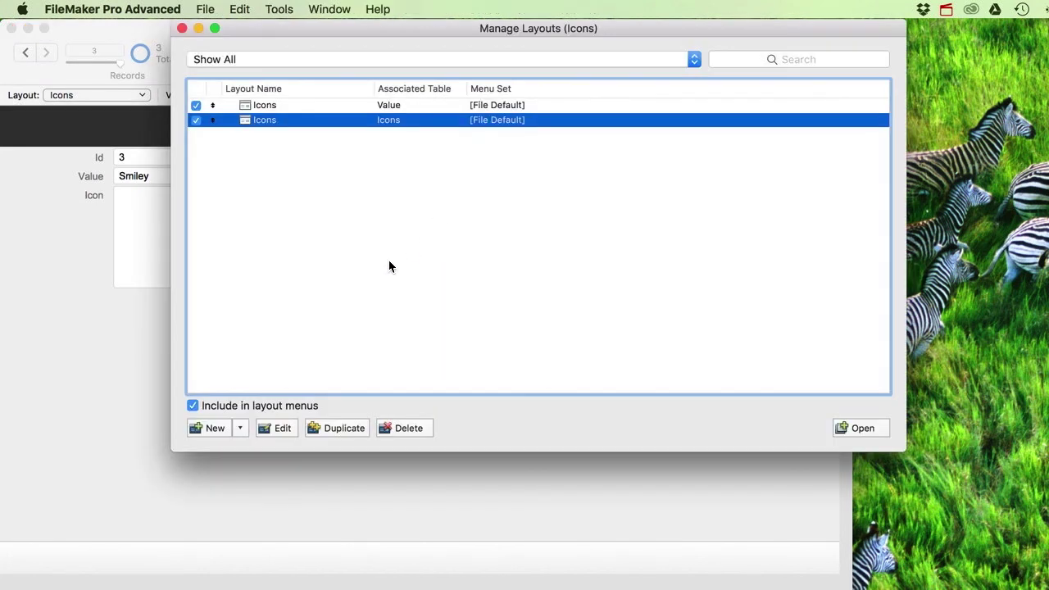
left_click(277, 106)
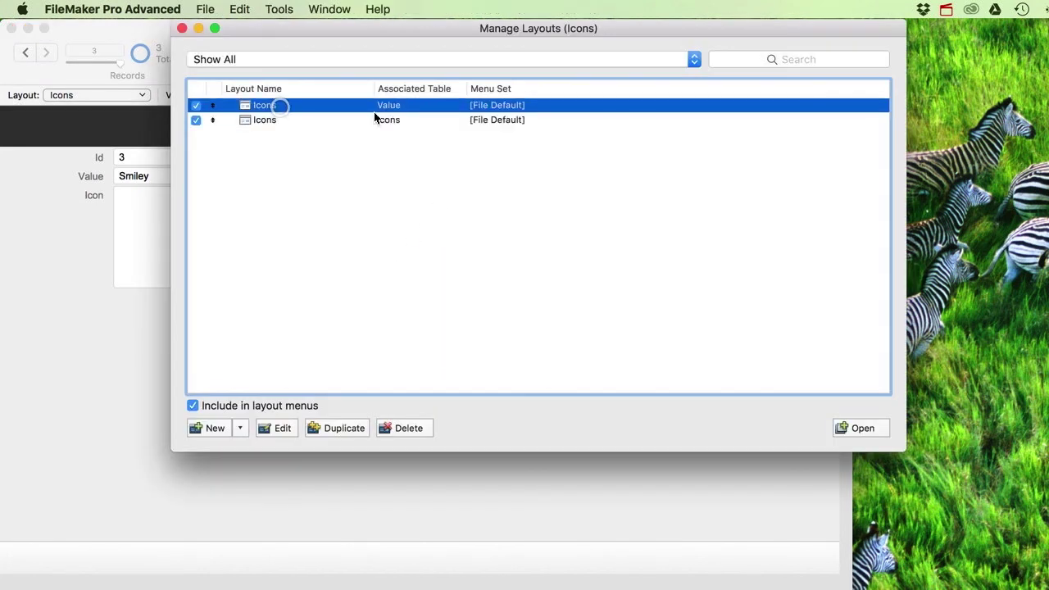
double_click(250, 106)
type("Value")
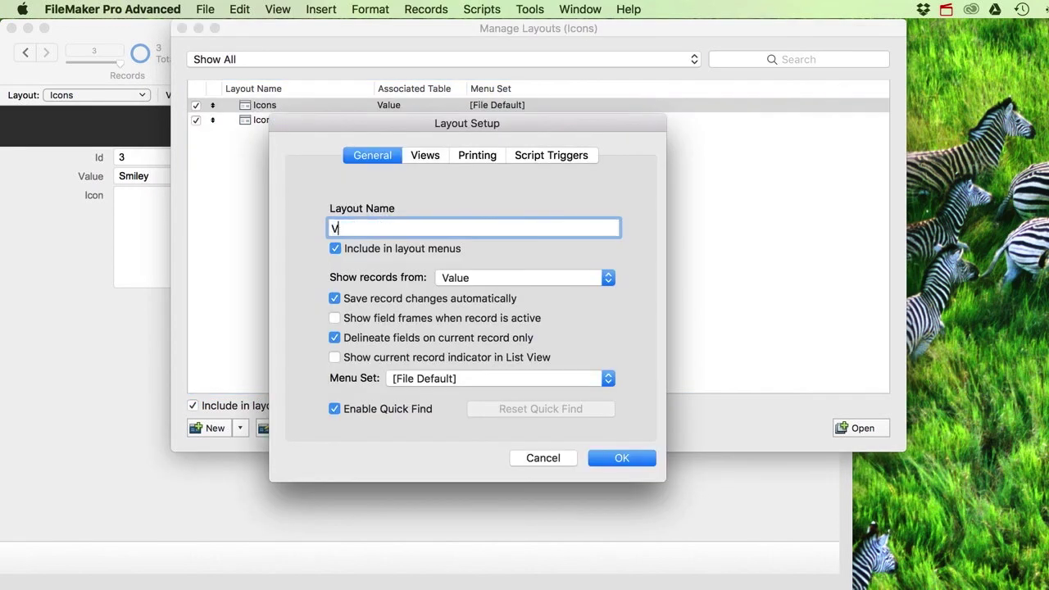
left_click(637, 461)
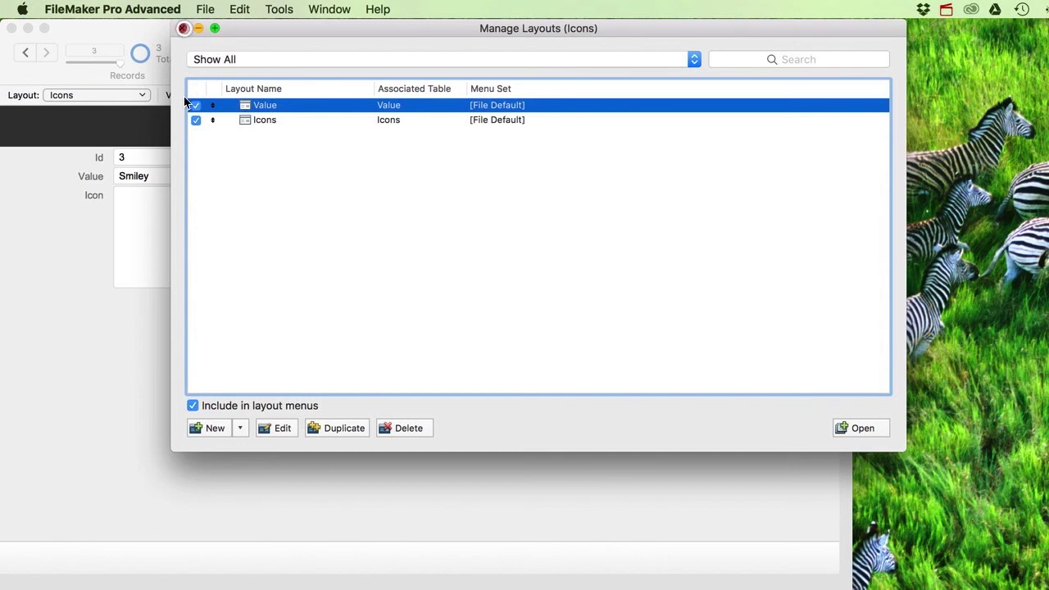
left_click(182, 28)
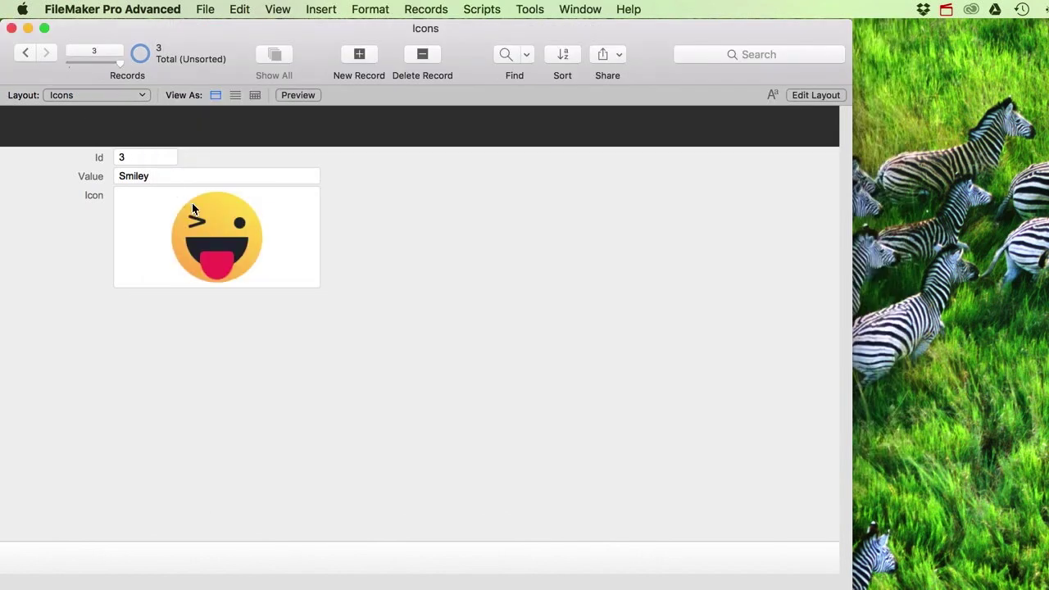
- Look through the existing Icons records, add a new record and start editing its Value field
left_click(27, 54)
left_click(27, 54)
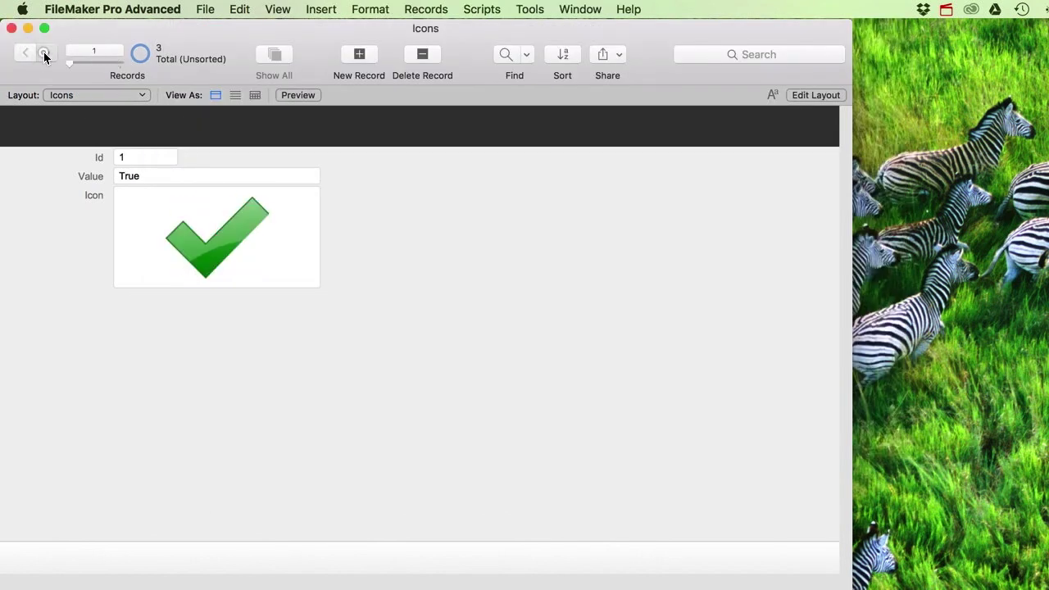
left_click(47, 54)
left_click(48, 54)
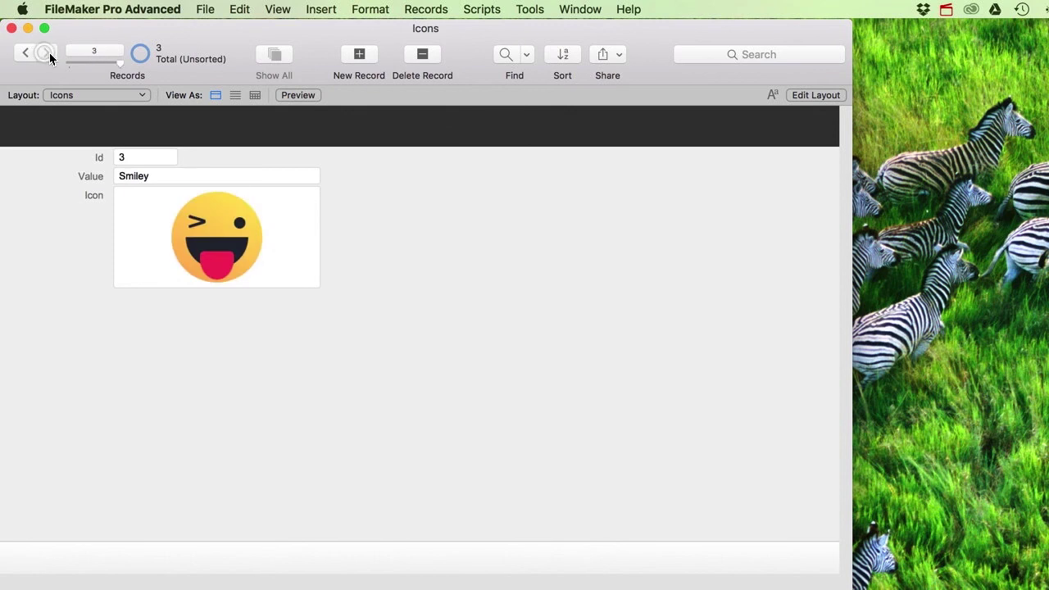
left_click(359, 56)
left_click(138, 181)
- Switch to Chrome and browse Iconfinder's icon sets as far as the popular sets
key("super+Tab")
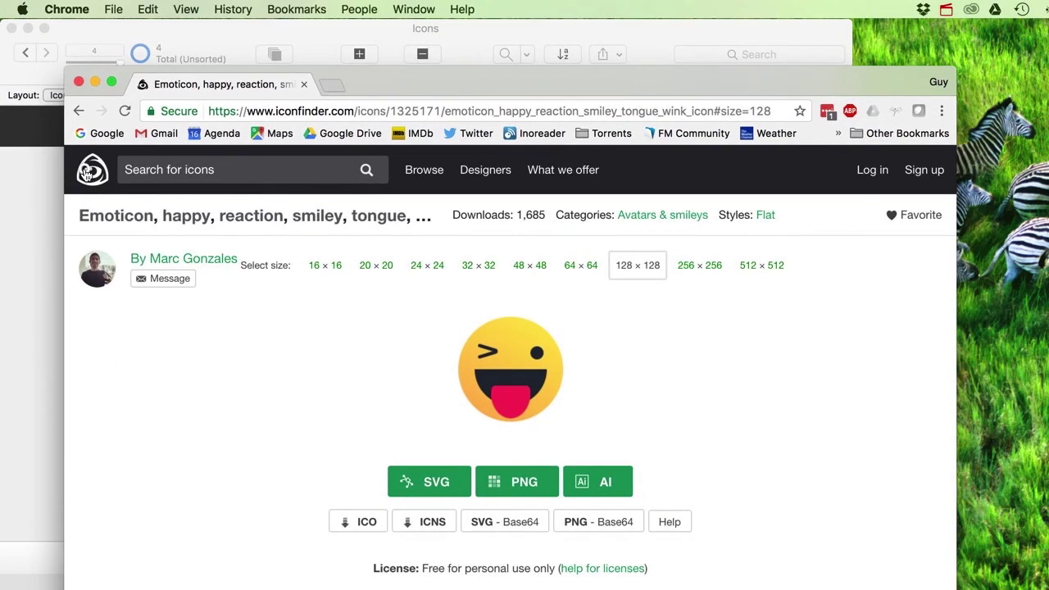
left_click(86, 172)
scroll(399, 427, "down", 5)
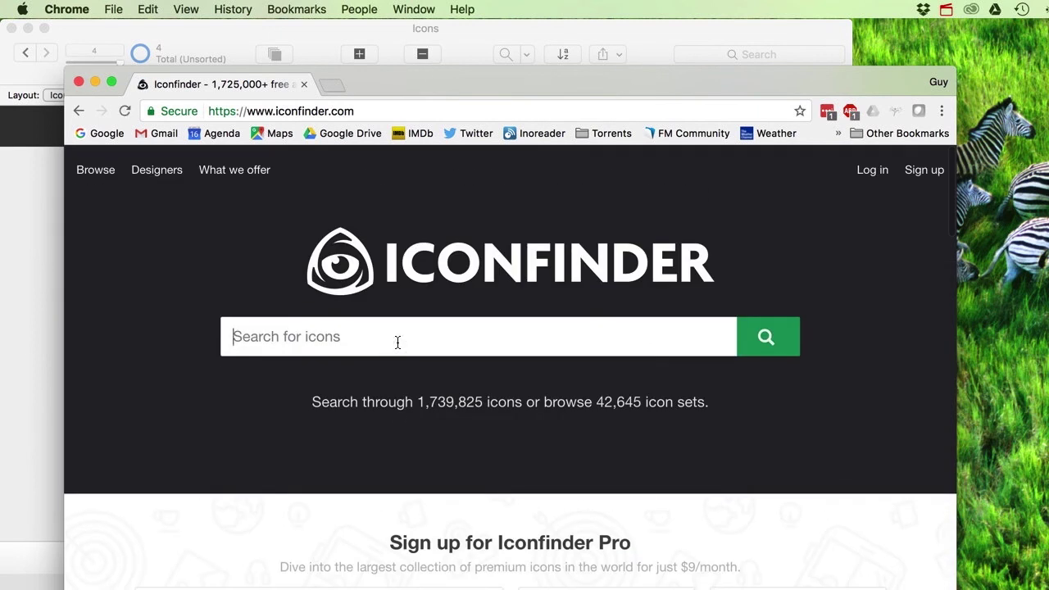
left_click(106, 171)
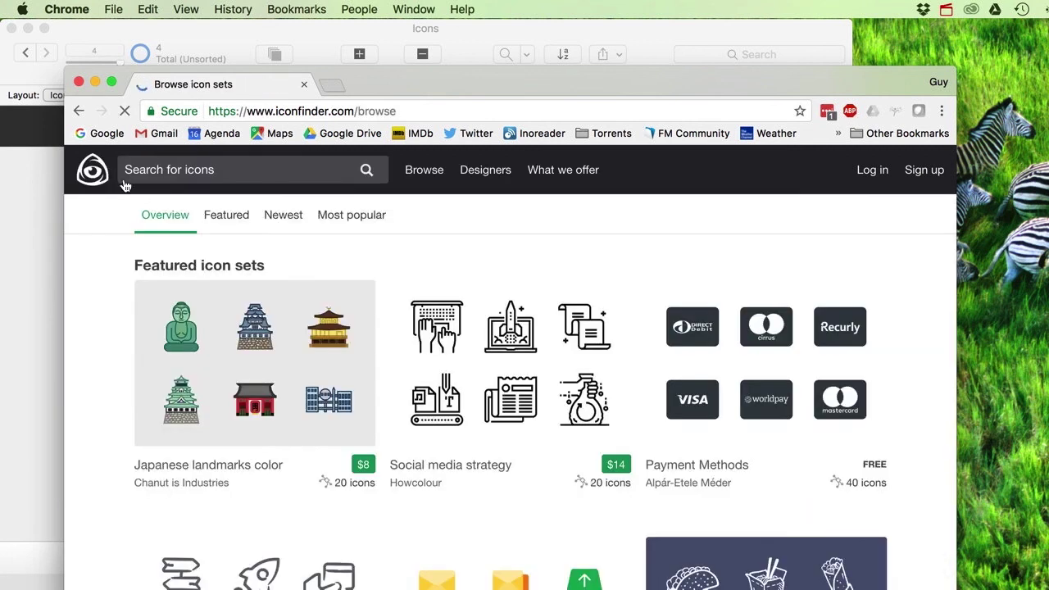
scroll(414, 353, "down", 3)
scroll(414, 353, "down", 15)
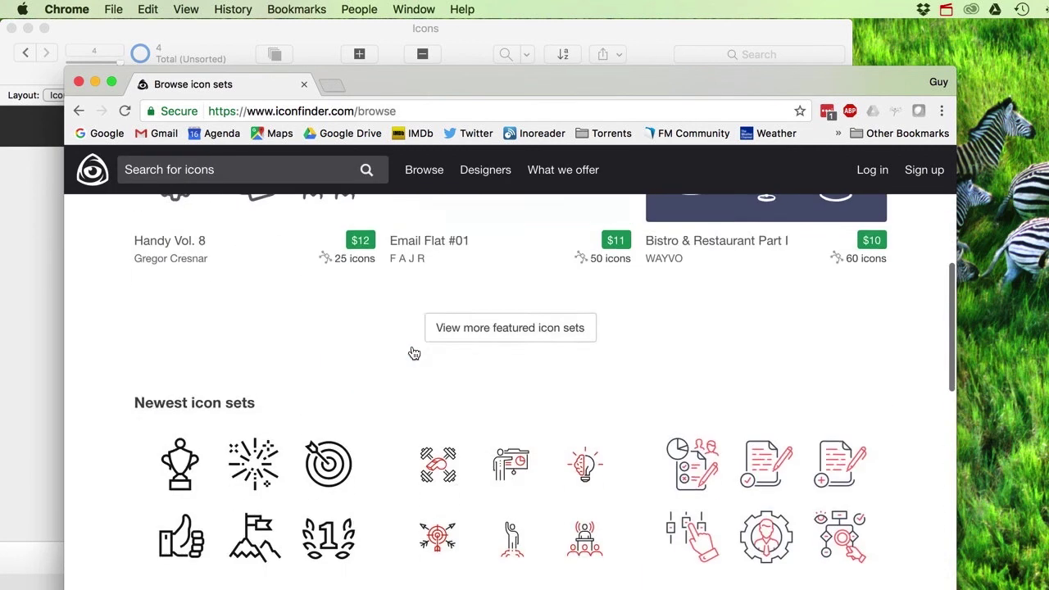
scroll(414, 353, "down", 5)
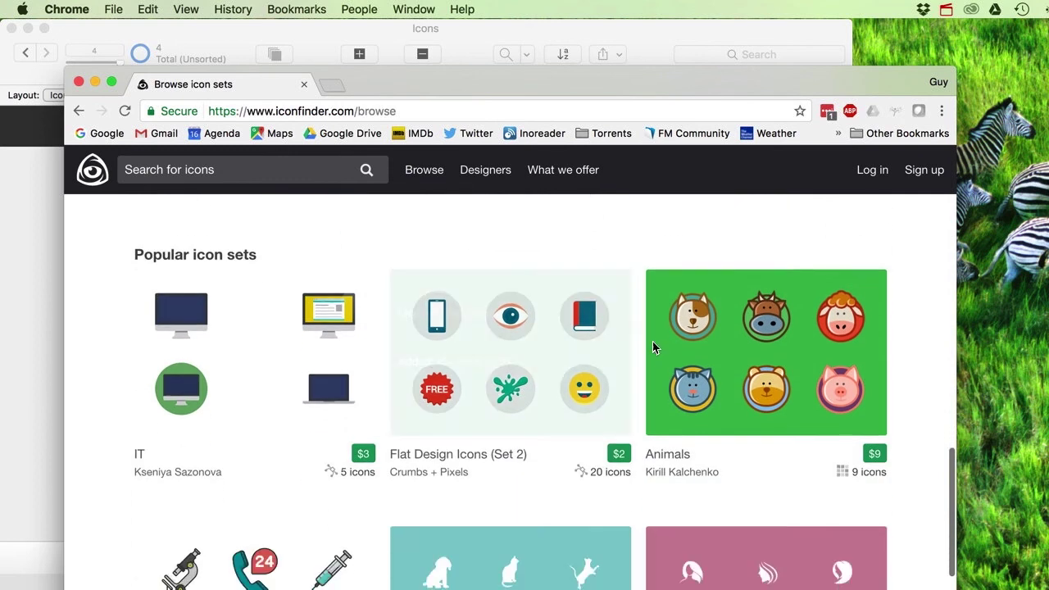
- Open the Animals icon set, view its pig icon and return to the set
left_click(714, 341)
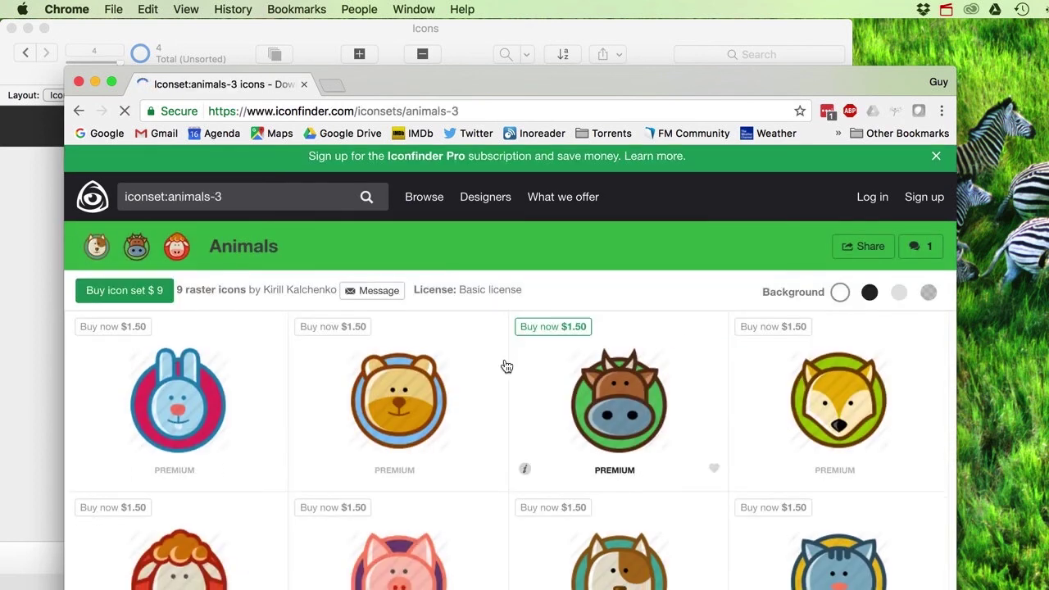
scroll(504, 366, "down", 5)
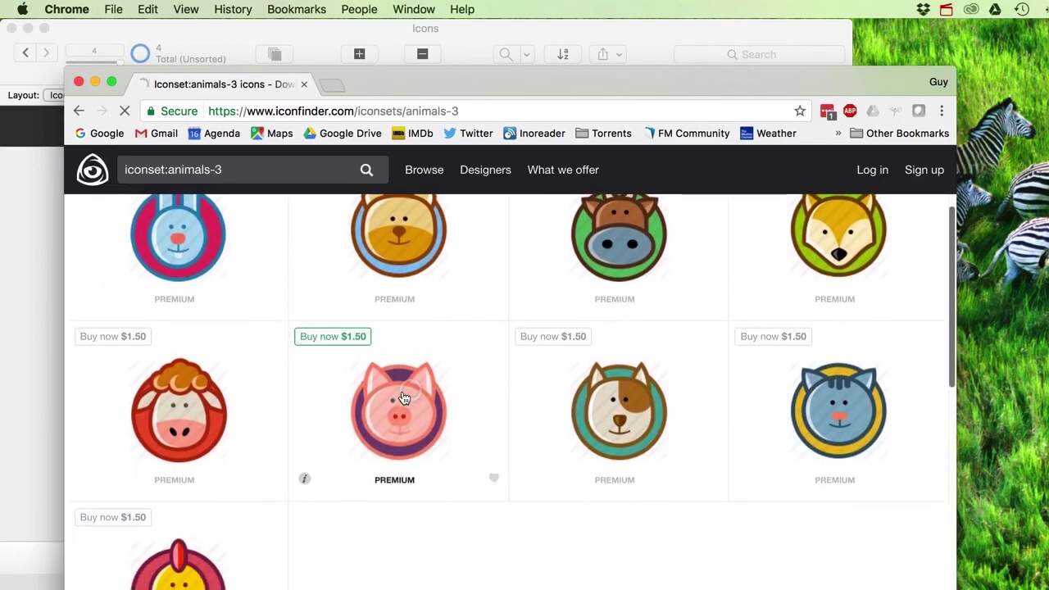
left_click(411, 395)
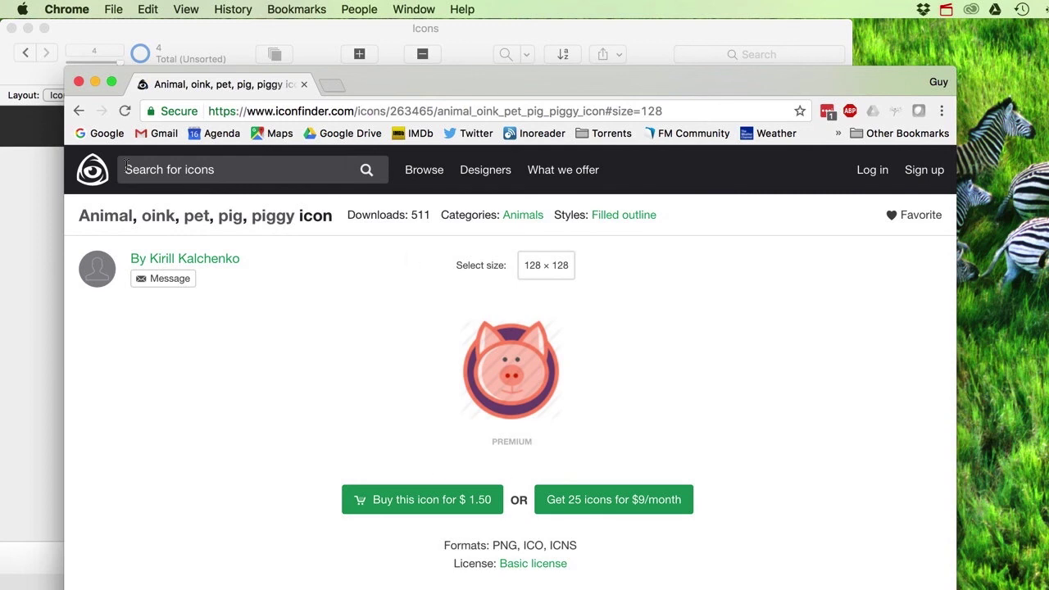
left_click(78, 110)
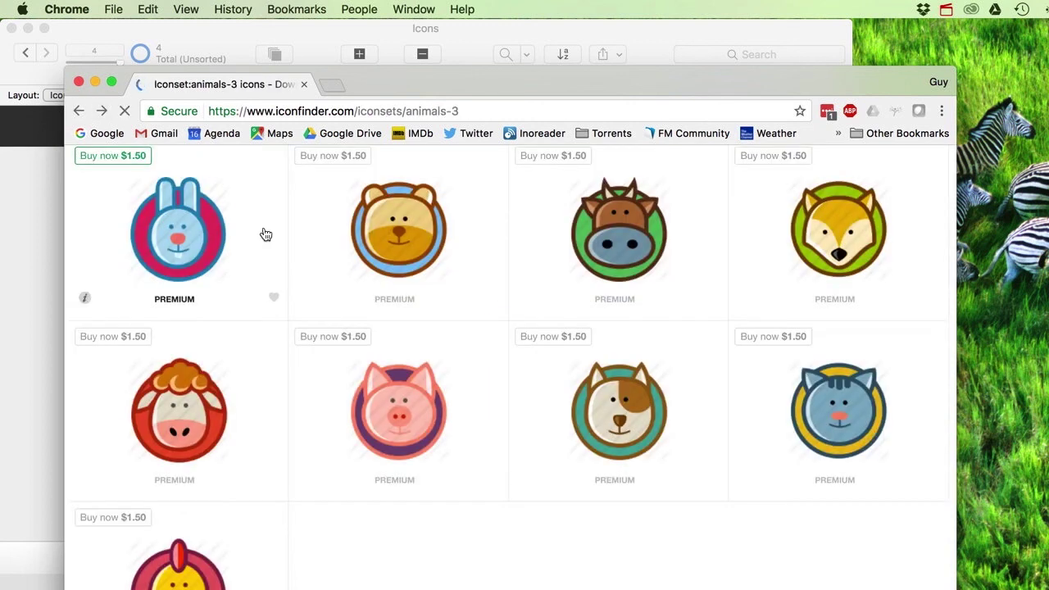
- Search Iconfinder for pig and look through the results beyond the premium icons
scroll(251, 244, "up", 5)
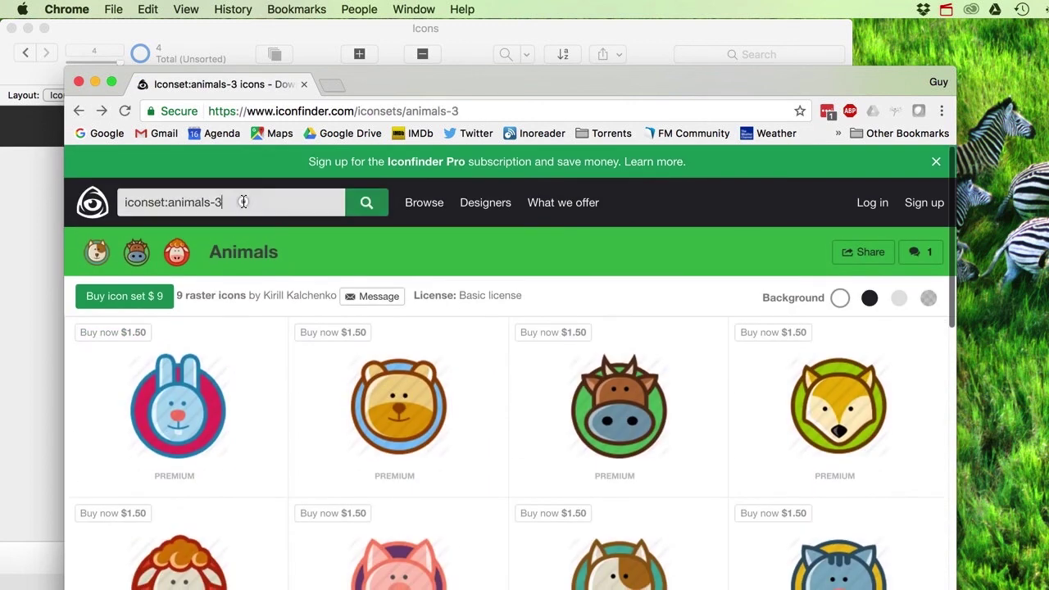
type("pig")
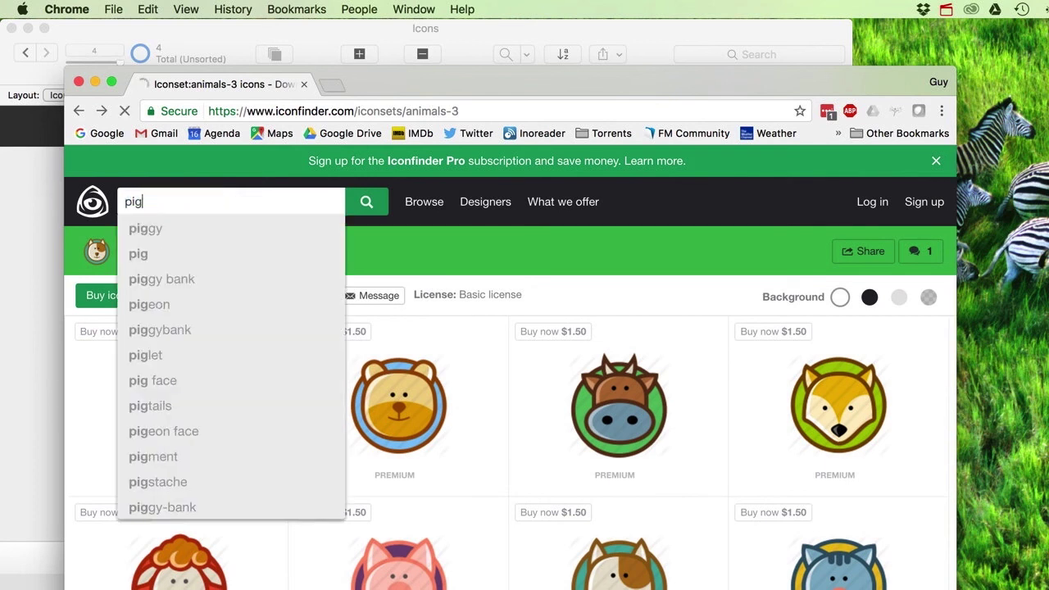
key("Return")
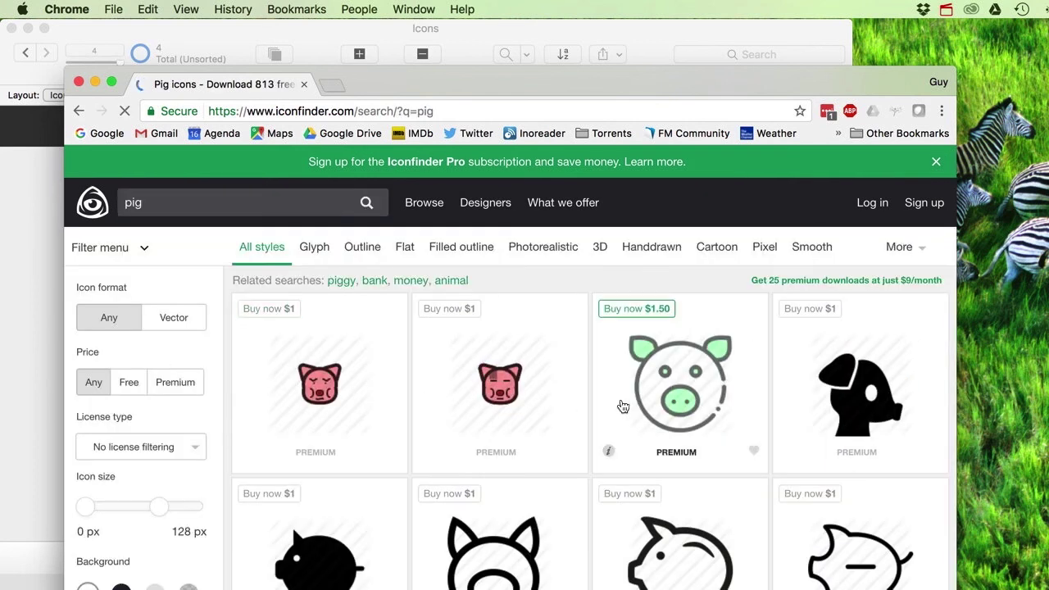
scroll(639, 402, "down", 3)
scroll(680, 400, "down", 5)
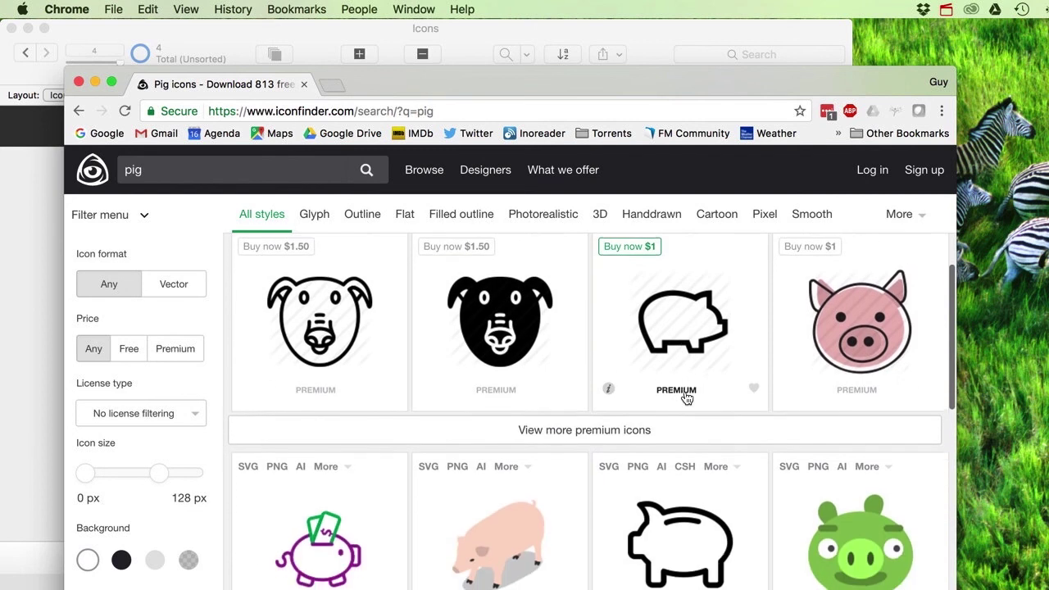
scroll(687, 399, "down", 4)
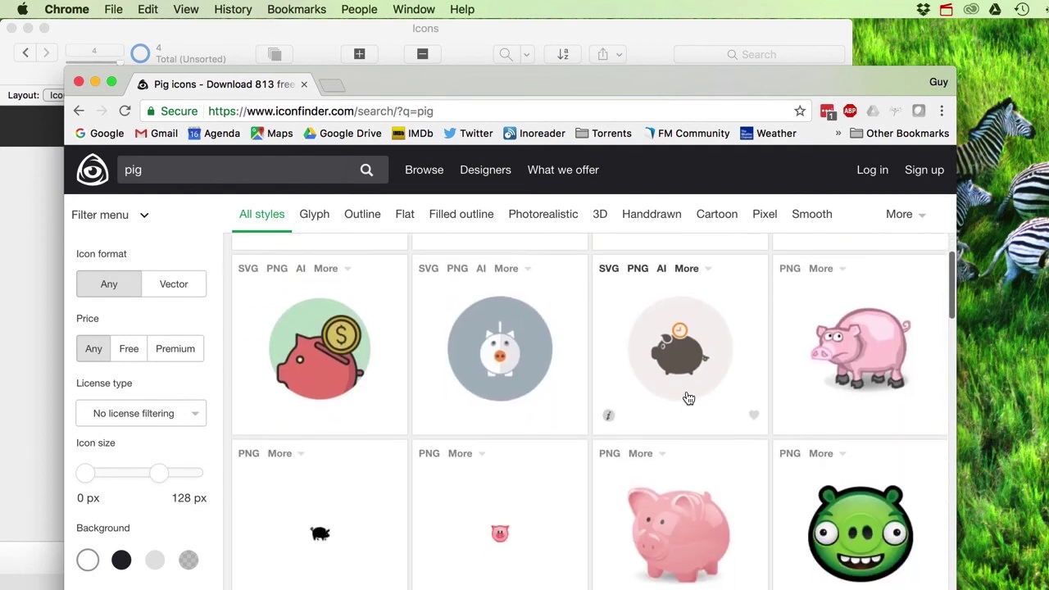
- Open the pink cartoon pig standing on all fours and download it in PNG format as Pig.png to the Icons folder
scroll(792, 378, "up", 1)
left_click(896, 291)
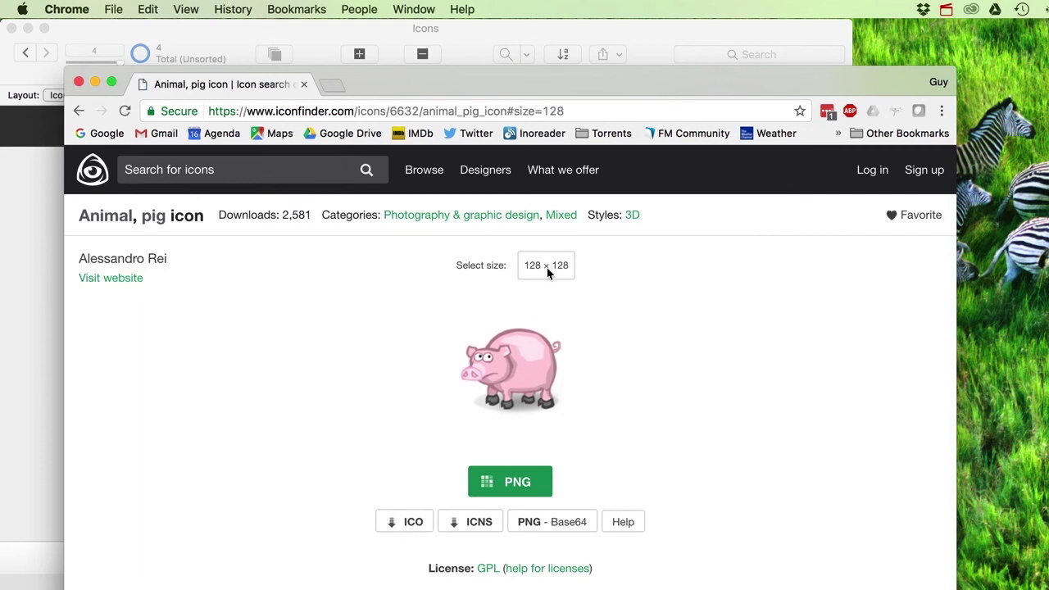
left_click(511, 484)
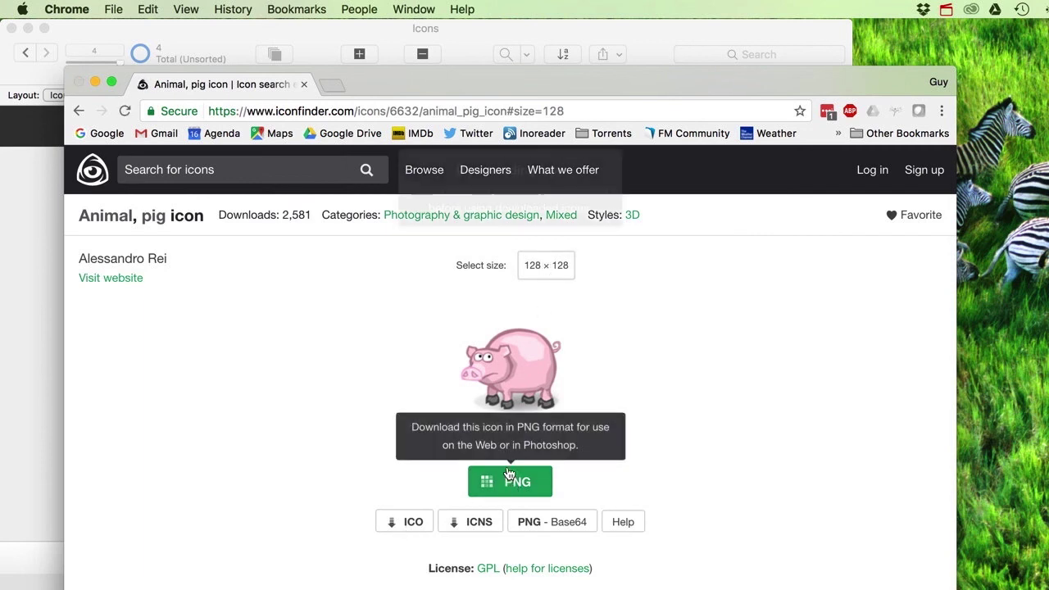
type("Pig")
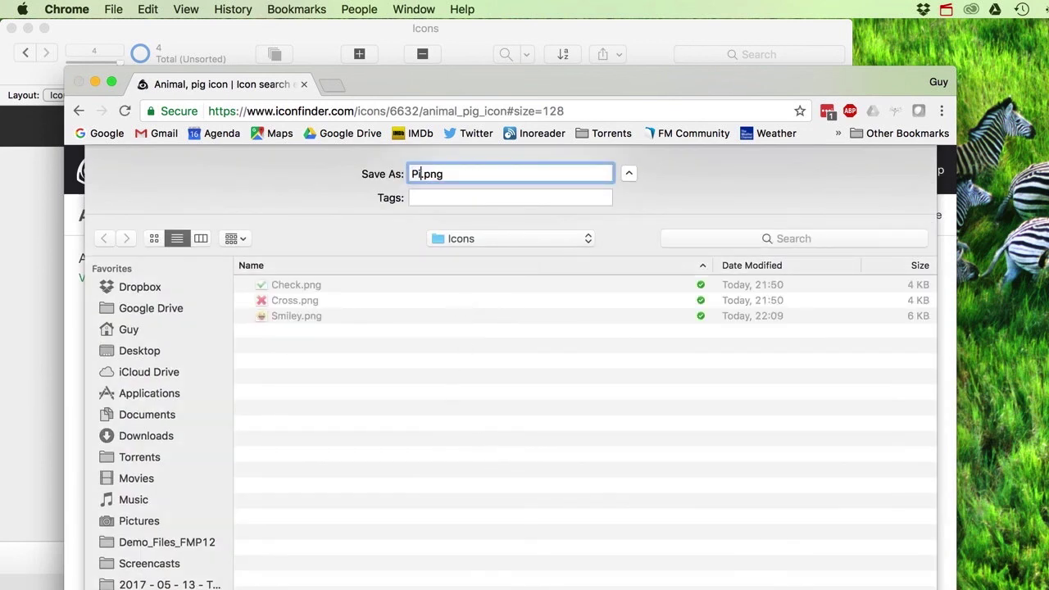
key("Return")
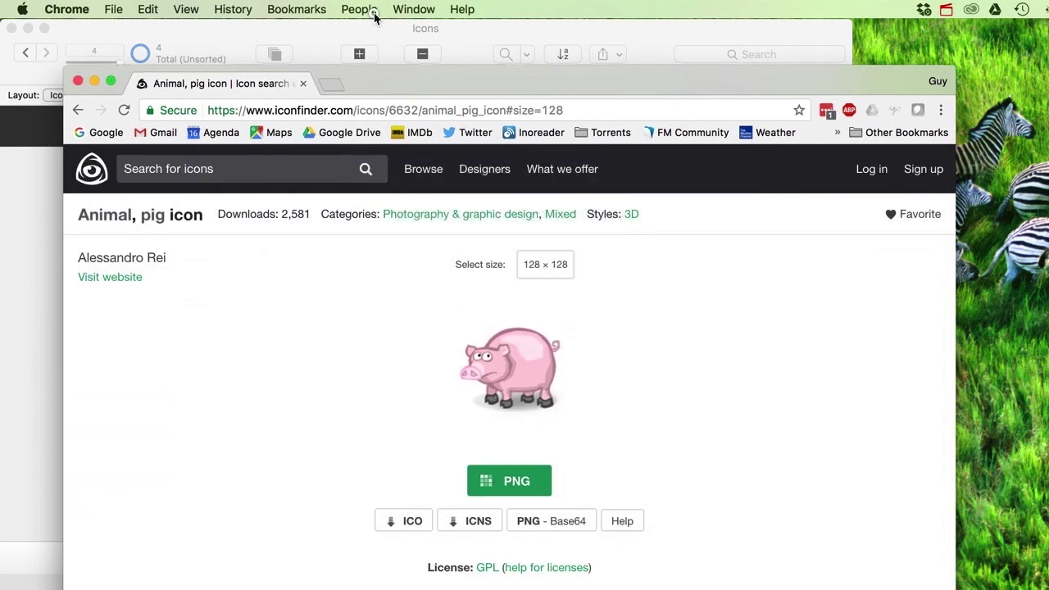
- Return to FileMaker, set the new record's Value to Pig and insert the picture Pig.png into its Icon field
key("super+w")
left_click(226, 302)
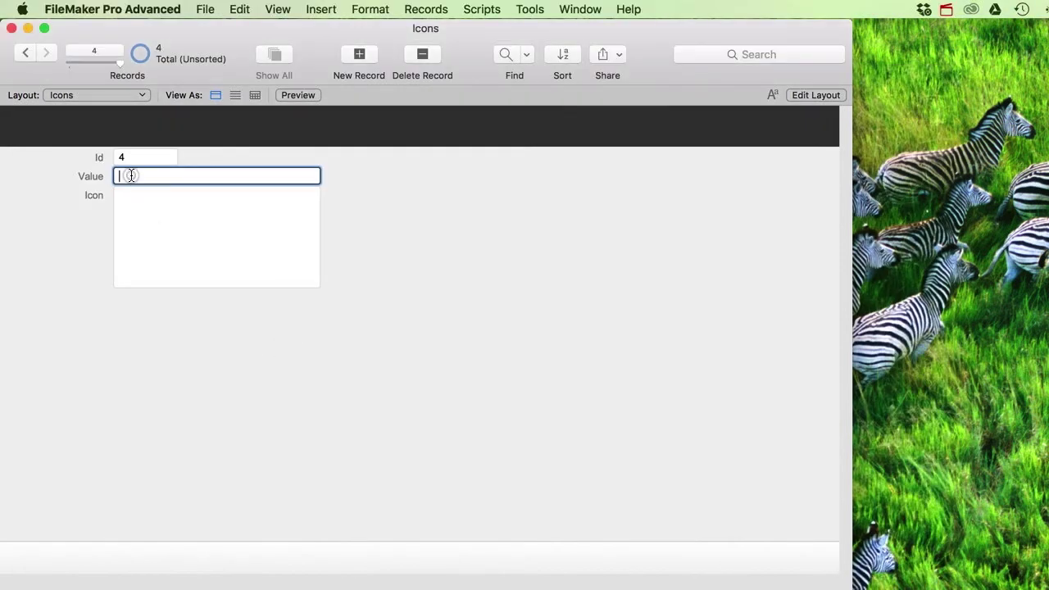
right_click(142, 209)
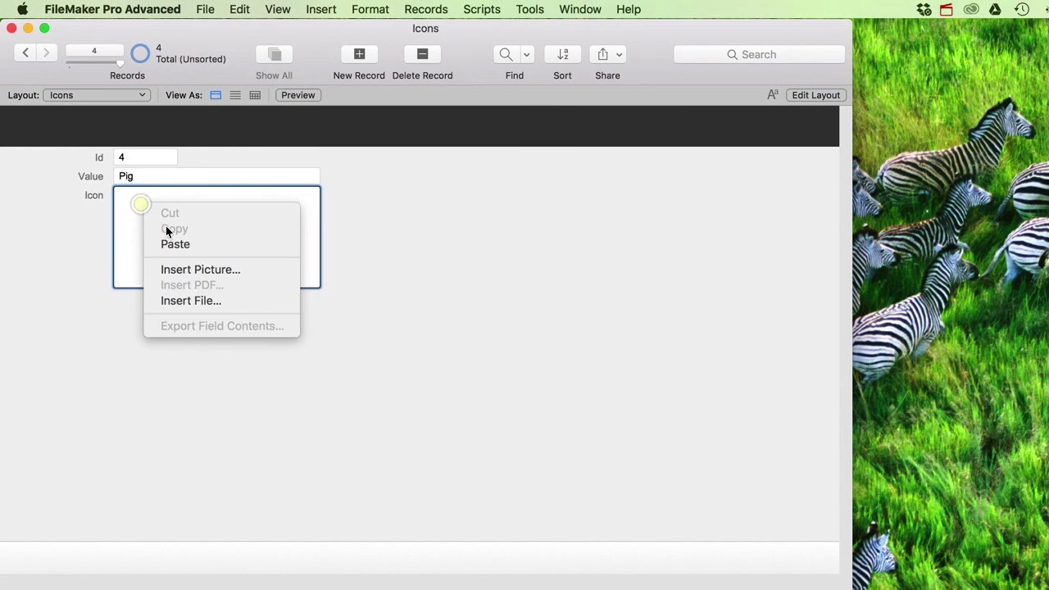
left_click(189, 269)
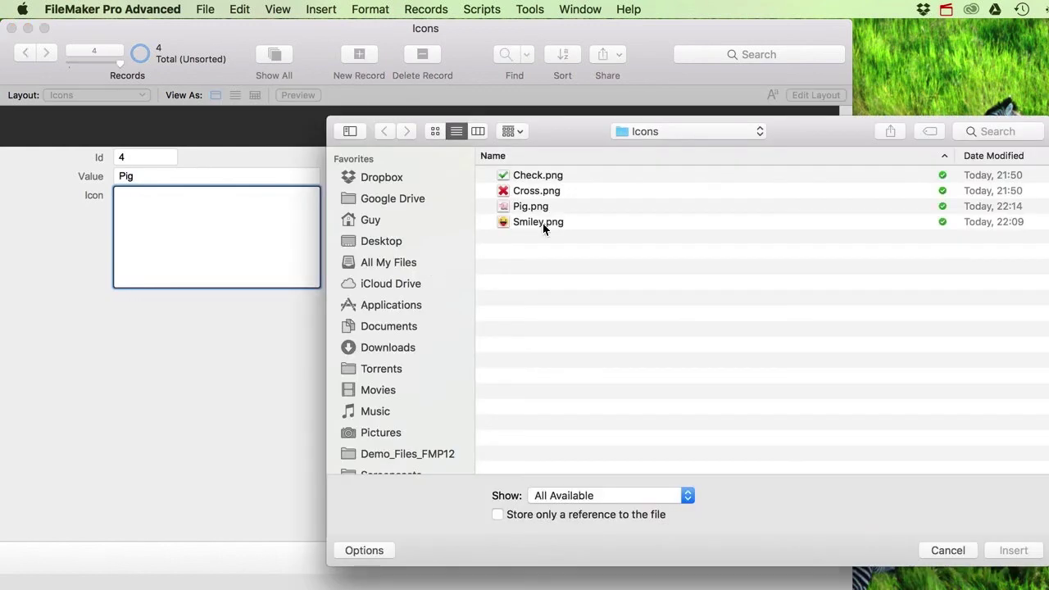
double_click(542, 206)
left_click(492, 262)
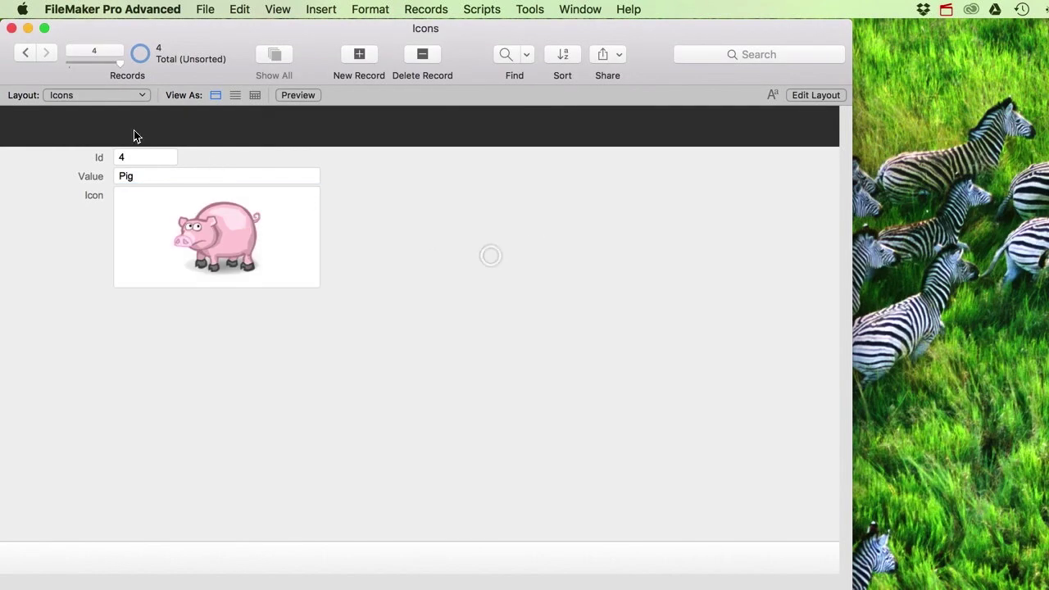
- Switch to the Value layout and choose Pig in the Value field beside the smiley icon
left_click(82, 95)
left_click(100, 121)
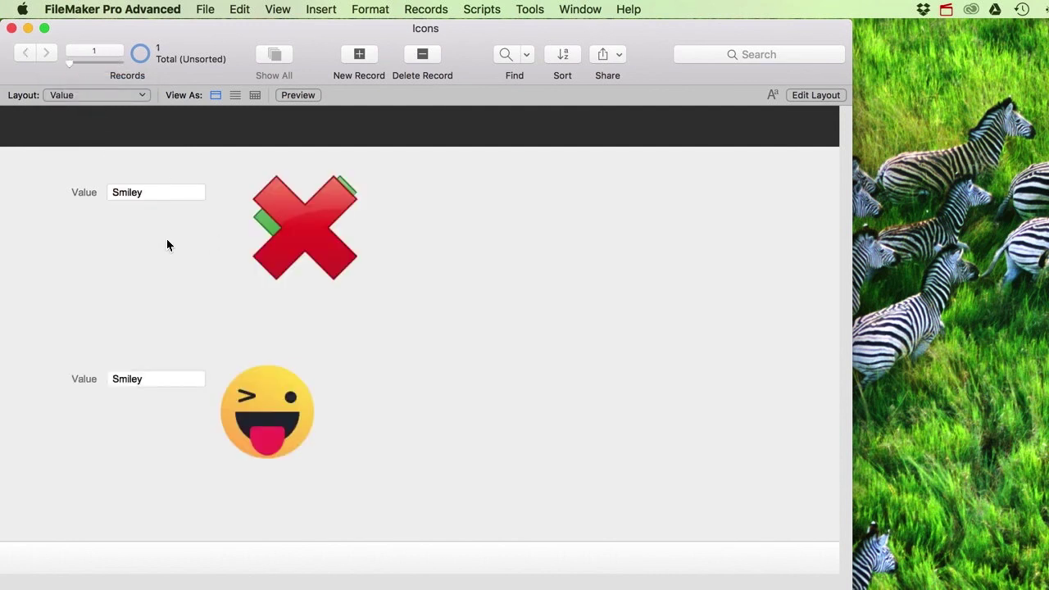
left_click(168, 382)
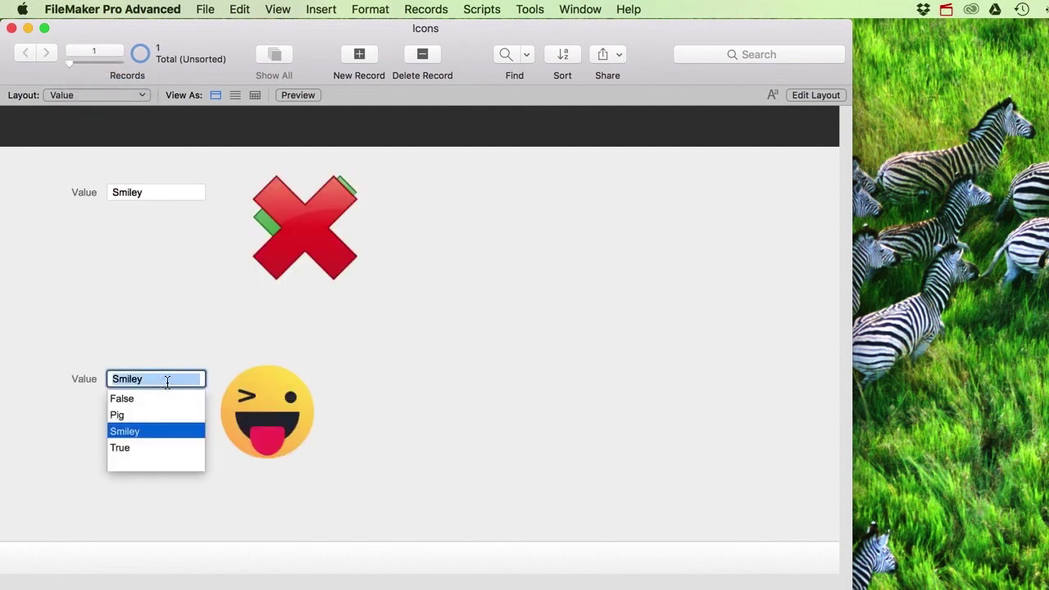
left_click(129, 418)
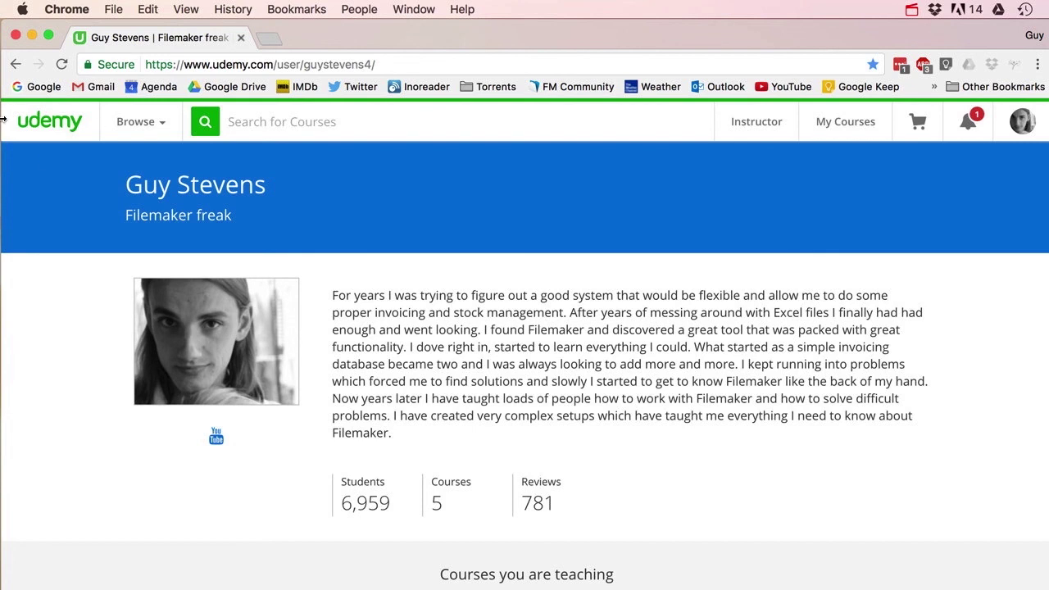
- Look through the FileMaker courses listed on the instructor's Udemy profile in Chrome
scroll(75, 253, "down", 5)
scroll(74, 254, "down", 3)
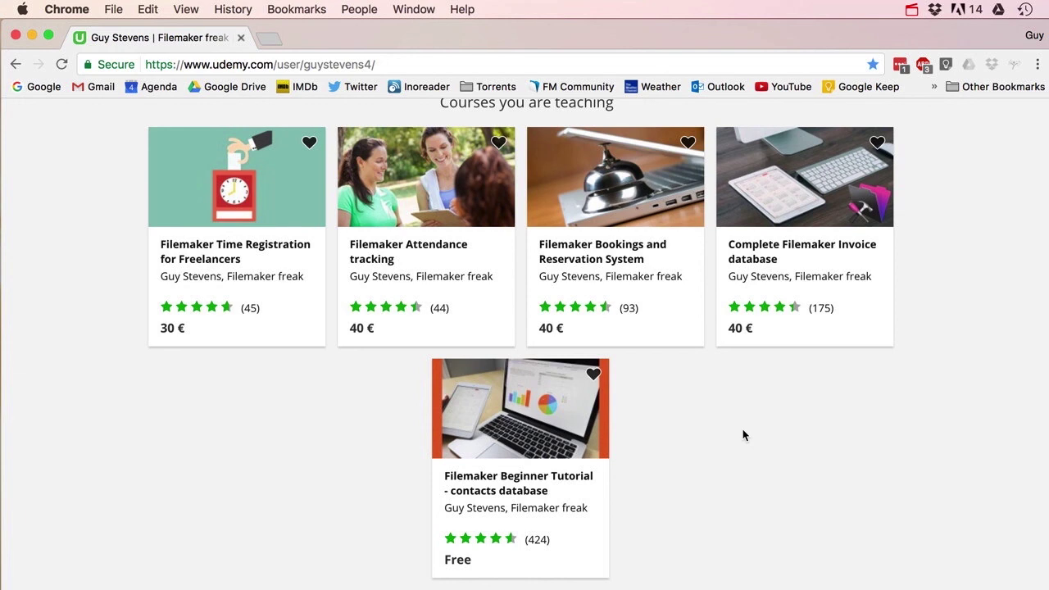
scroll(749, 429, "down", 1)
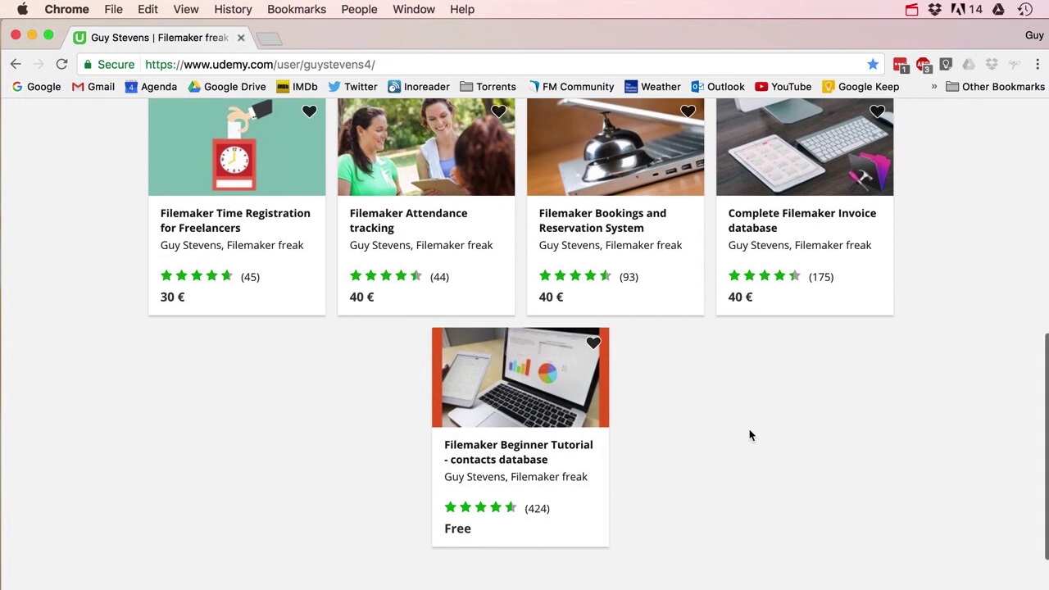